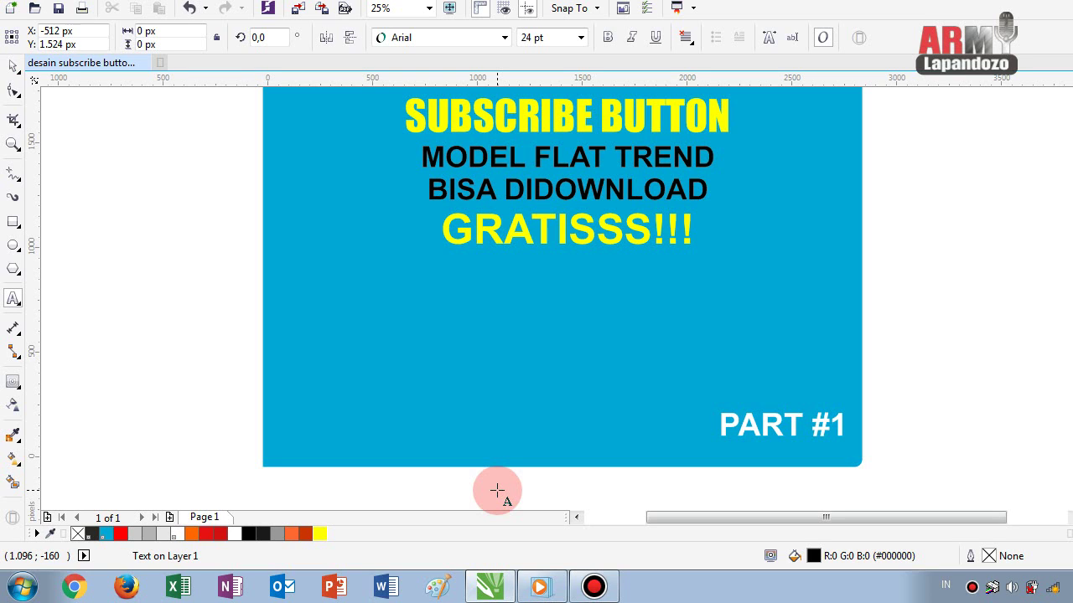
Draw a wide 1,436 × 472 px rectangle below the headings with square 0 px corners
click(14, 223)
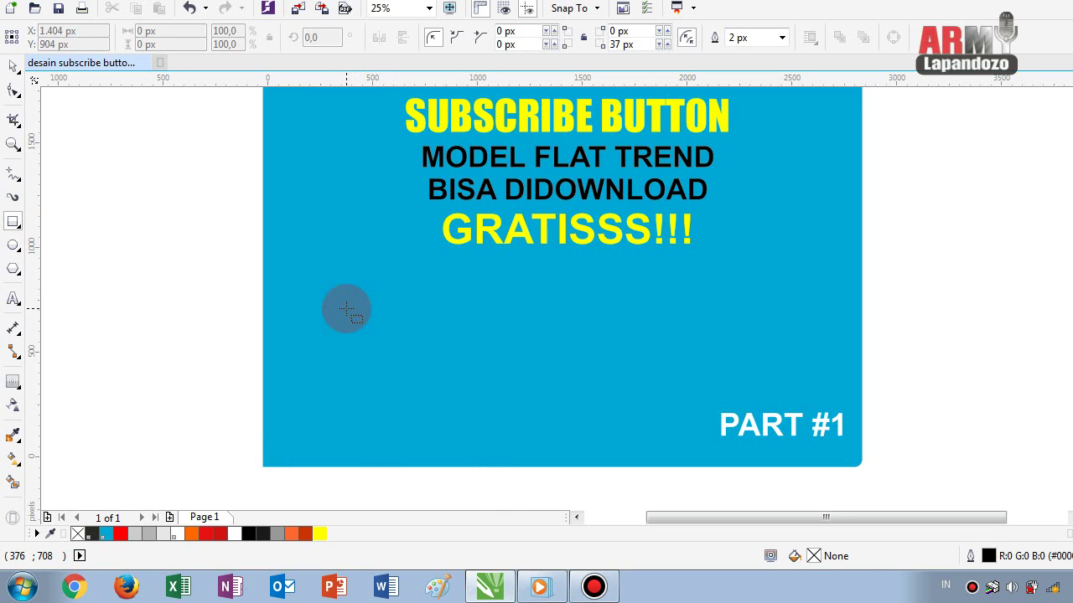
drag(346, 310, 647, 407)
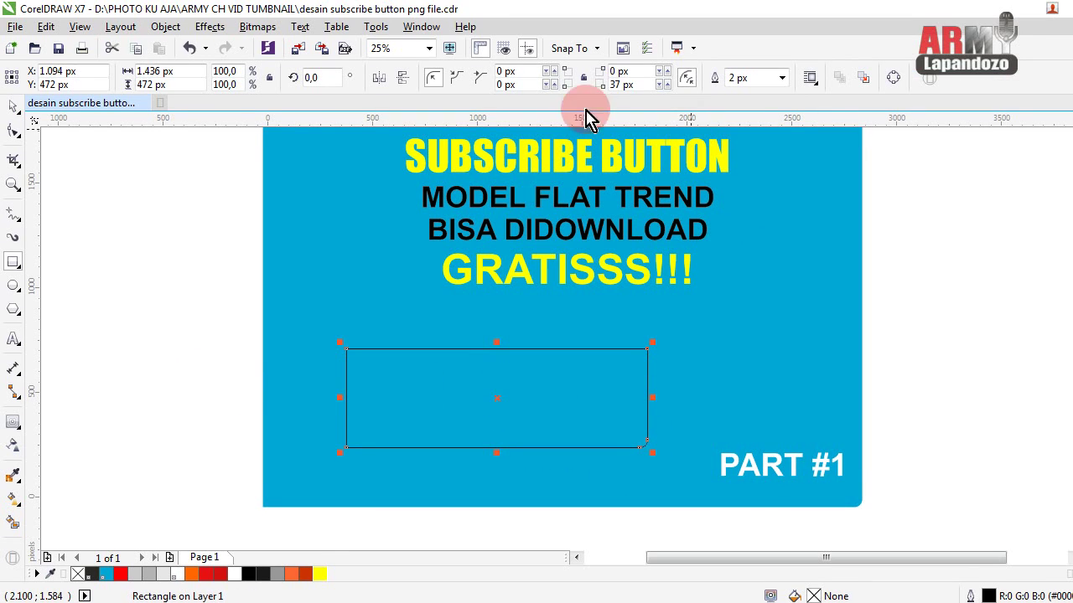
click(659, 84)
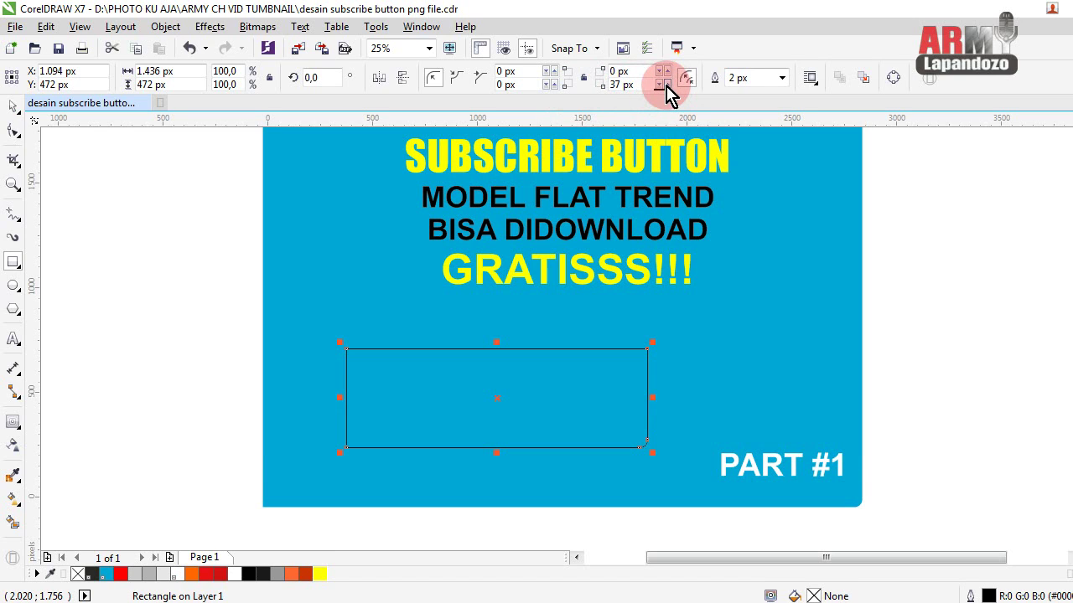
click(660, 86)
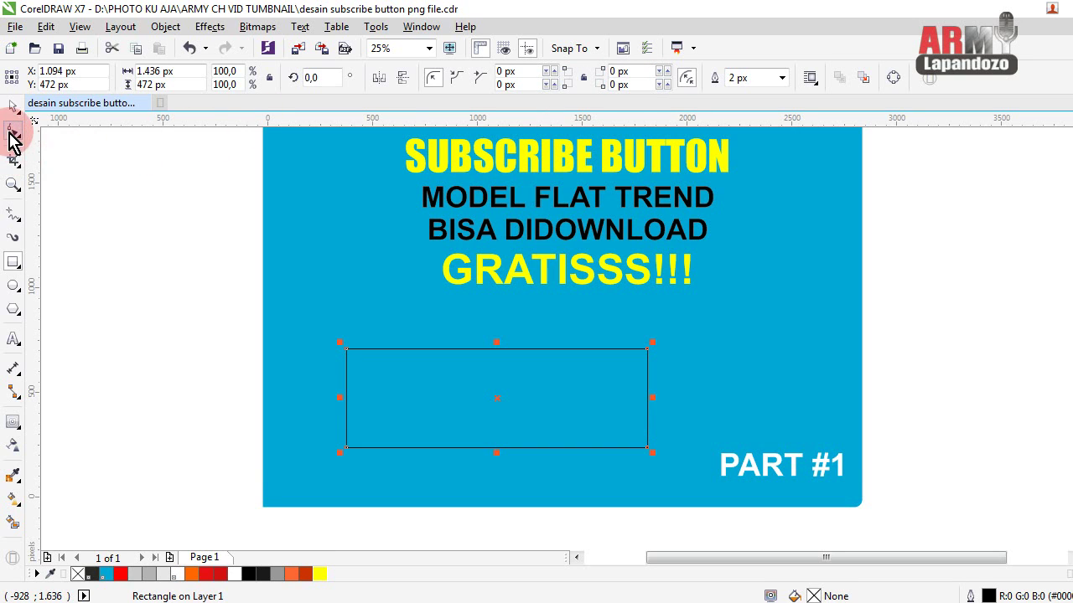
Round the rectangle's corners to 236 px, turning it into a pill shape
click(12, 130)
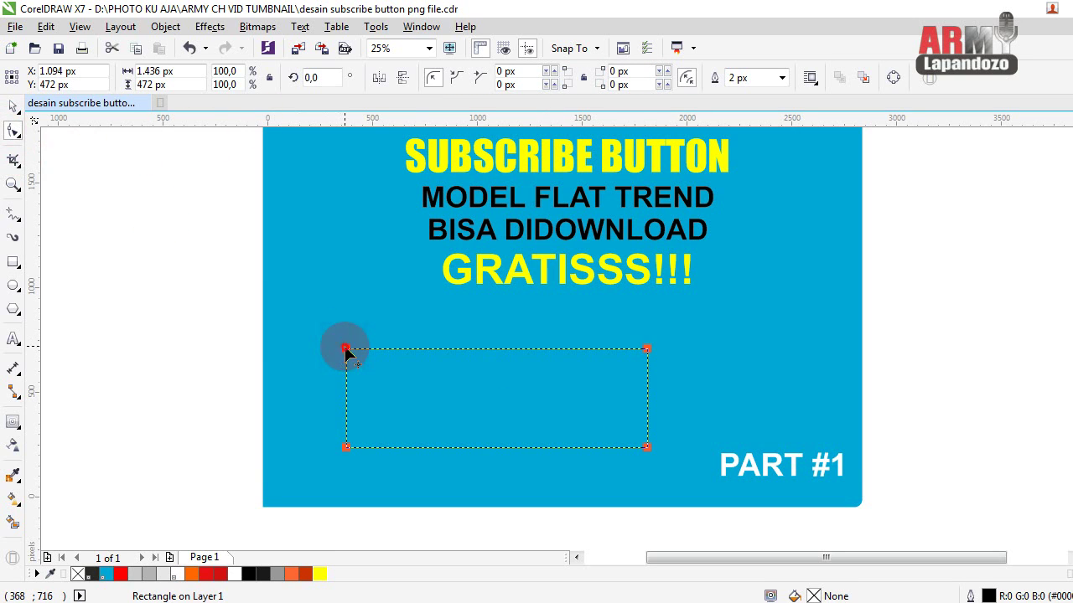
drag(345, 348, 454, 450)
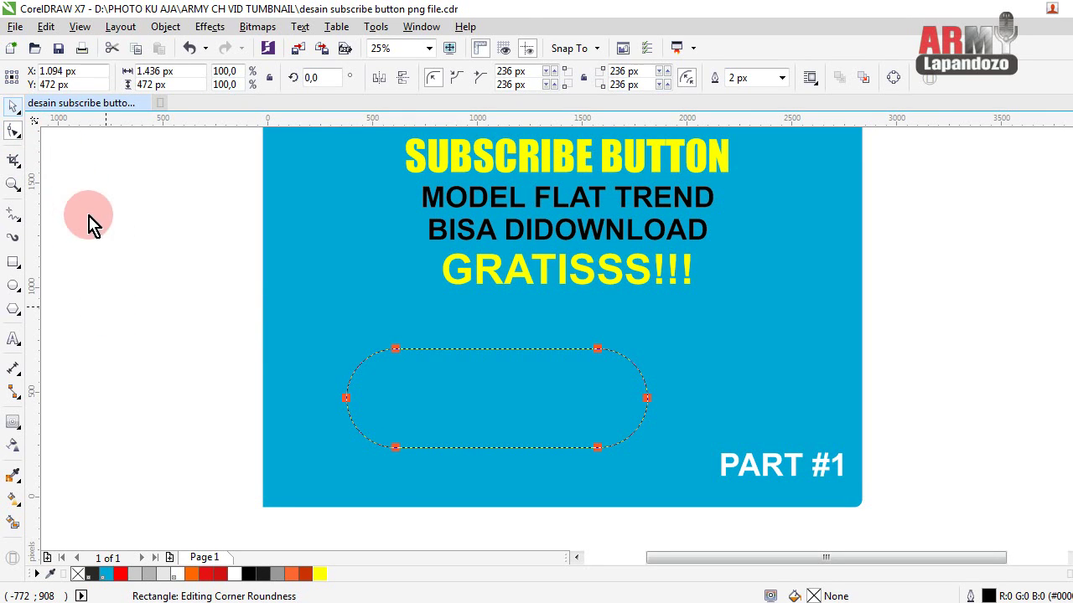
click(12, 108)
click(184, 371)
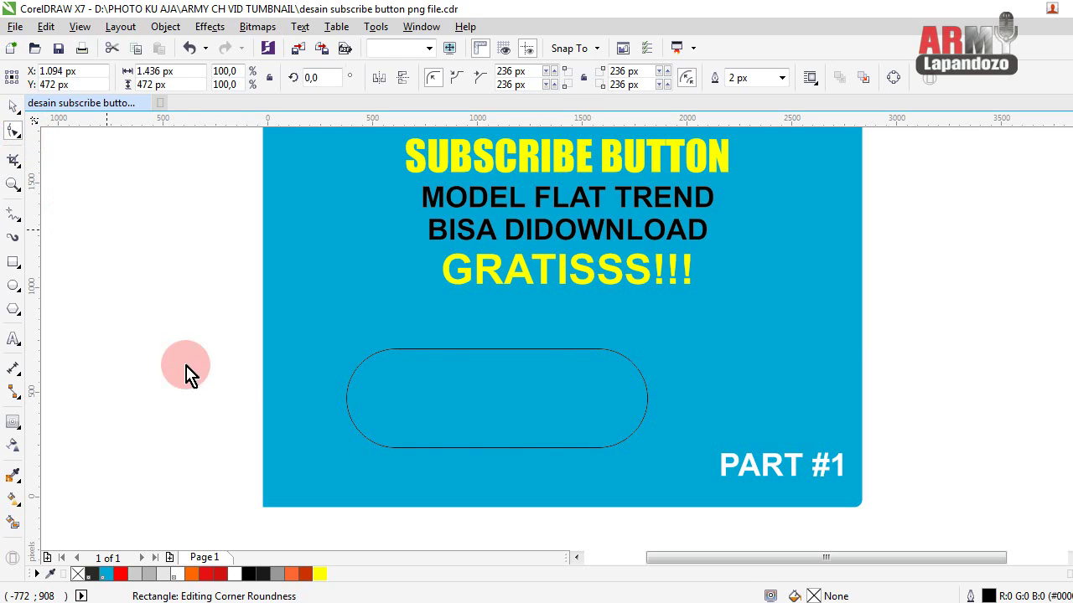
click(13, 263)
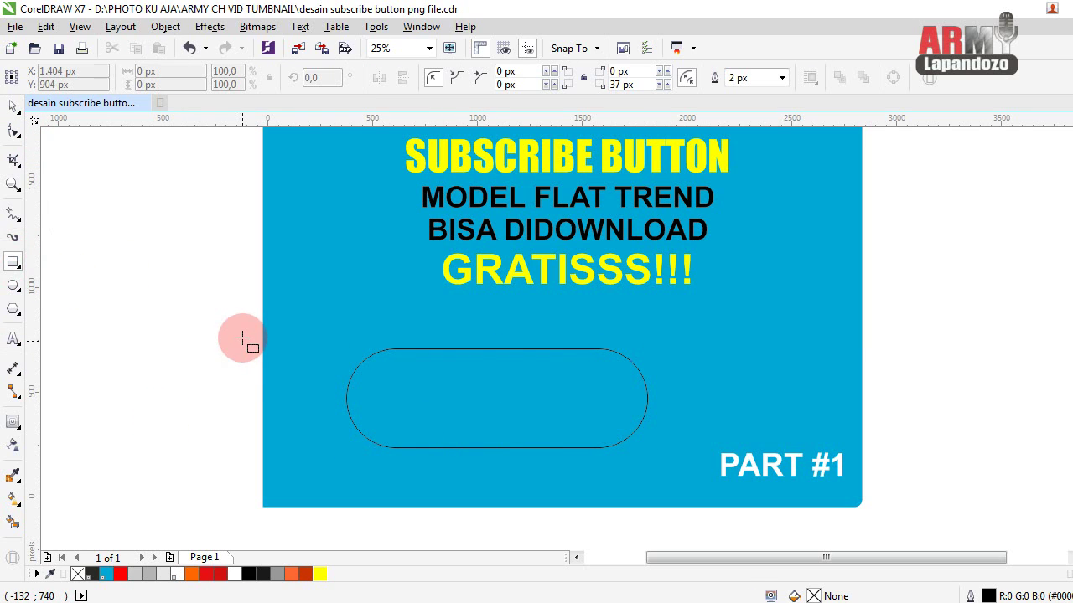
Intersect a helper rectangle with the pill's left half and move that half-capsule off the card
mouse_move(242, 323)
mouse_down()
mouse_move(492, 485)
mouse_move(487, 454)
mouse_up()
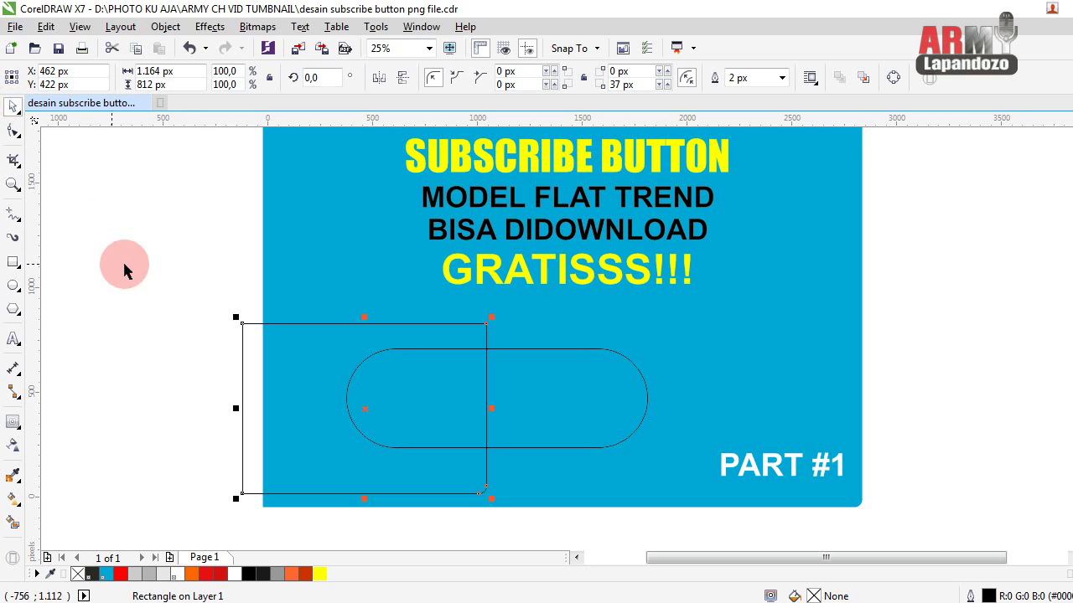
drag(149, 274, 680, 503)
mouse_move(682, 457)
mouse_down()
mouse_move(671, 428)
mouse_move(675, 453)
mouse_up()
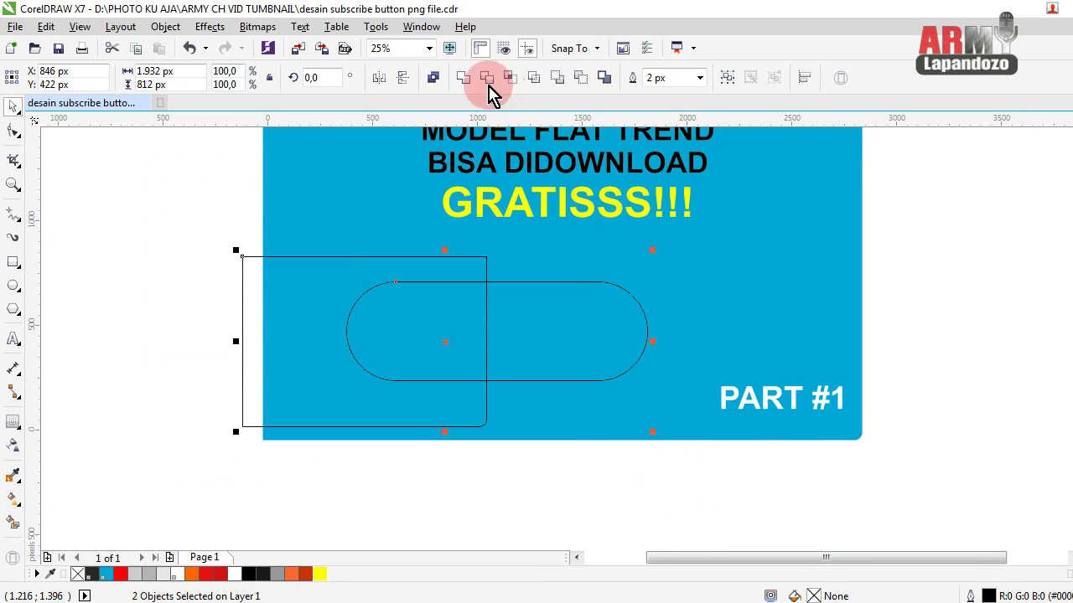
click(520, 78)
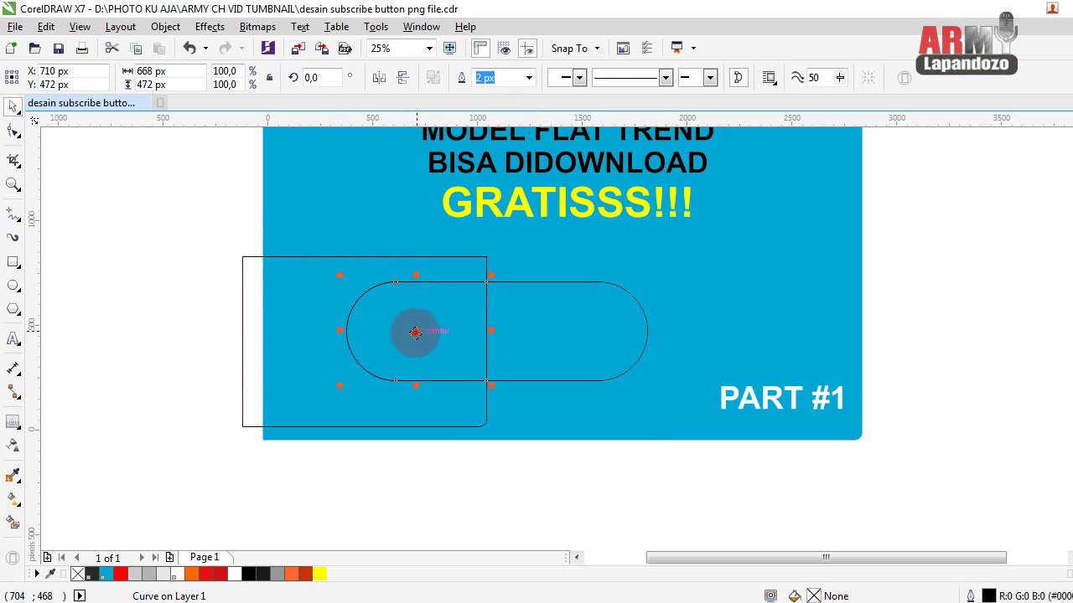
mouse_move(414, 332)
mouse_down()
mouse_move(159, 211)
mouse_move(125, 295)
mouse_up()
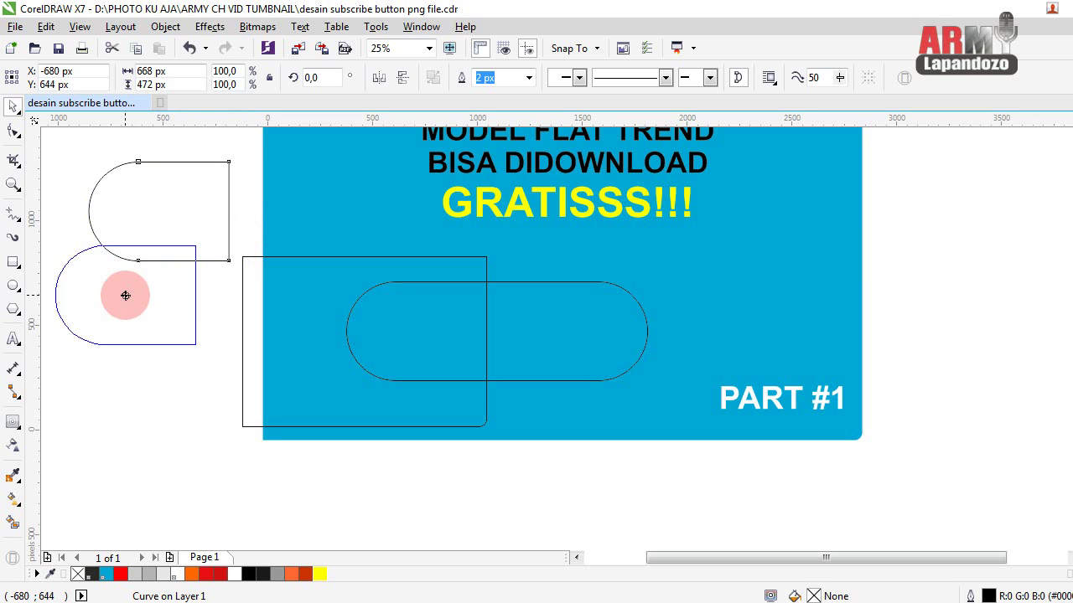
Trim the pill into a 768 × 472 px half-capsule and delete the leftover helper rectangle
drag(216, 202, 679, 452)
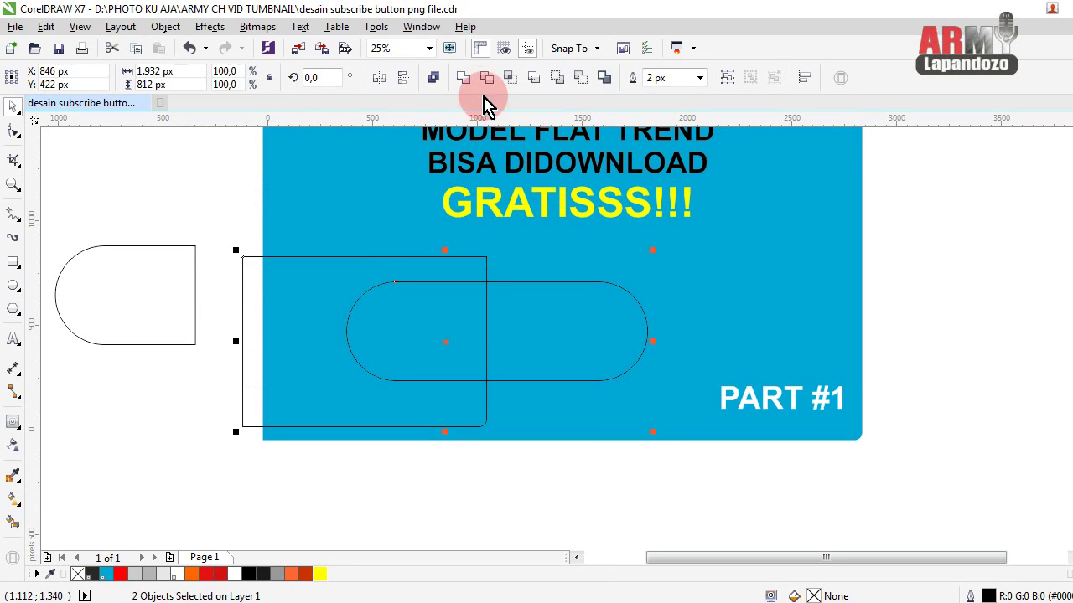
click(486, 81)
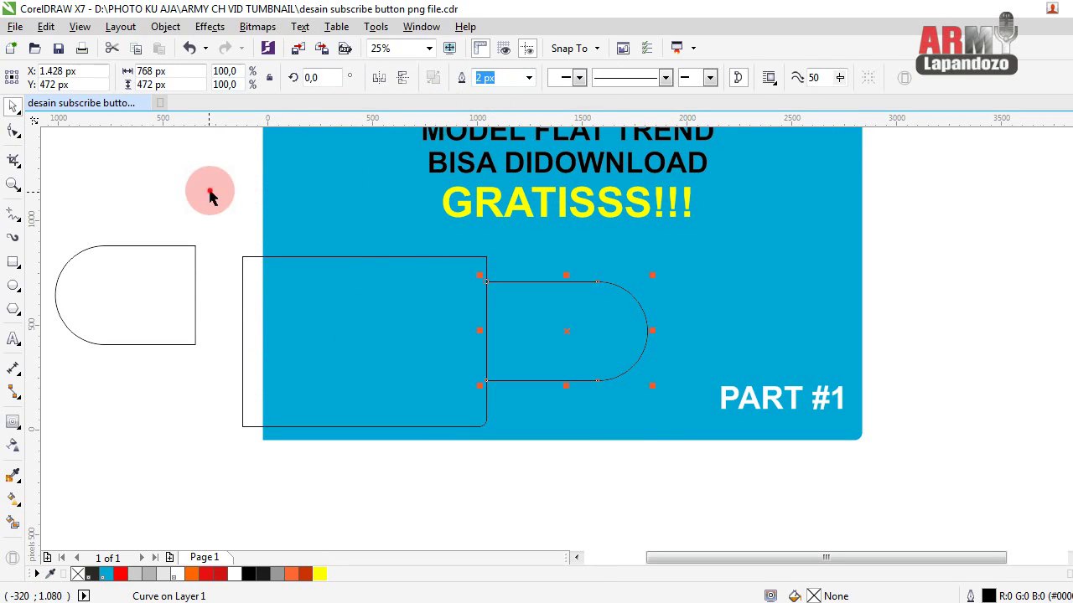
click(363, 276)
click(382, 257)
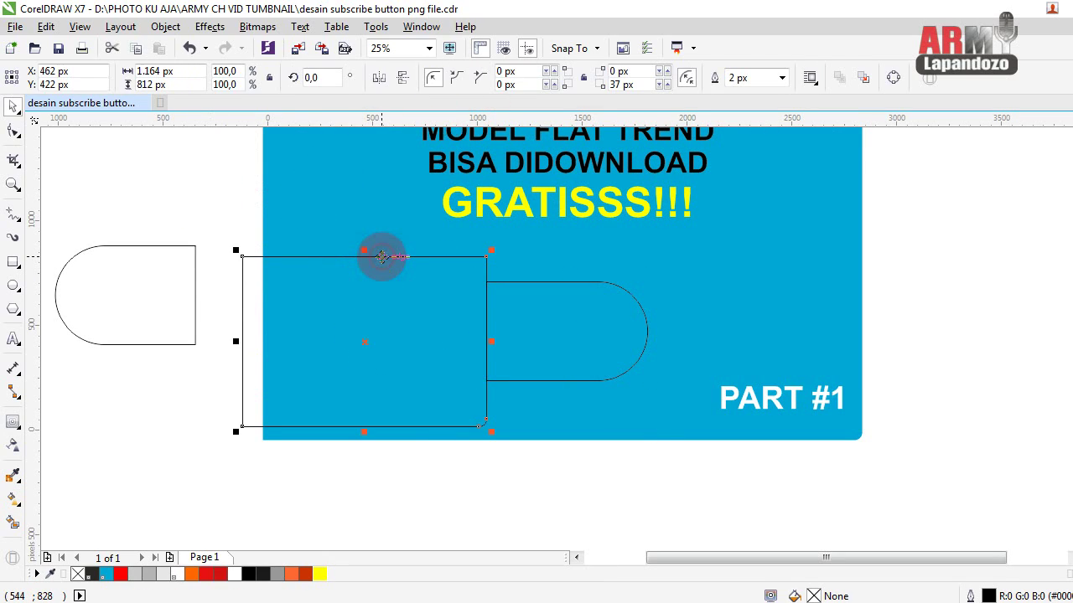
key(Delete)
Fill the right half-capsule white and the left half-capsule red
click(550, 332)
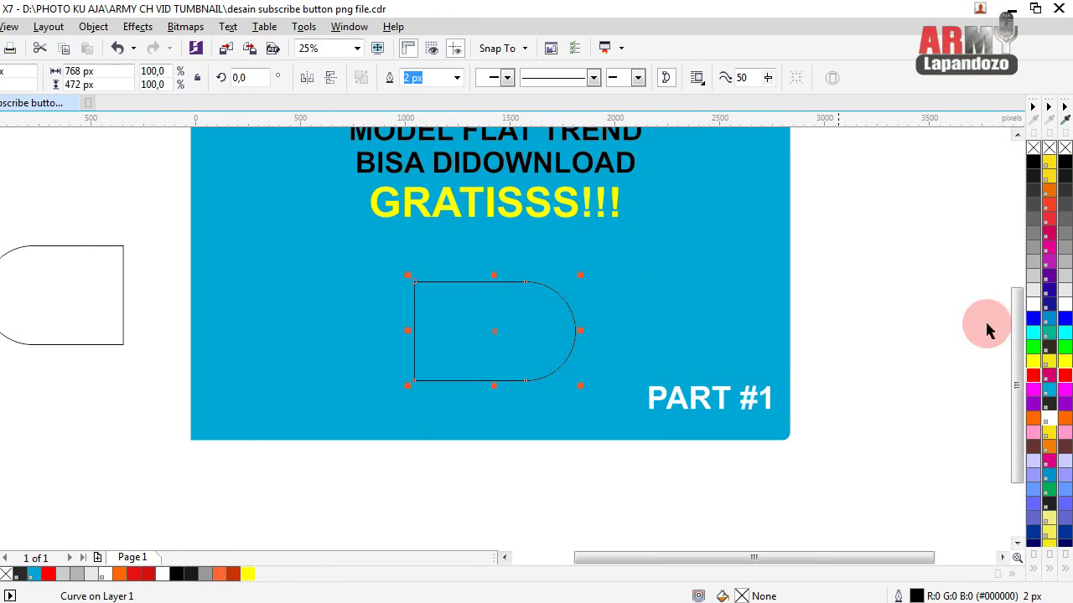
click(1051, 425)
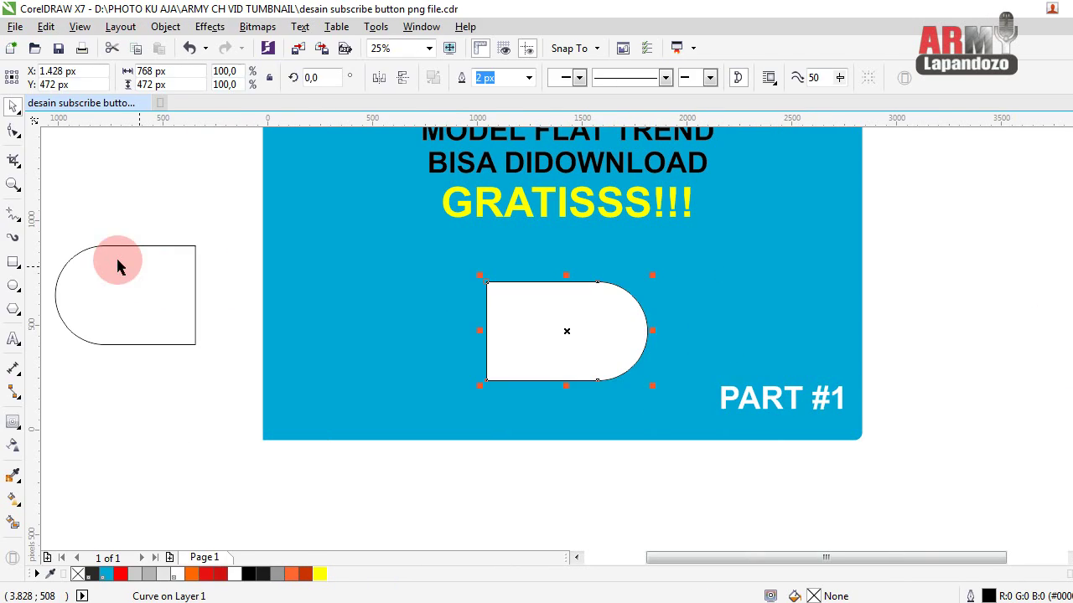
click(47, 263)
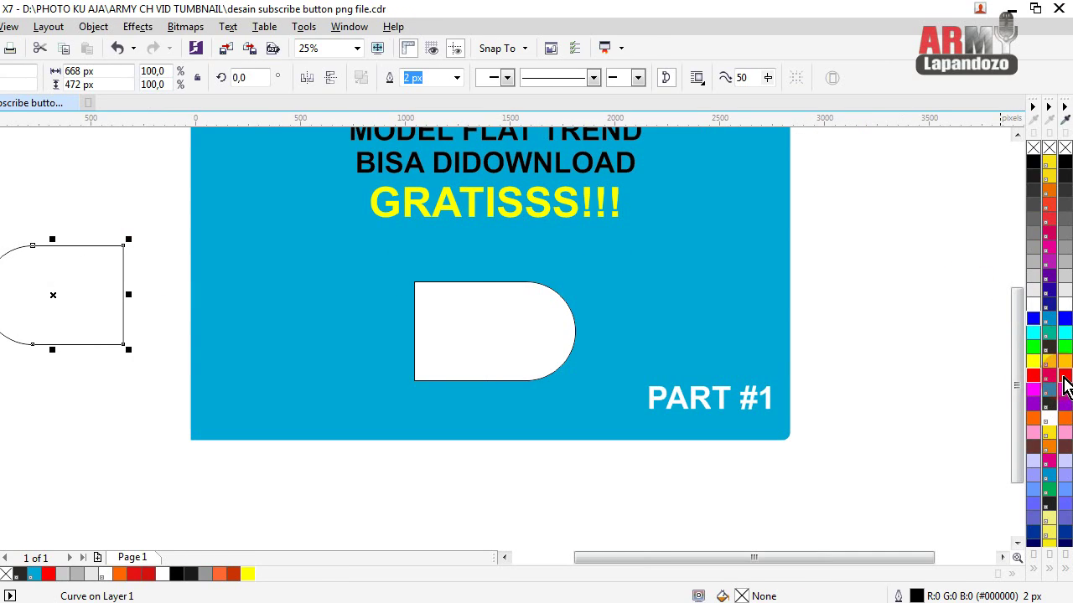
drag(1066, 385, 59, 294)
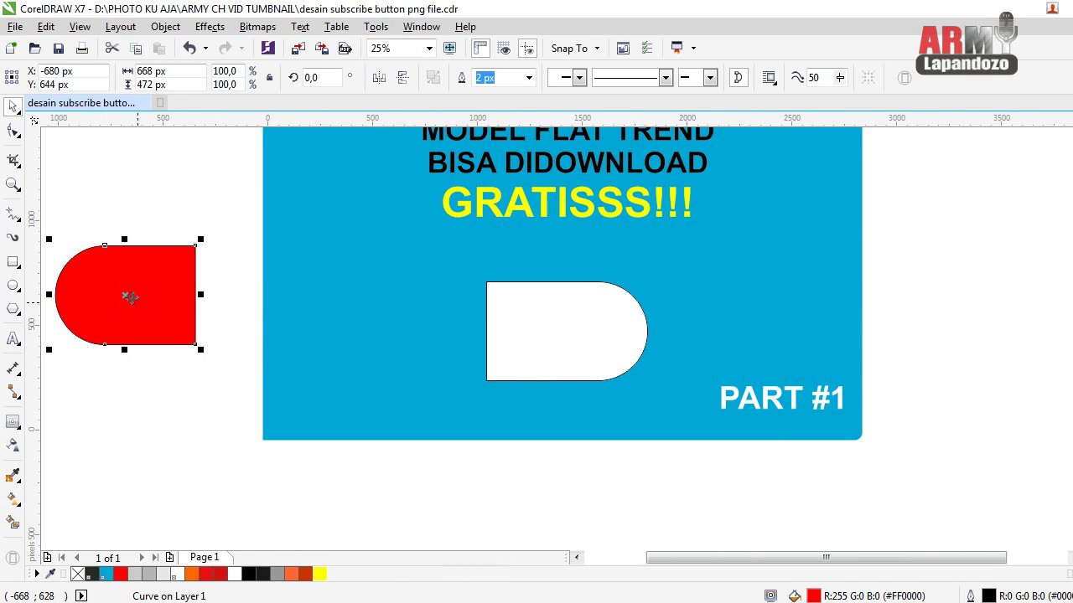
Move the red half against the white half and nudge it down to line up
drag(126, 295, 416, 330)
scroll(445, 309, up, 4)
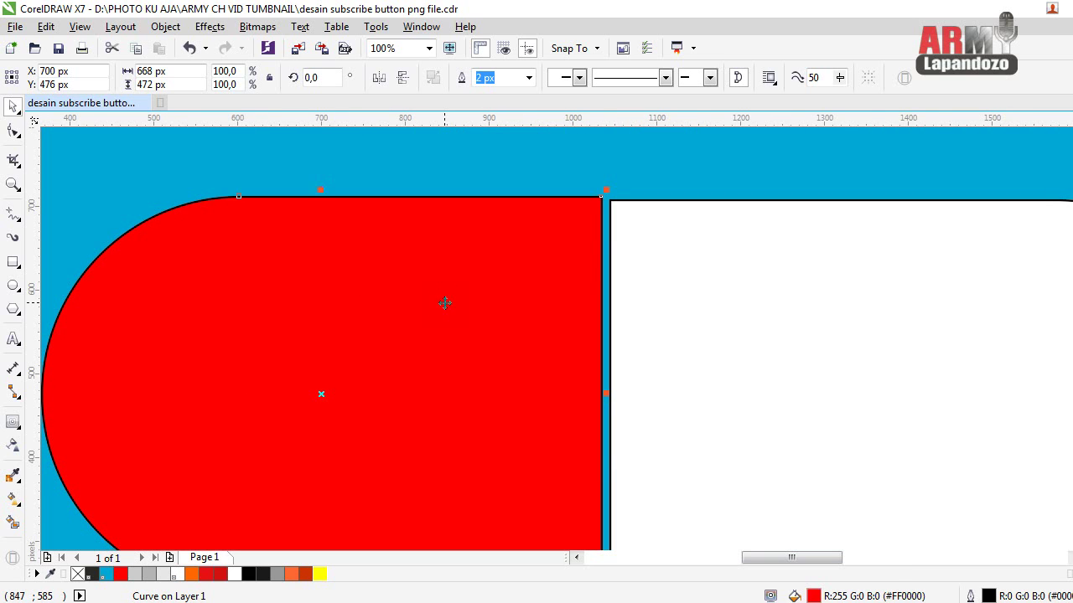
key(Down)
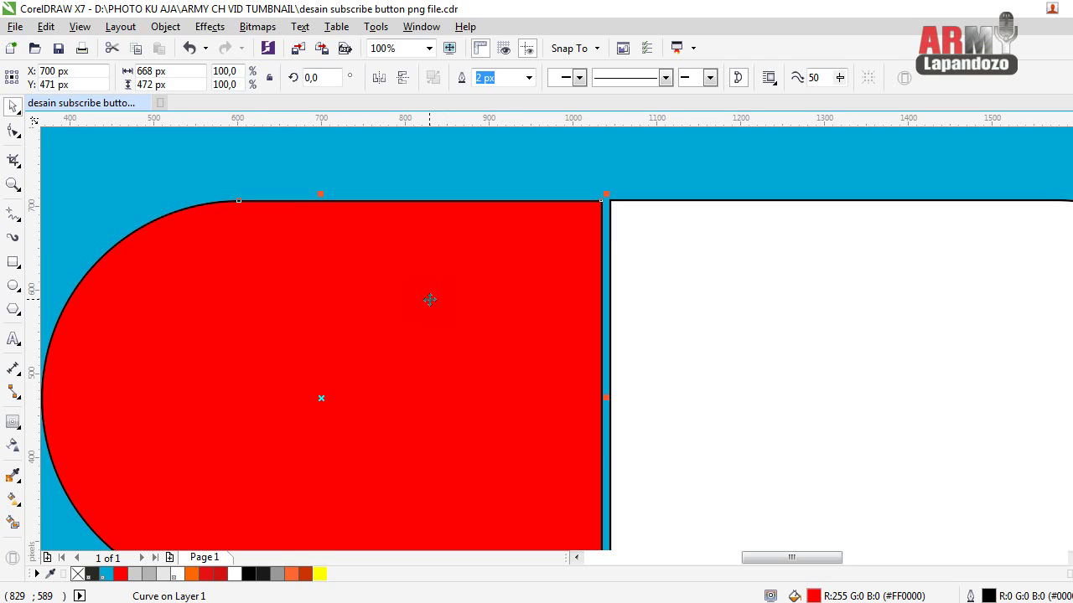
scroll(425, 297, down, 2)
scroll(419, 293, down, 2)
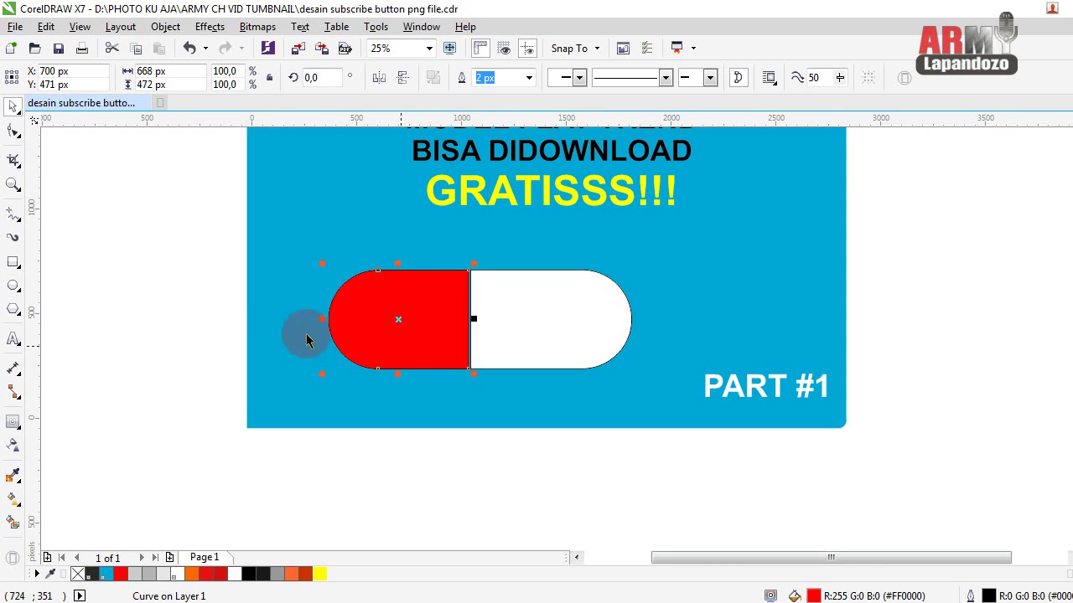
click(130, 272)
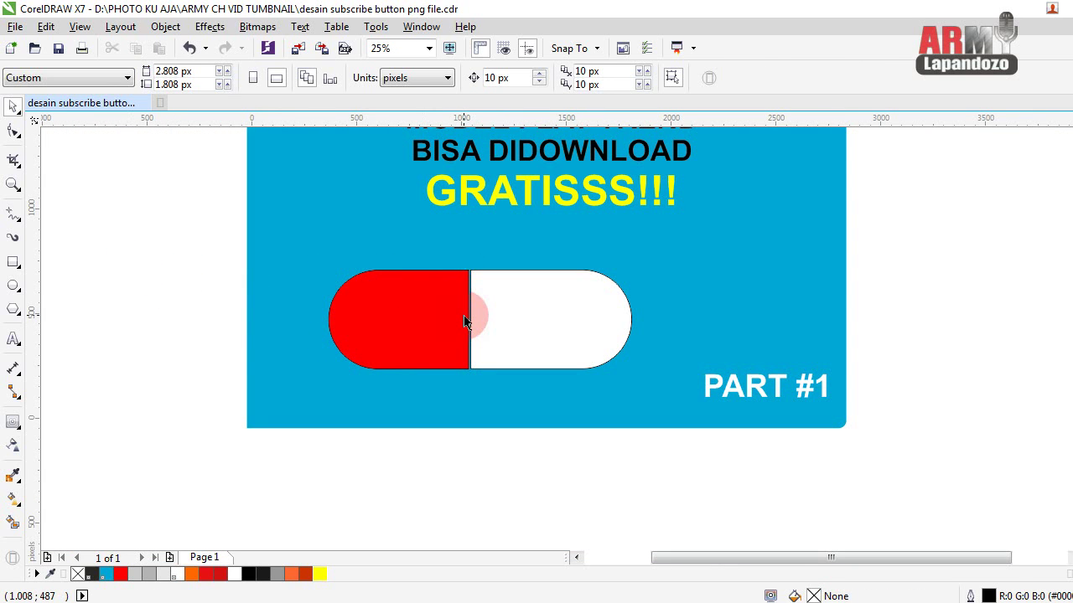
scroll(465, 319, up, 2)
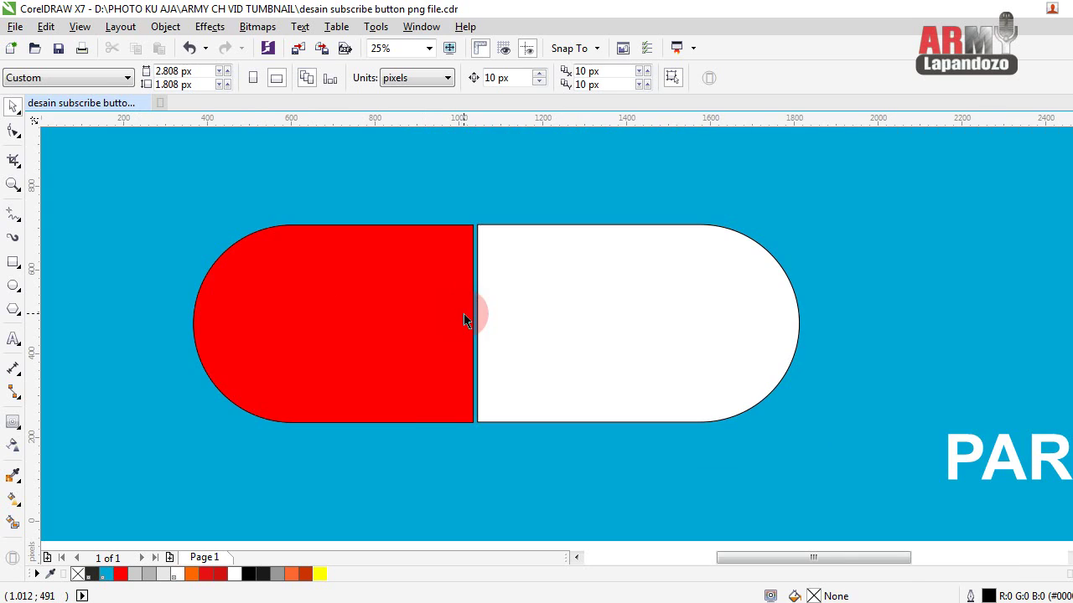
Draw a helper rectangle over the capsule's top half, narrowed to cover the red half
click(15, 220)
click(20, 227)
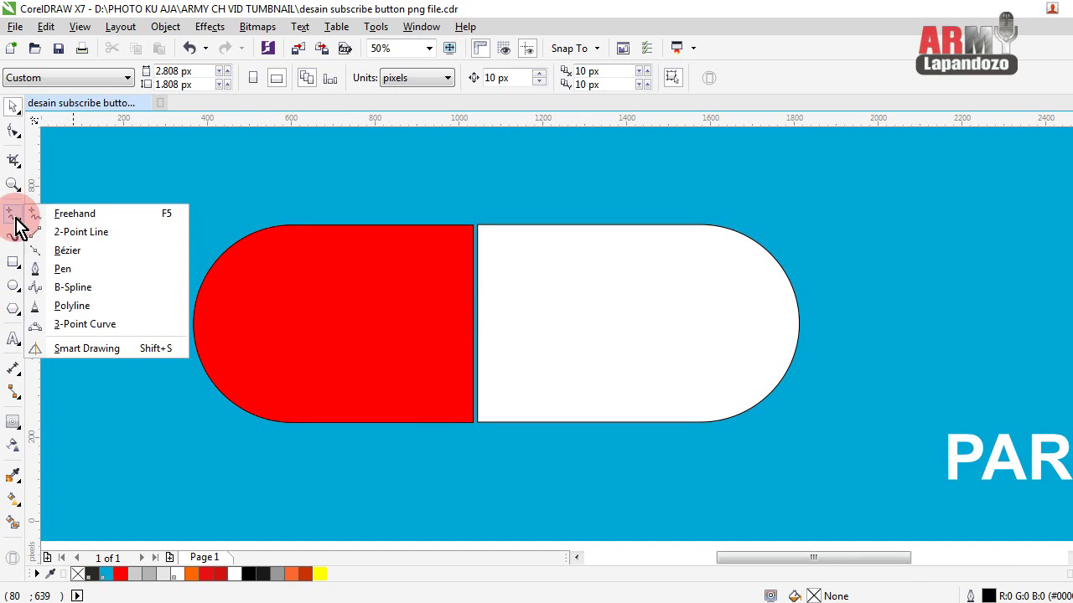
click(101, 180)
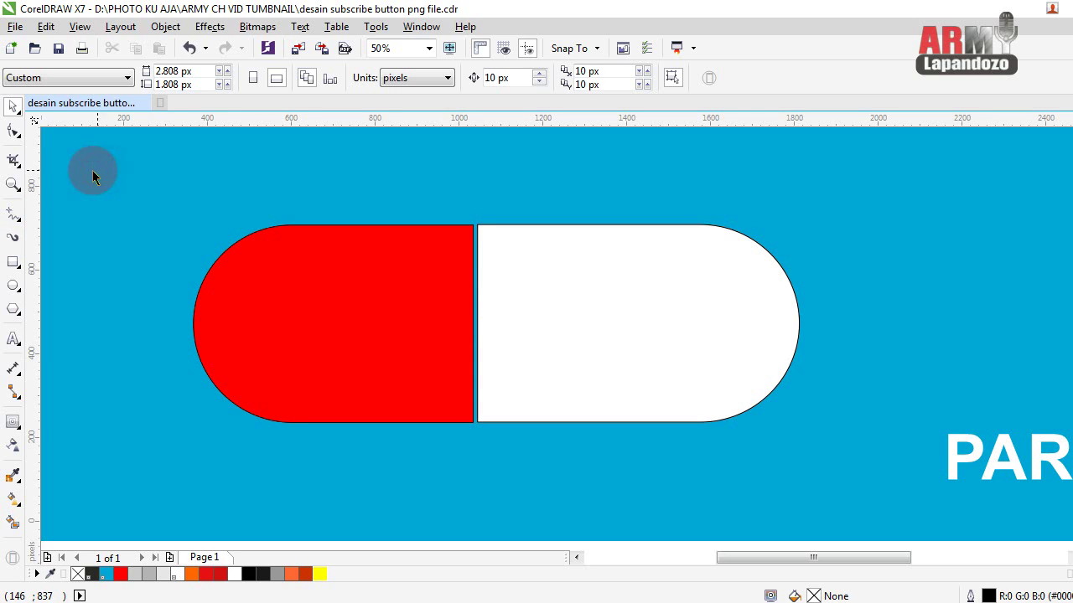
click(13, 261)
mouse_move(155, 195)
mouse_down()
mouse_move(805, 339)
mouse_move(804, 330)
mouse_up()
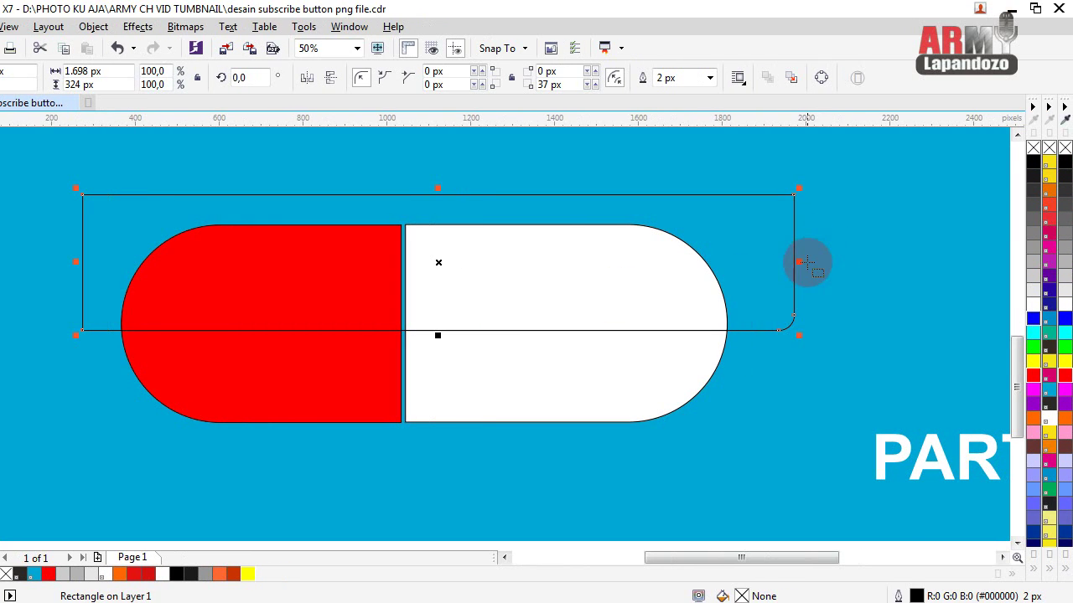
drag(799, 262, 348, 293)
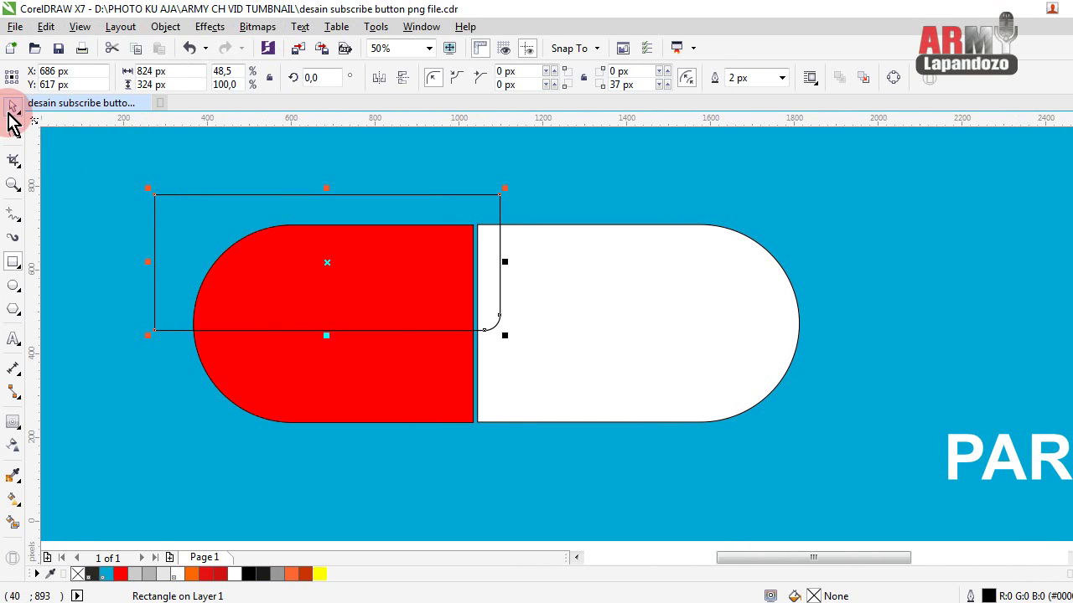
Intersect the rectangle with the red half to create its upper piece
click(13, 108)
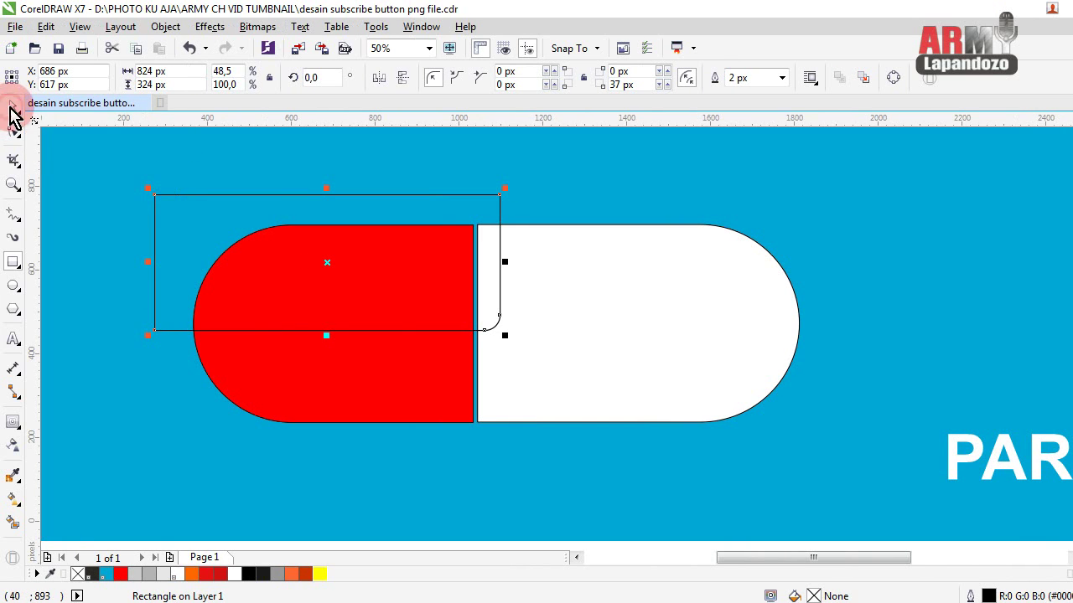
mouse_move(106, 160)
mouse_down()
mouse_move(363, 399)
mouse_move(531, 479)
mouse_up()
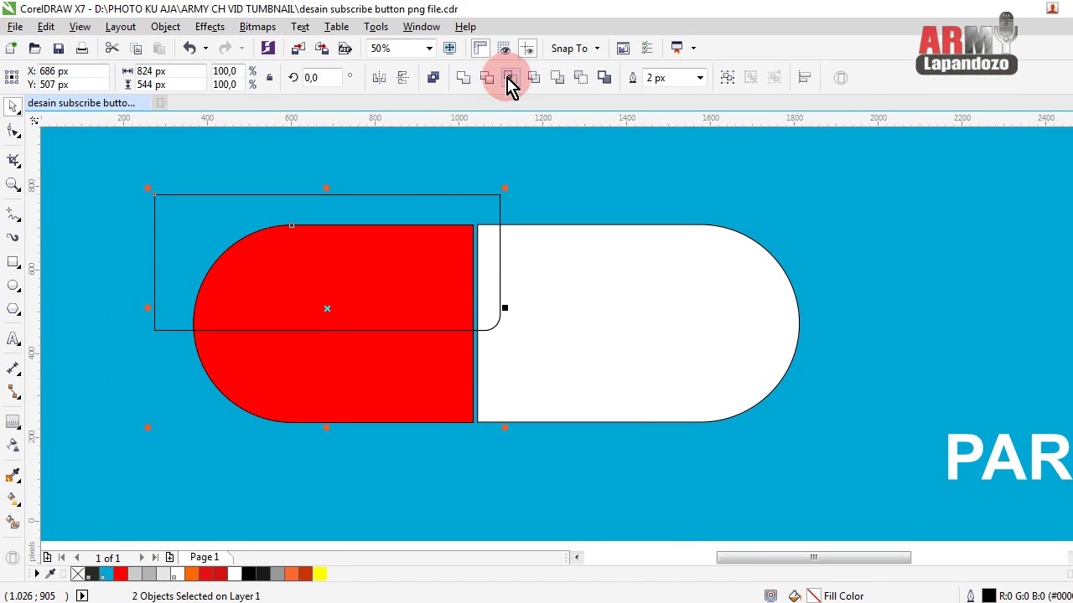
click(473, 81)
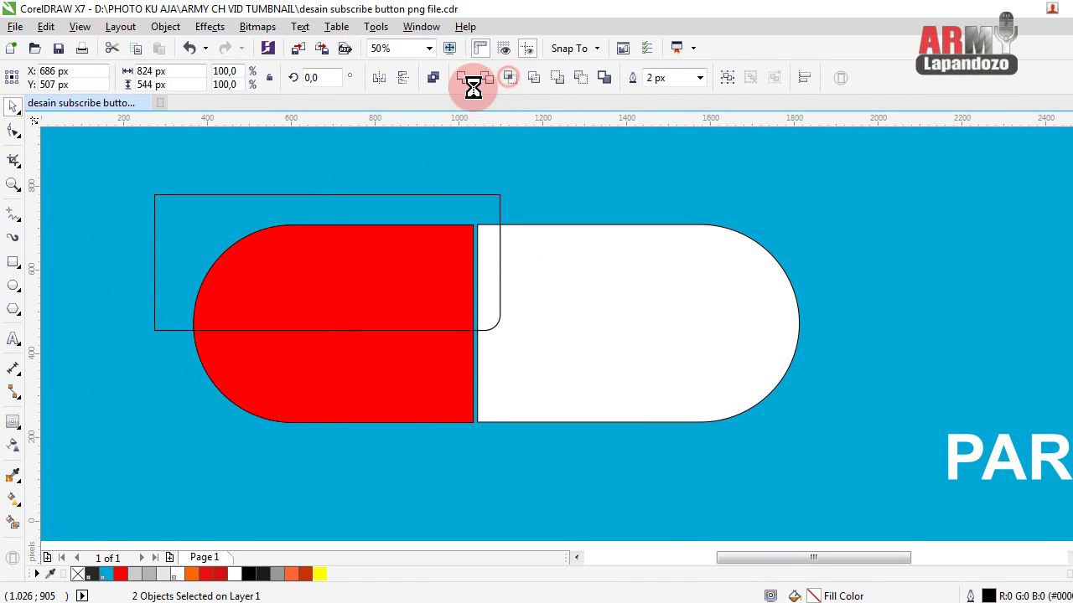
click(356, 193)
click(366, 195)
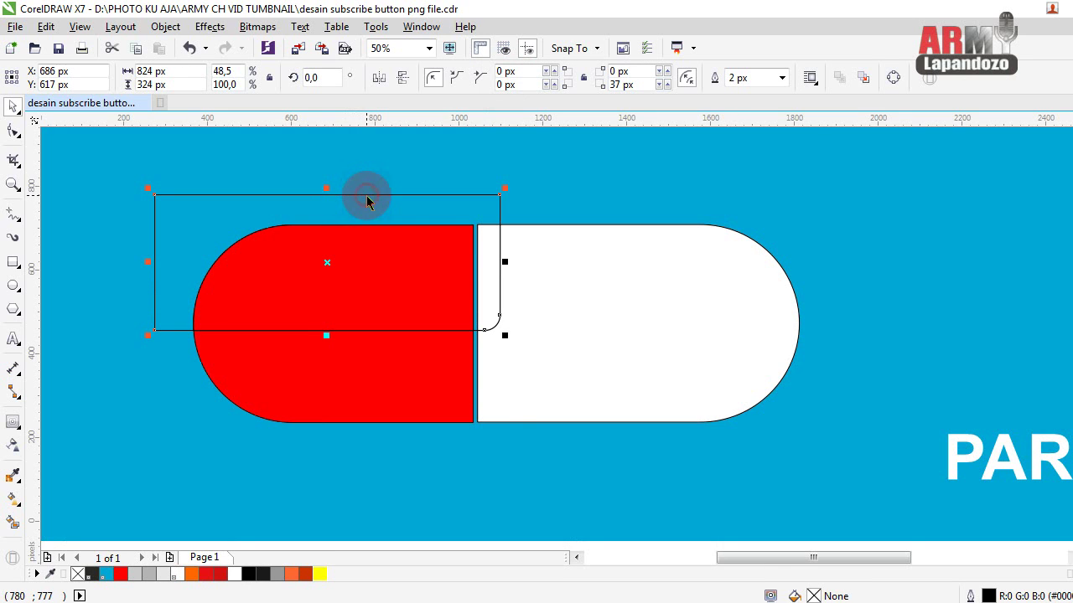
Intersect the rectangle with the white half's upper part, then park it at the canvas's left edge
drag(468, 225, 684, 197)
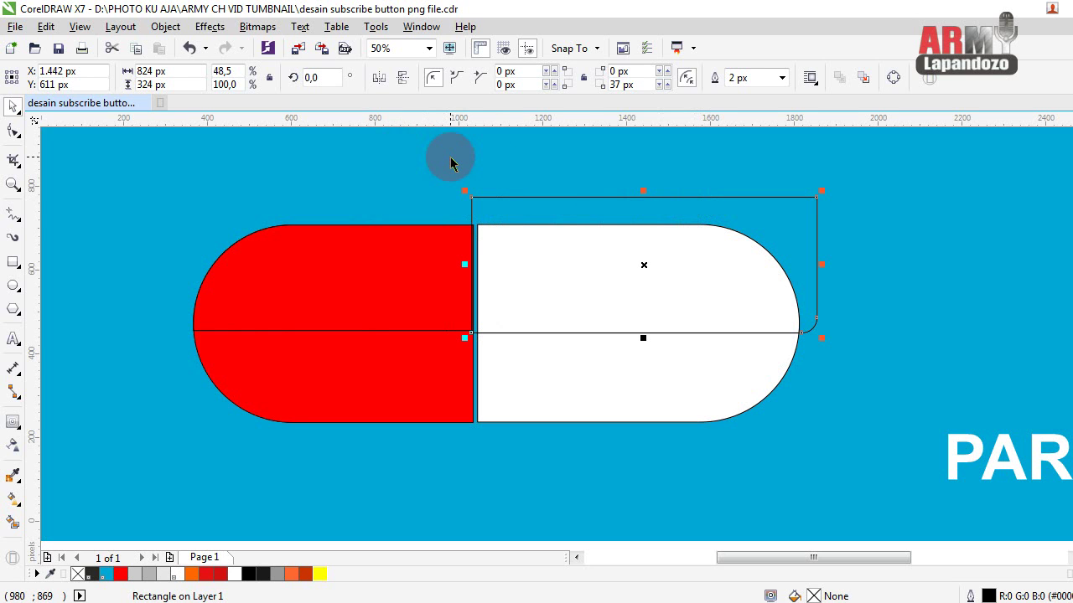
drag(450, 164, 873, 495)
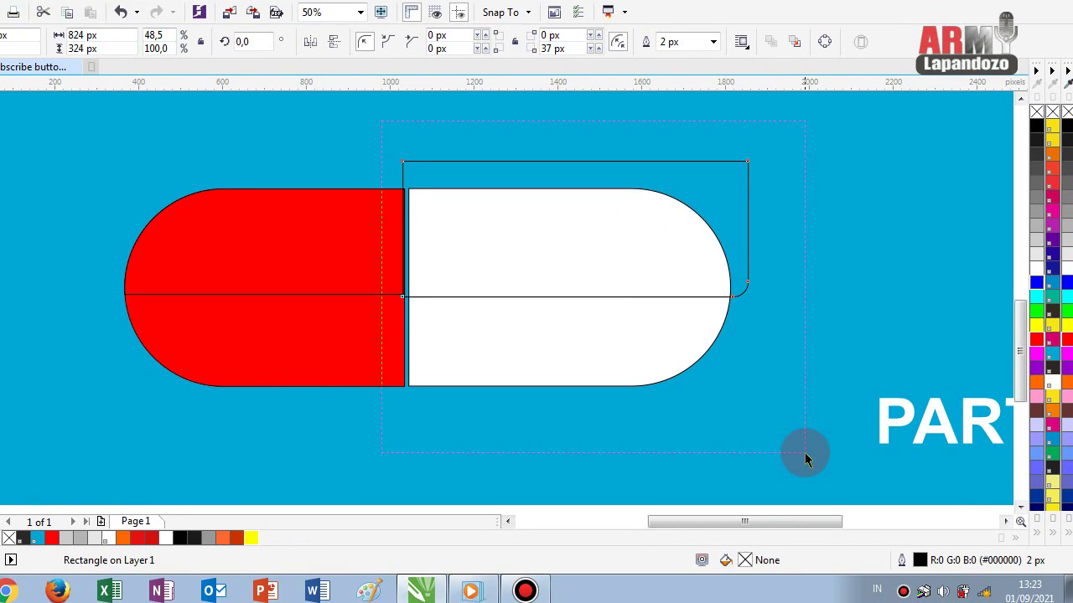
drag(804, 459, 804, 459)
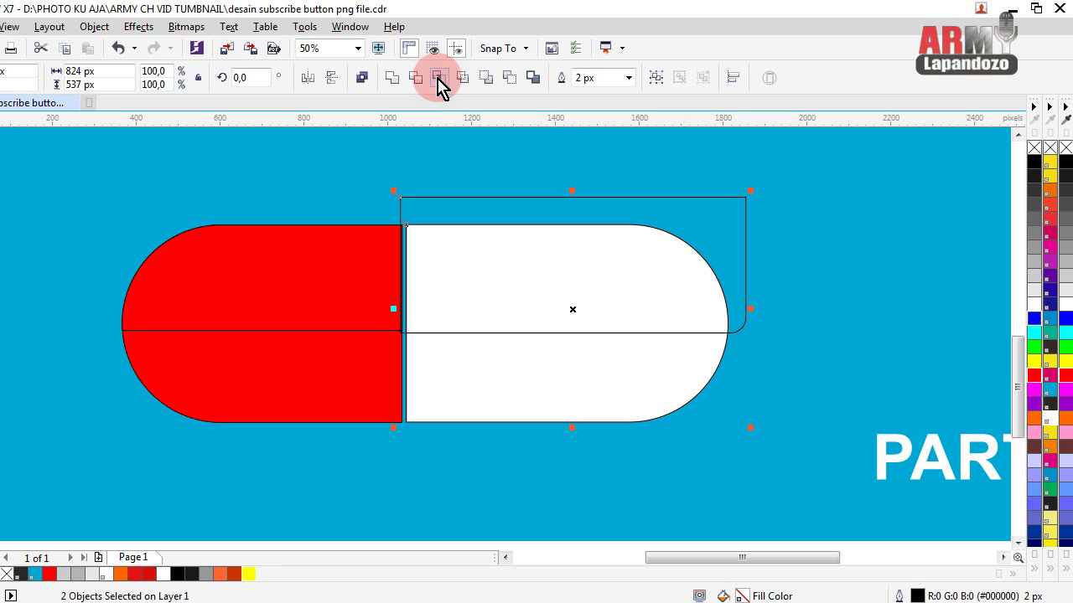
click(437, 79)
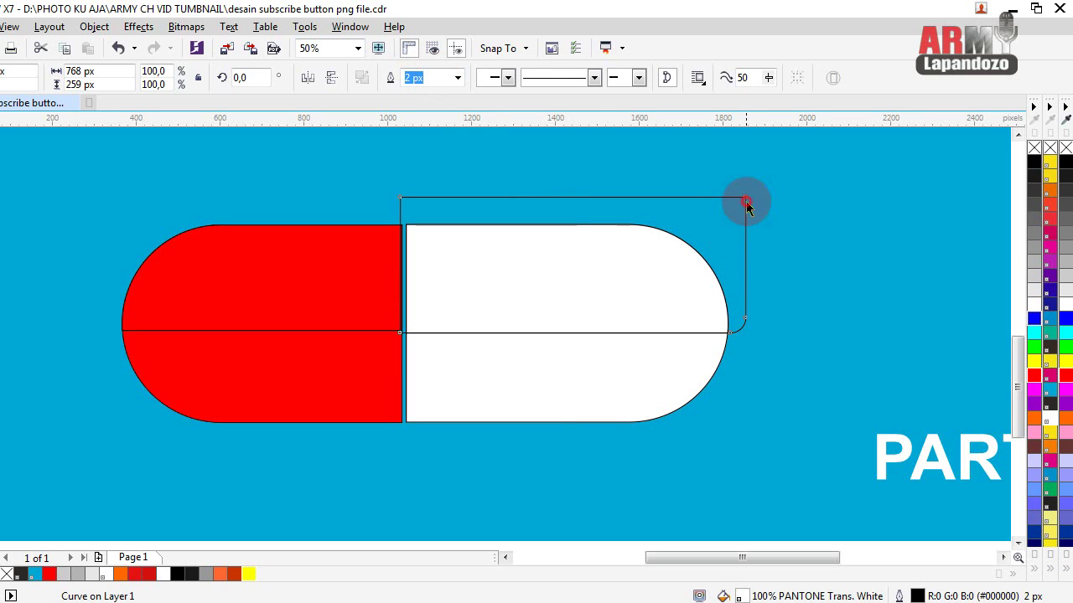
drag(746, 205, 286, 333)
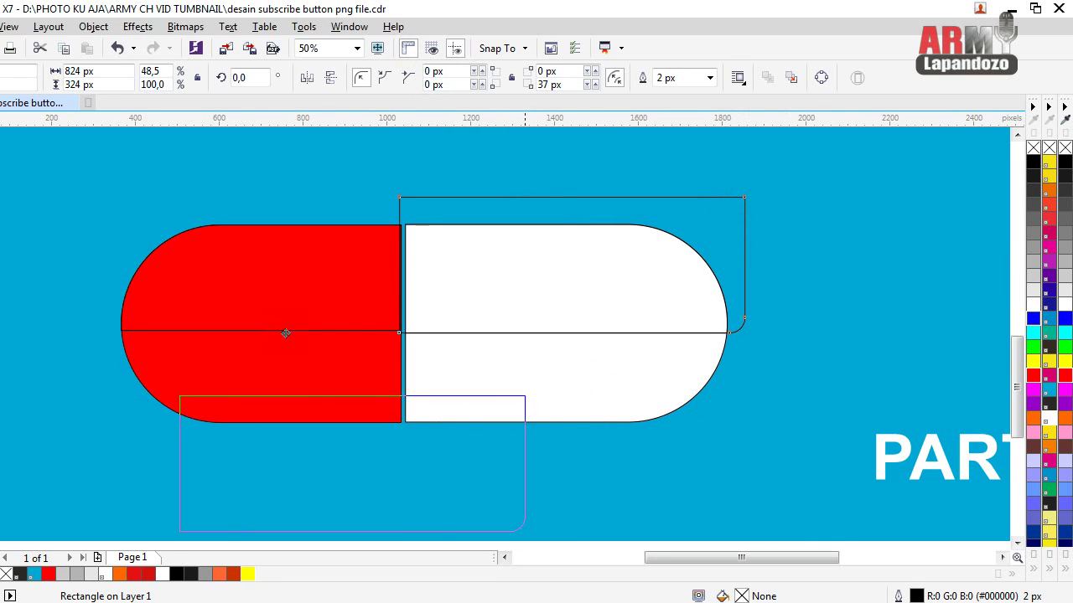
drag(286, 334, 122, 305)
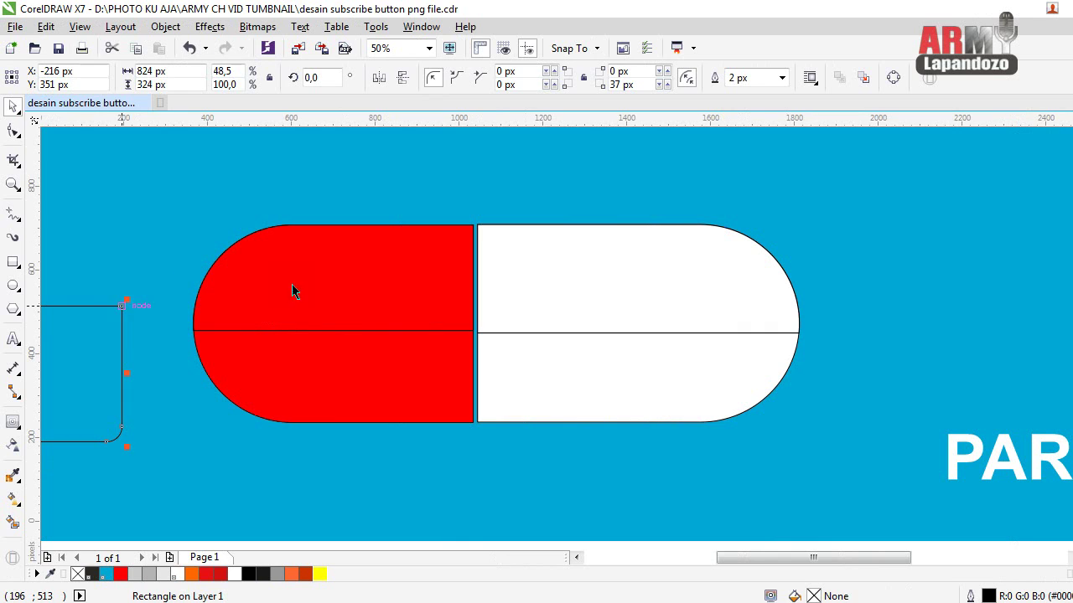
Fill the upper pieces of the red and white halves with 10% Black grey
click(388, 272)
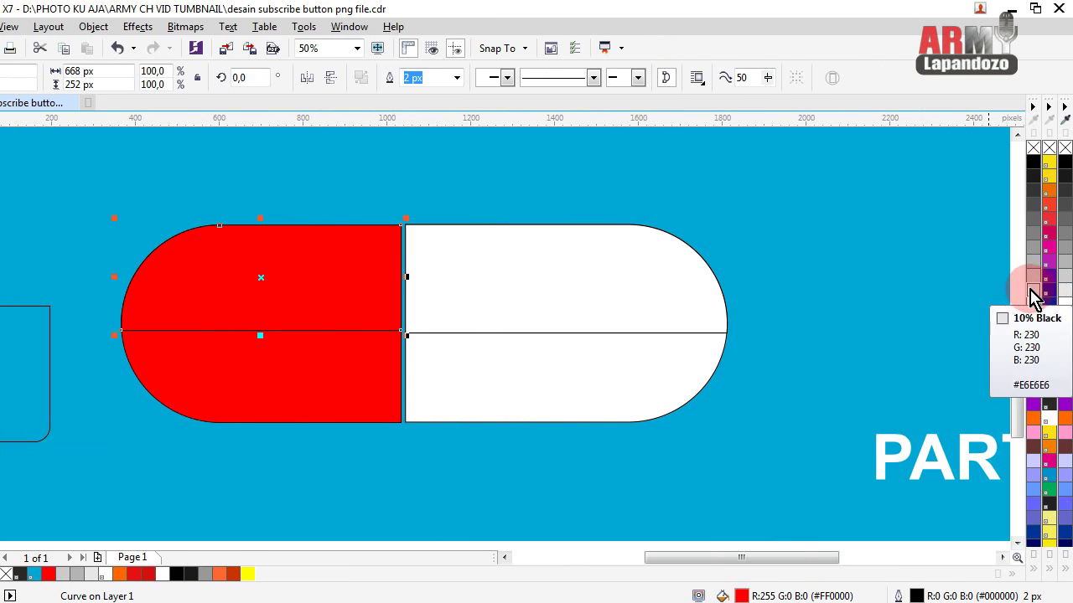
click(1032, 290)
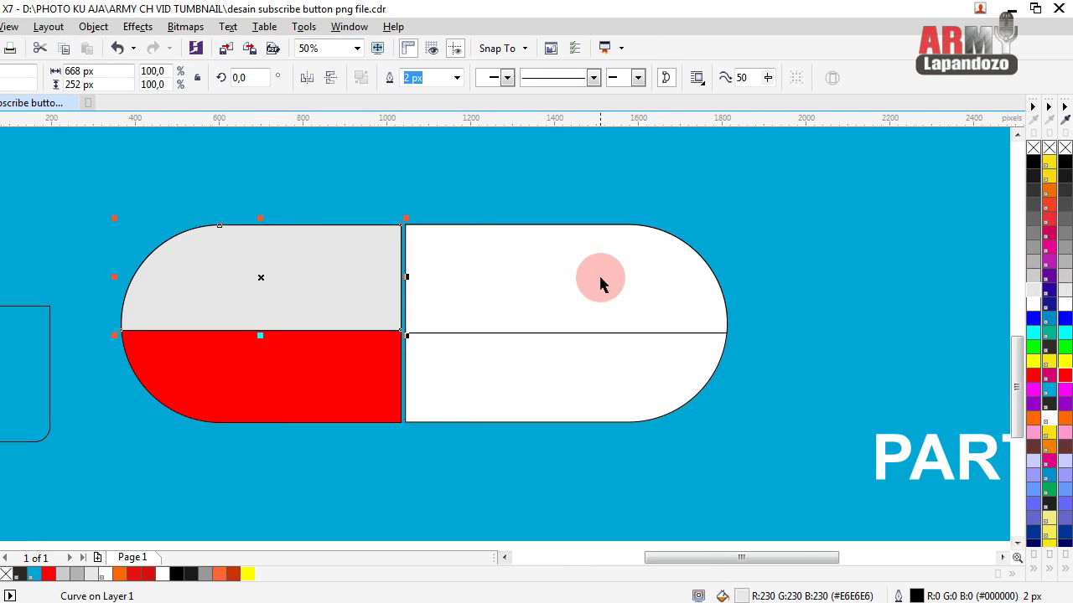
click(600, 279)
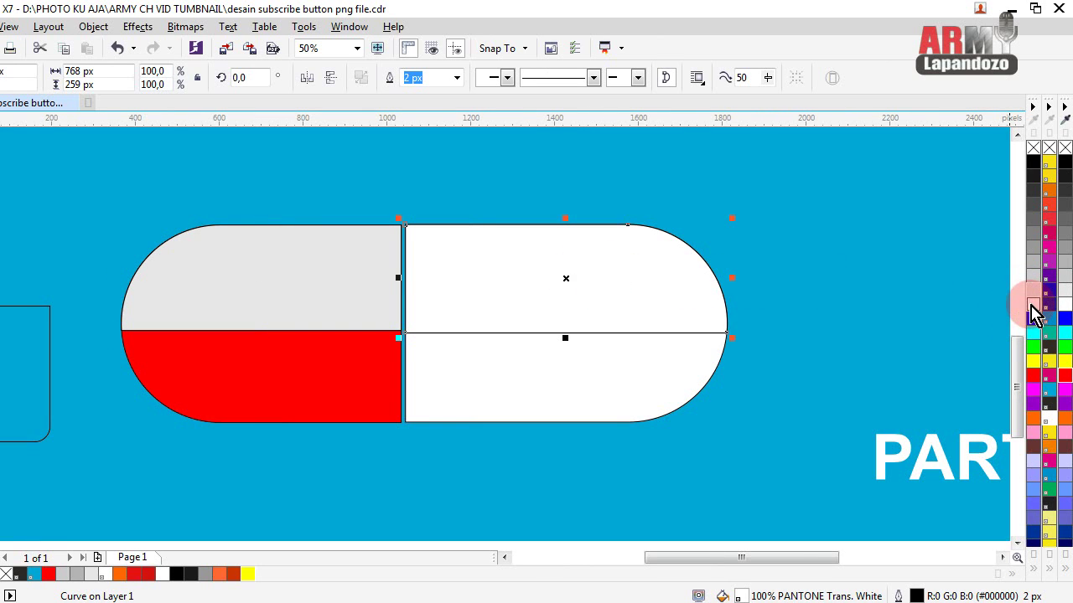
click(607, 298)
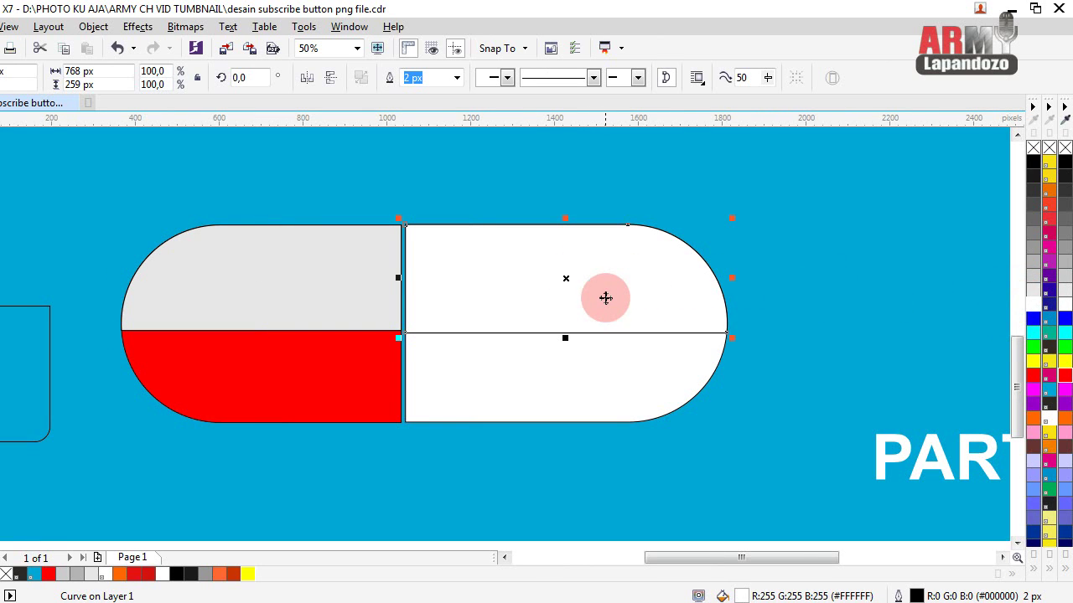
click(1033, 292)
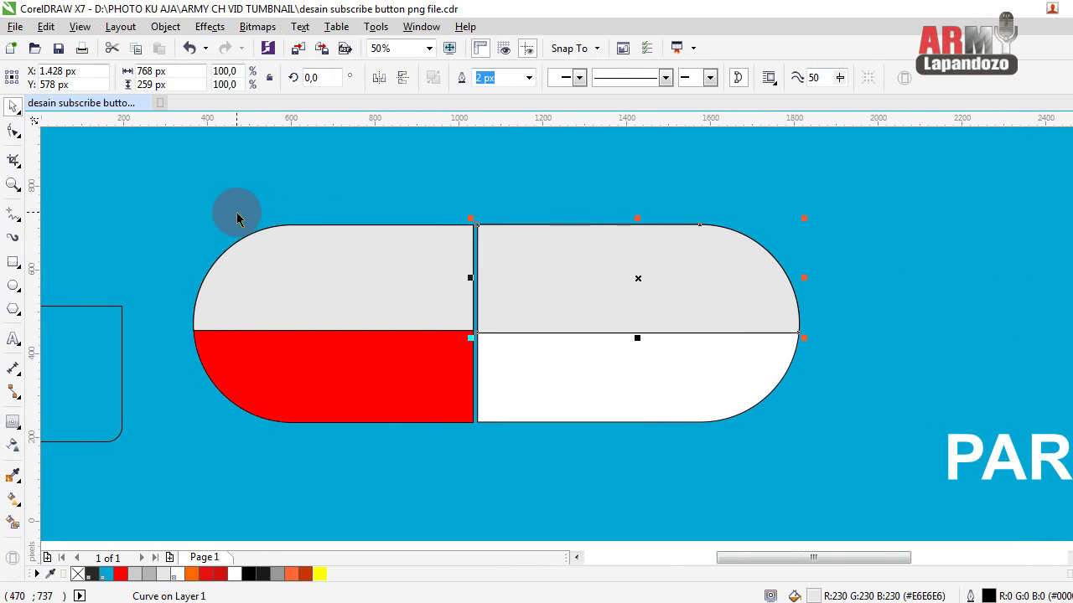
click(14, 109)
Give the upper right grey piece a linear transparency fading from its top edge downward
click(646, 287)
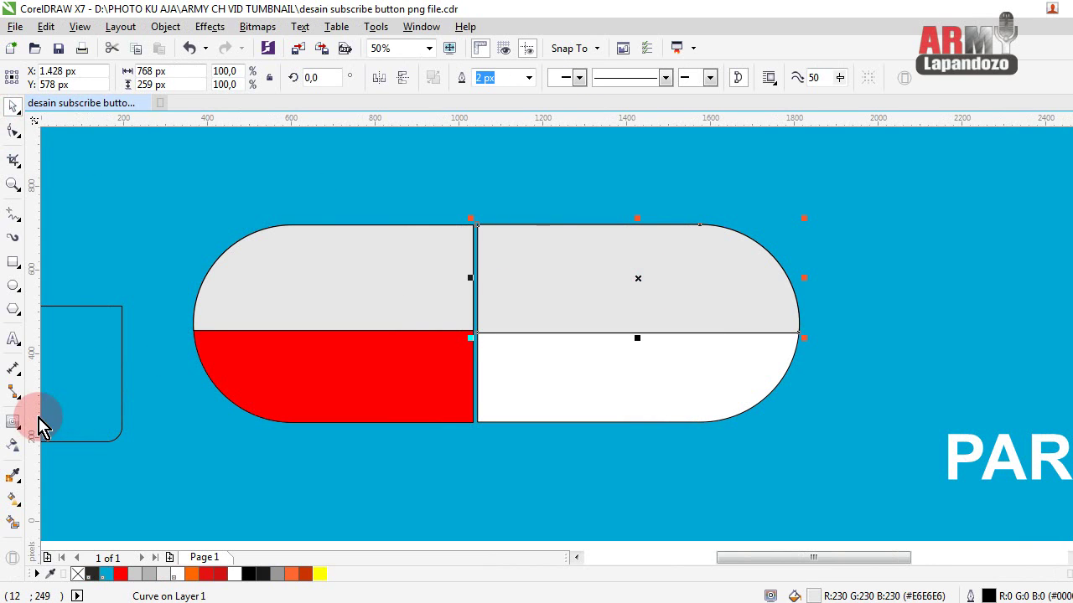
click(15, 447)
click(625, 297)
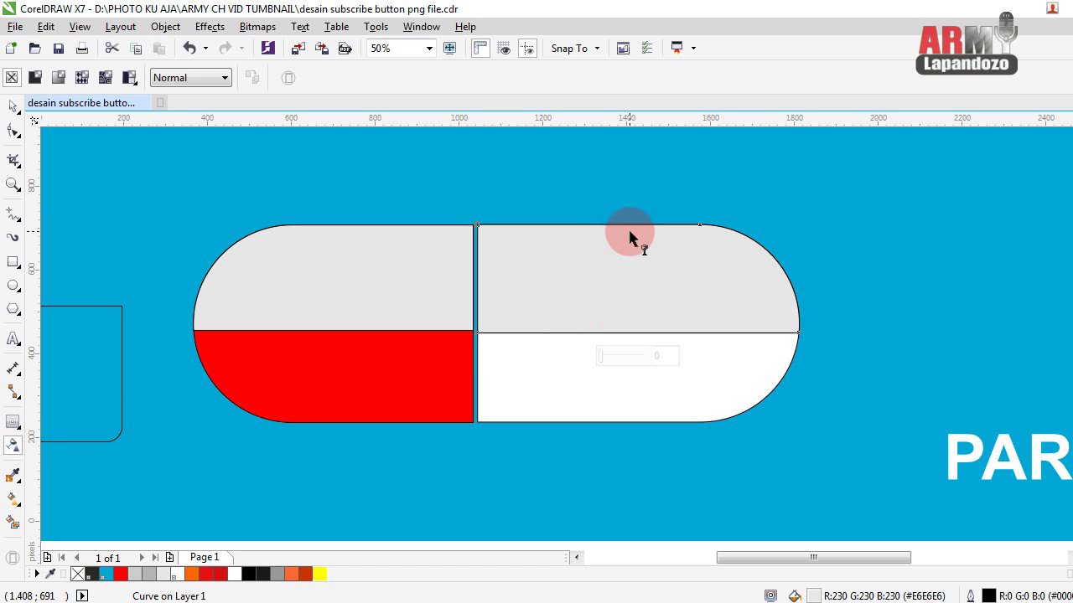
drag(629, 231, 627, 307)
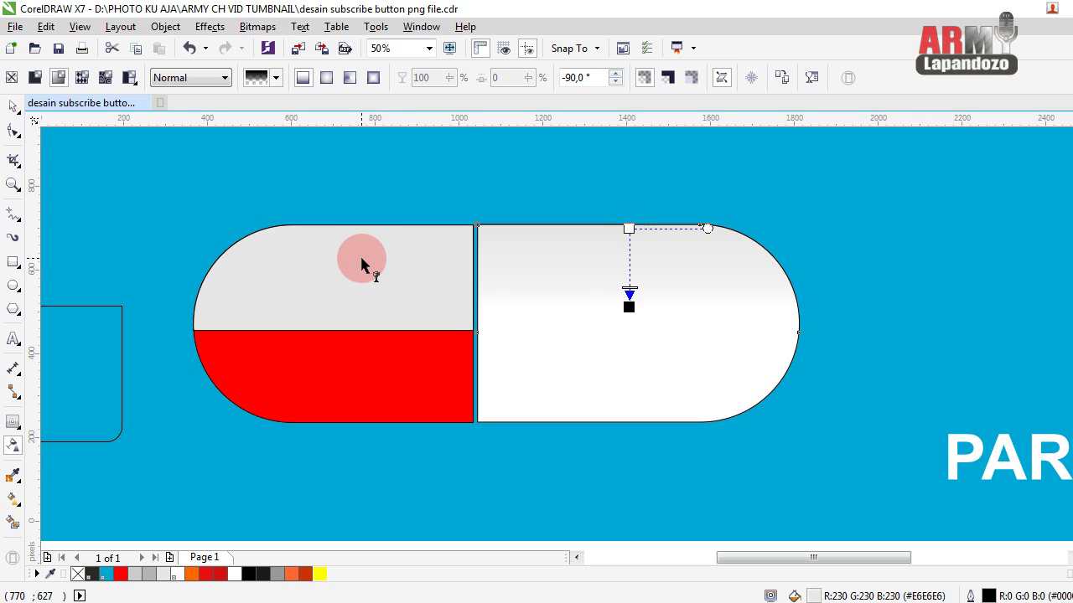
click(13, 105)
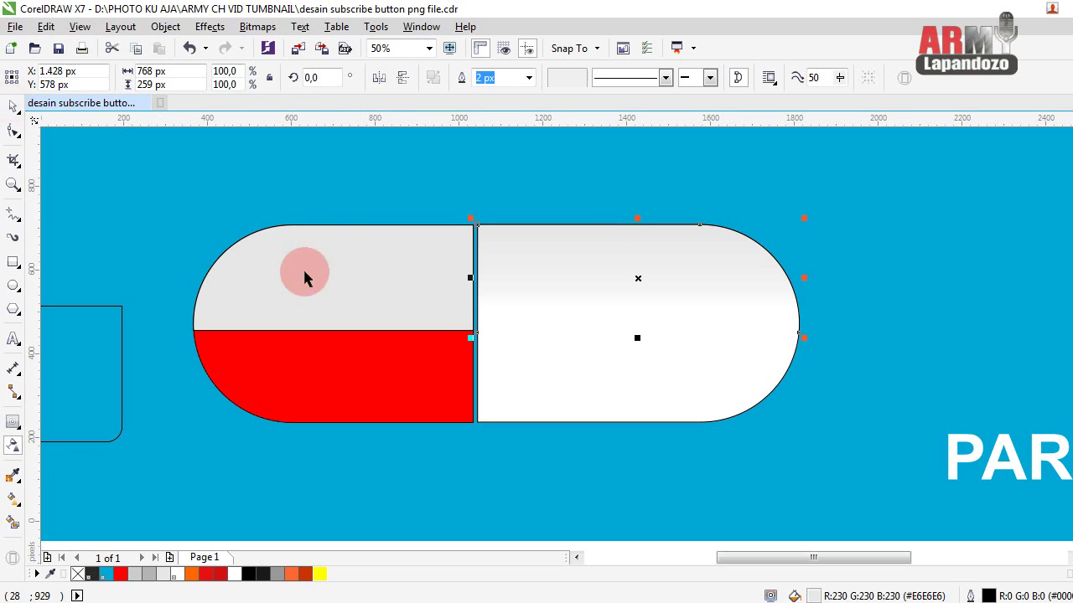
Apply a matching top-down linear transparency fade to the upper left grey piece
click(358, 275)
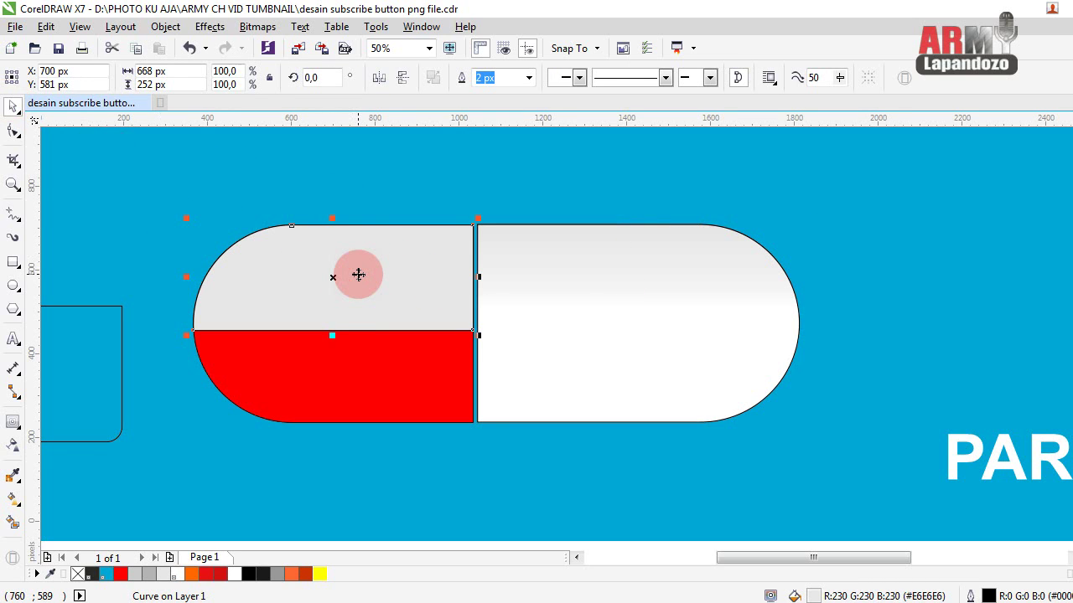
click(13, 446)
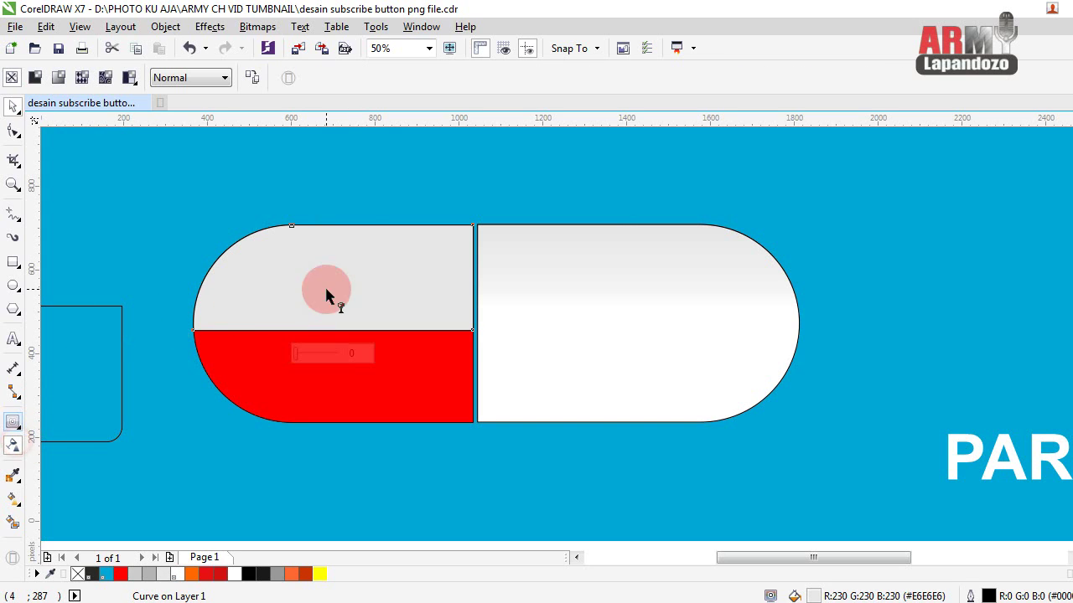
click(357, 228)
drag(354, 250, 353, 323)
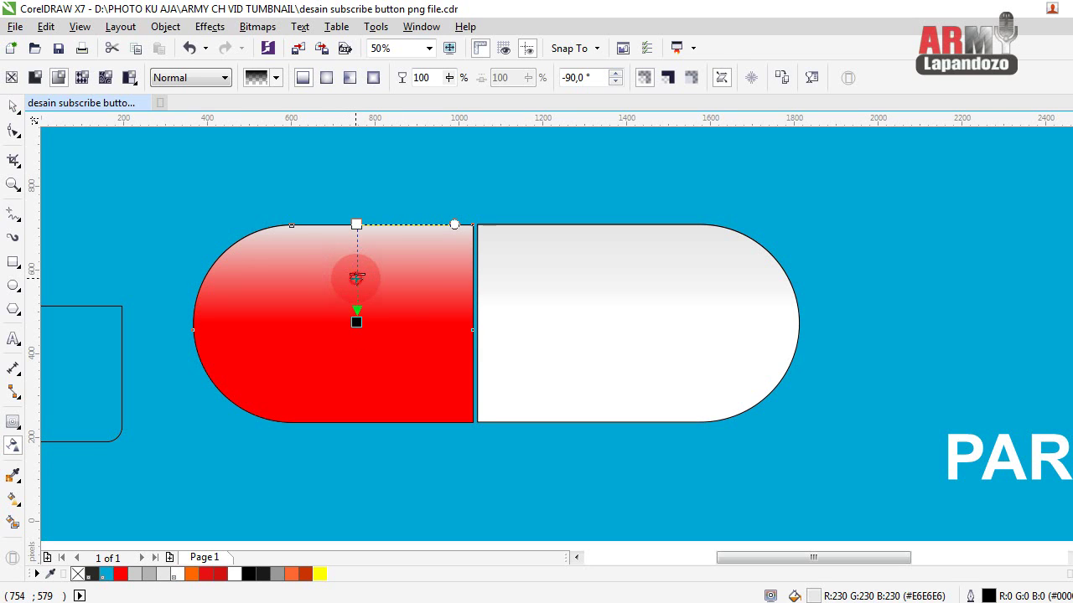
mouse_move(356, 277)
mouse_down()
mouse_move(356, 296)
mouse_move(356, 281)
mouse_up()
click(15, 112)
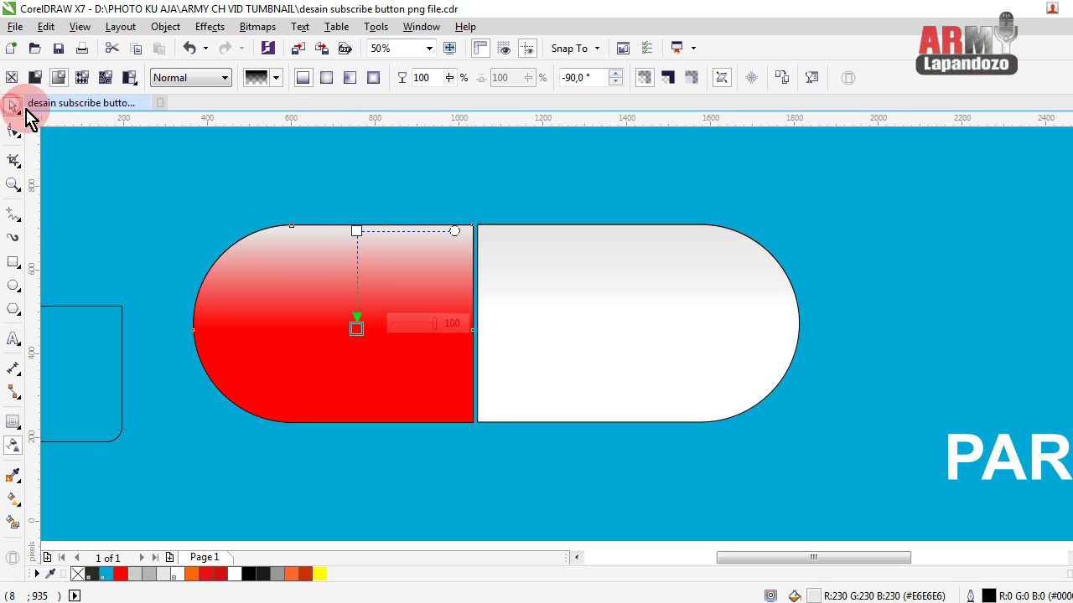
click(141, 179)
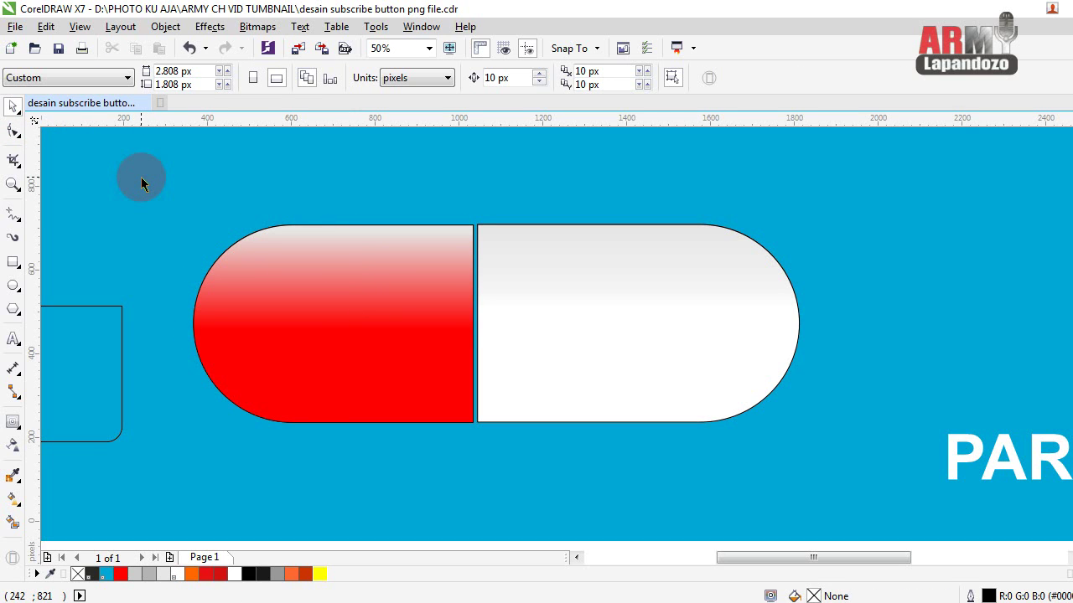
Move the helper rectangle to line up with the red half's left edge
click(122, 361)
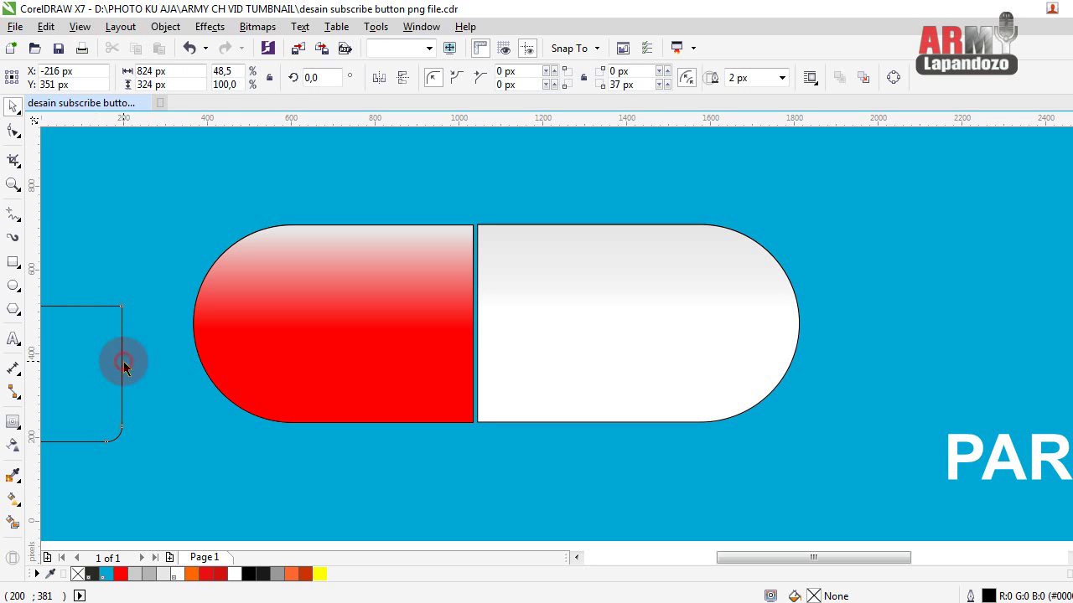
drag(123, 361, 529, 386)
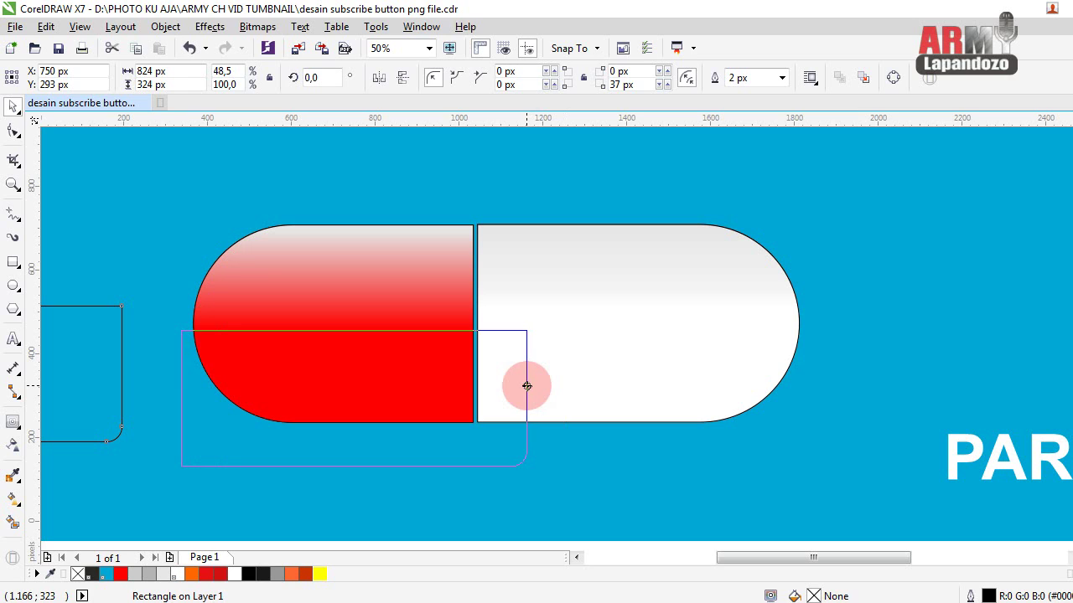
drag(529, 385, 159, 337)
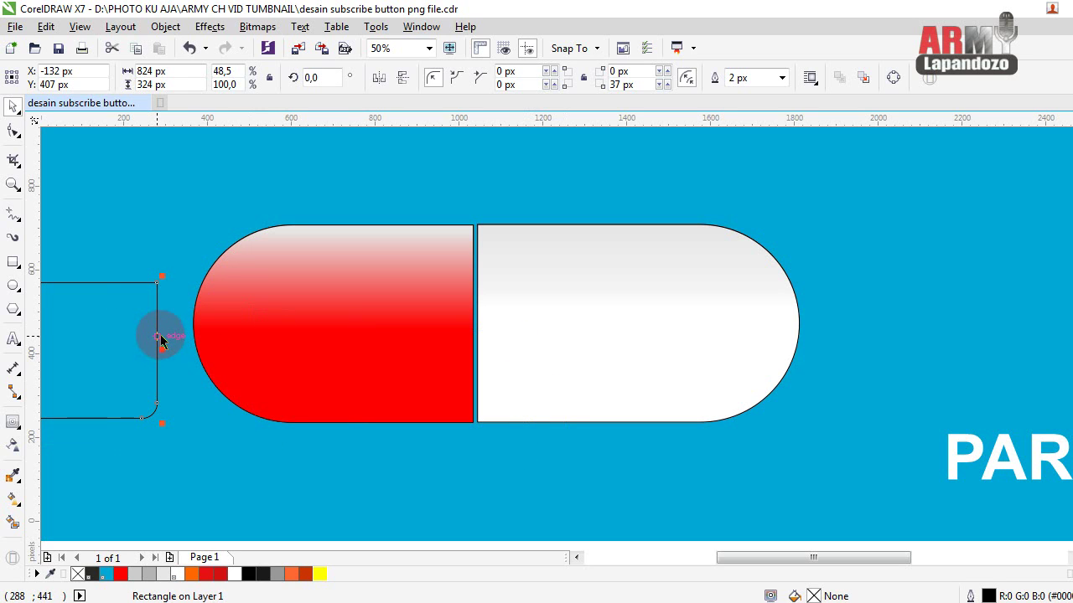
Group each half's two pieces, then place the 1,526 × 324 px rectangle across the capsule's lower half
drag(163, 186, 485, 457)
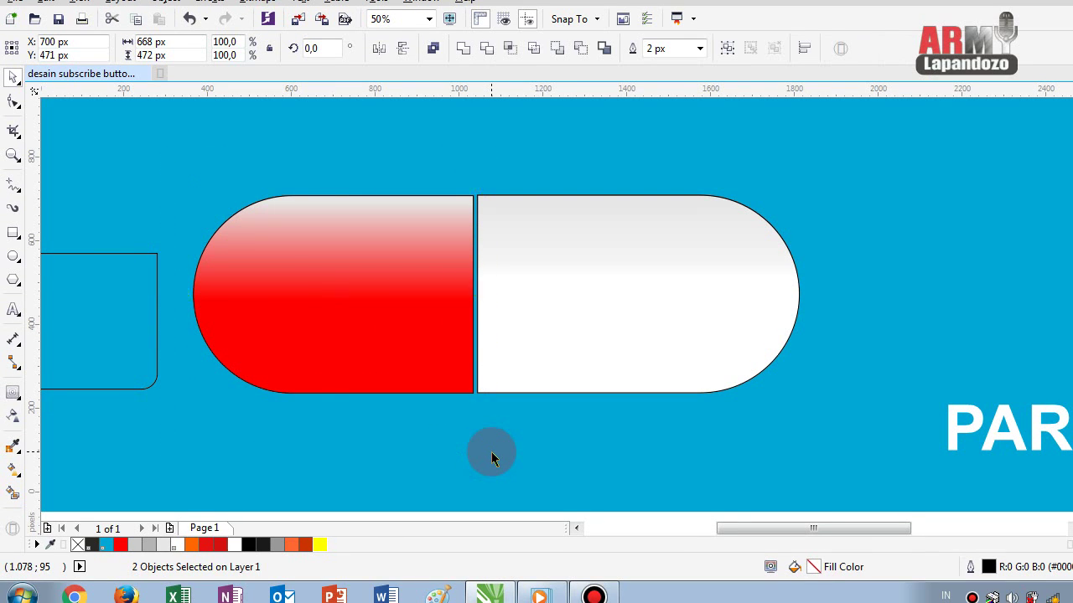
key(ctrl+g)
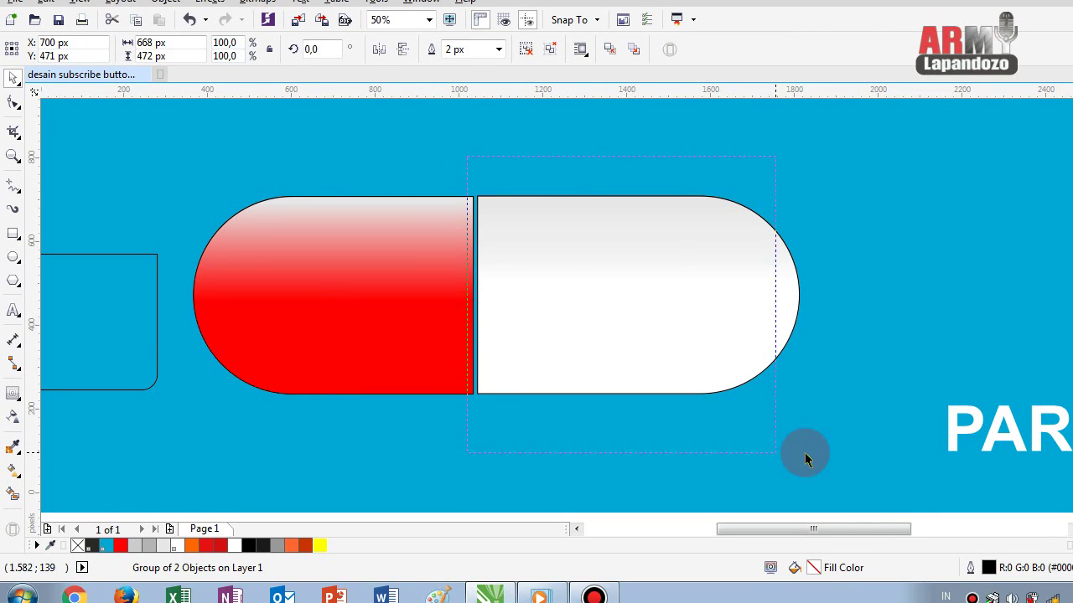
drag(584, 366, 804, 455)
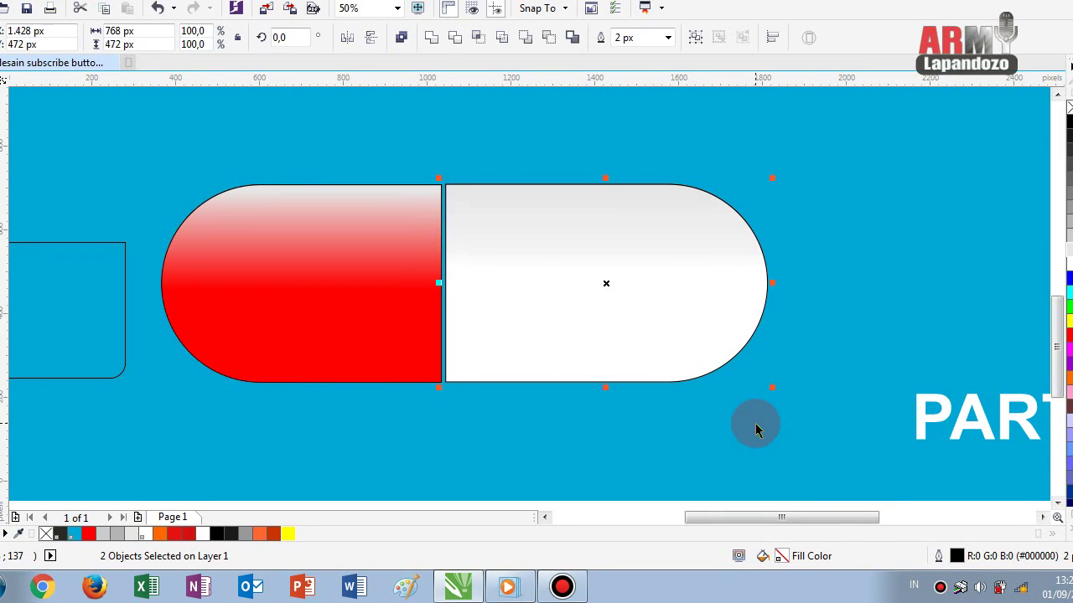
key(ctrl+g)
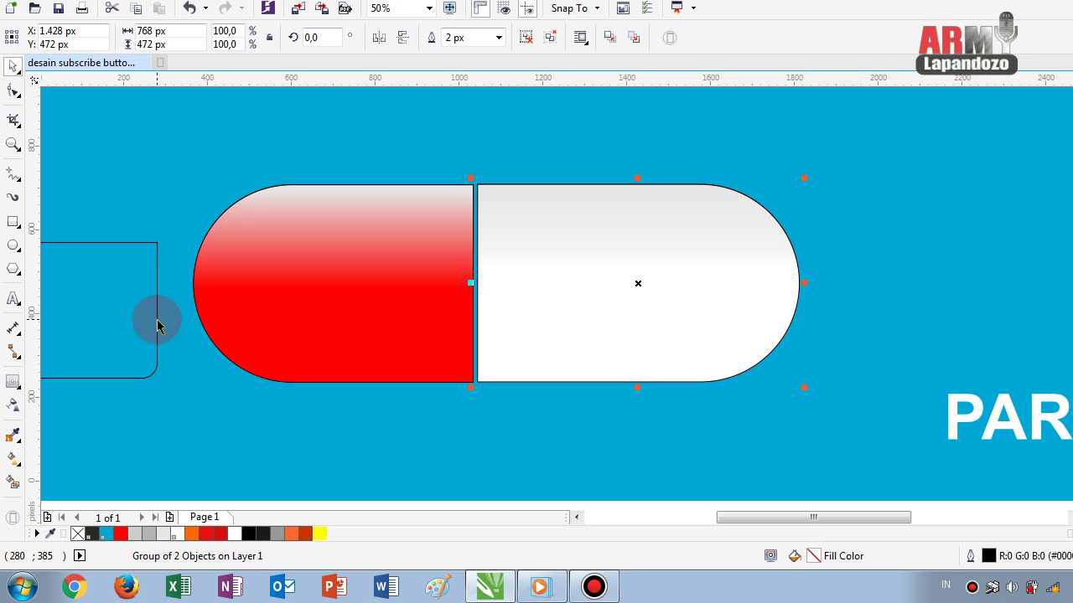
click(158, 325)
mouse_move(158, 320)
mouse_down()
mouse_move(529, 371)
mouse_move(527, 357)
mouse_move(804, 367)
mouse_up()
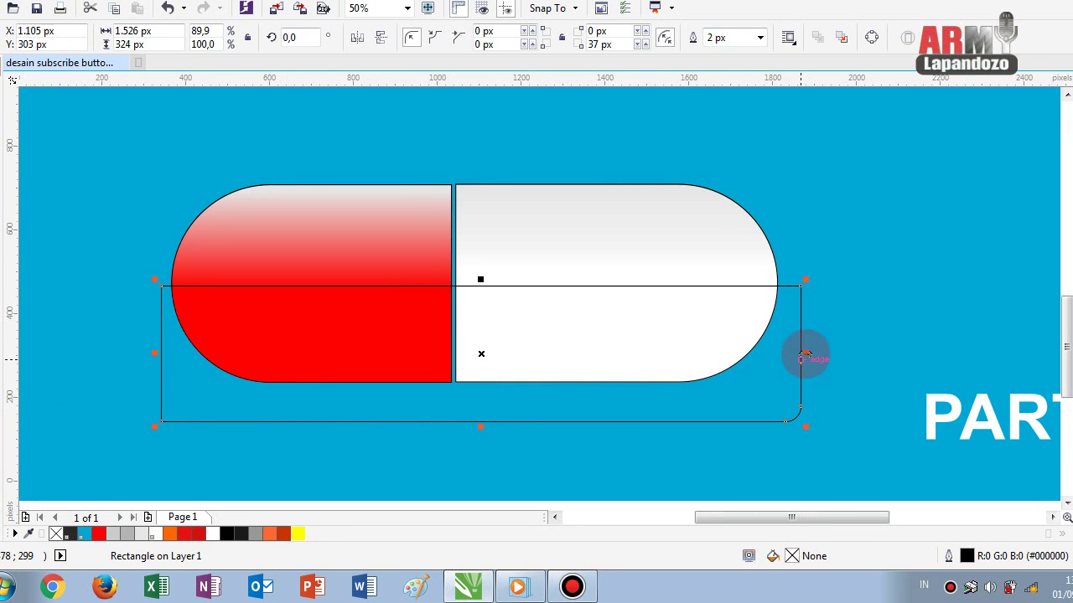
Narrow the rectangle over the red half and intersect them to create the red lower piece
drag(805, 358, 475, 361)
mouse_move(87, 138)
mouse_down()
mouse_move(435, 458)
mouse_move(519, 470)
mouse_up()
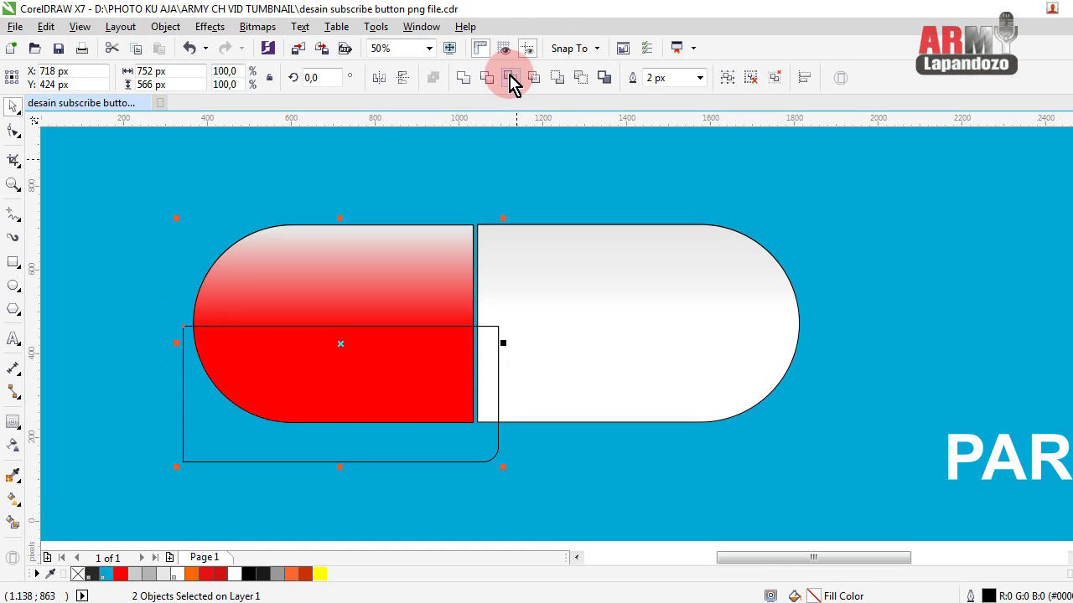
click(511, 78)
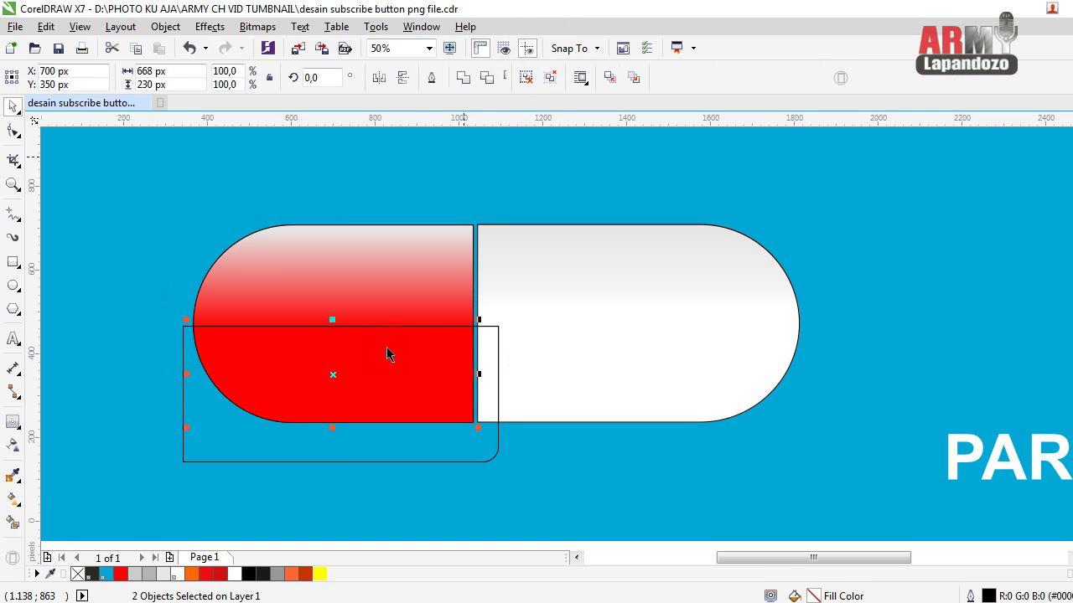
click(384, 348)
click(502, 457)
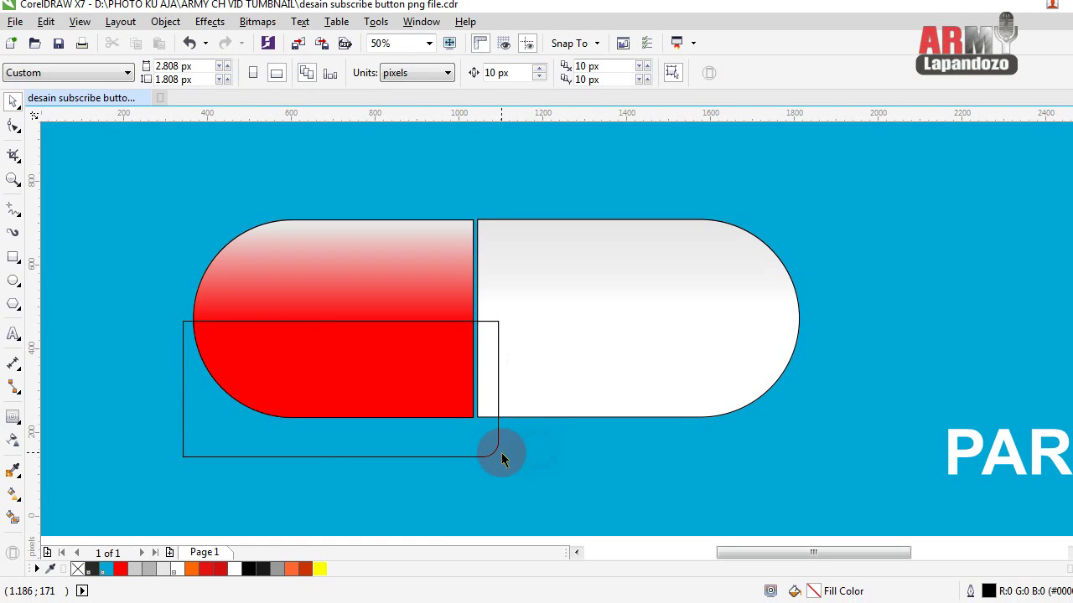
Intersect the rectangle with the white half's lower part, then move the rectangle left of the capsule
click(496, 452)
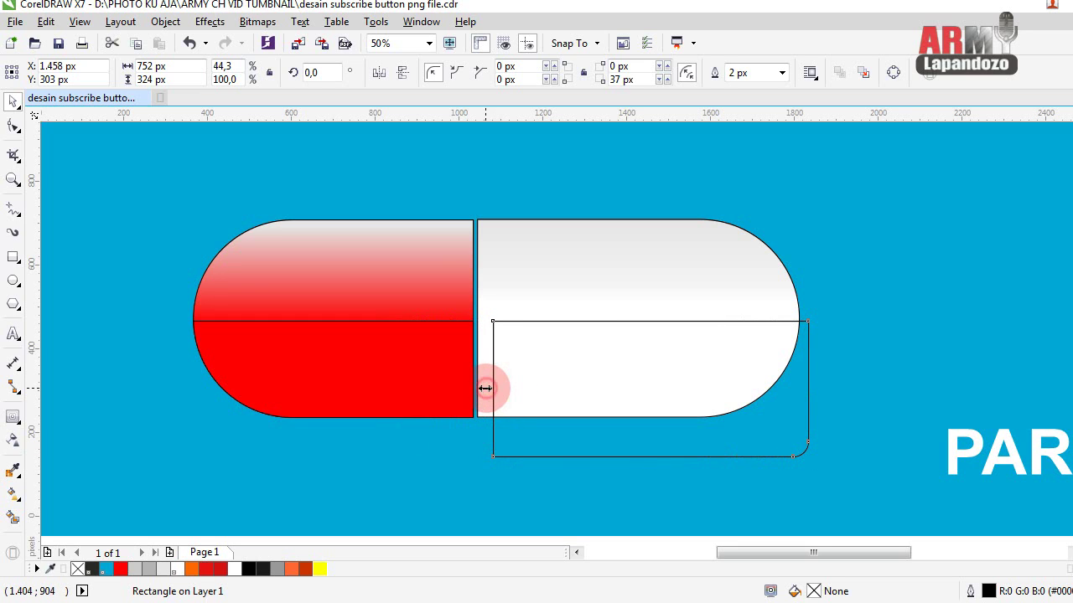
mouse_move(486, 389)
mouse_down()
mouse_move(416, 399)
mouse_move(449, 400)
mouse_up()
drag(391, 186, 818, 505)
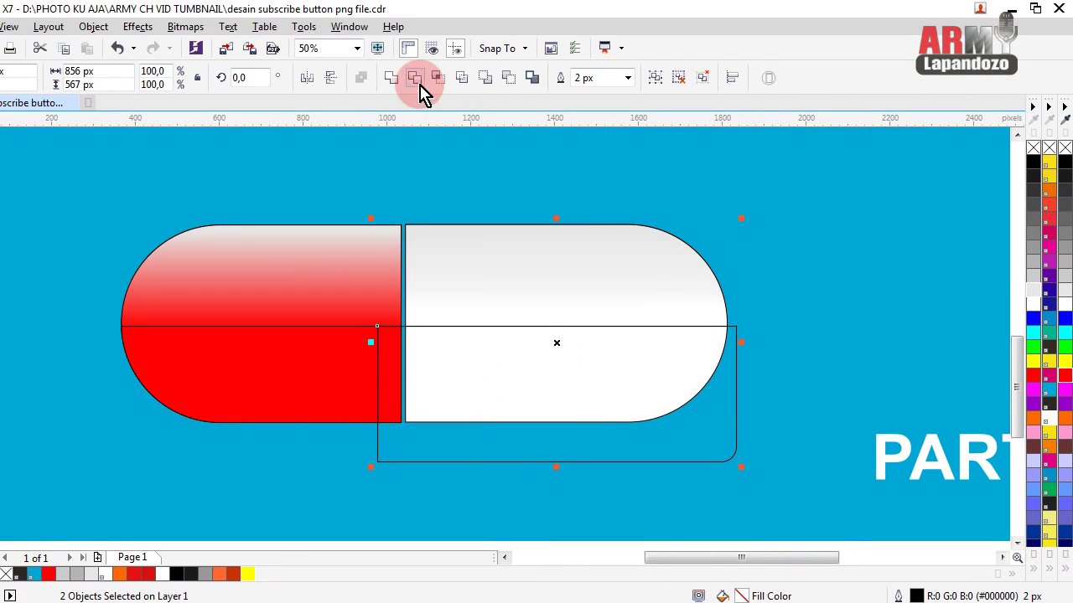
click(439, 78)
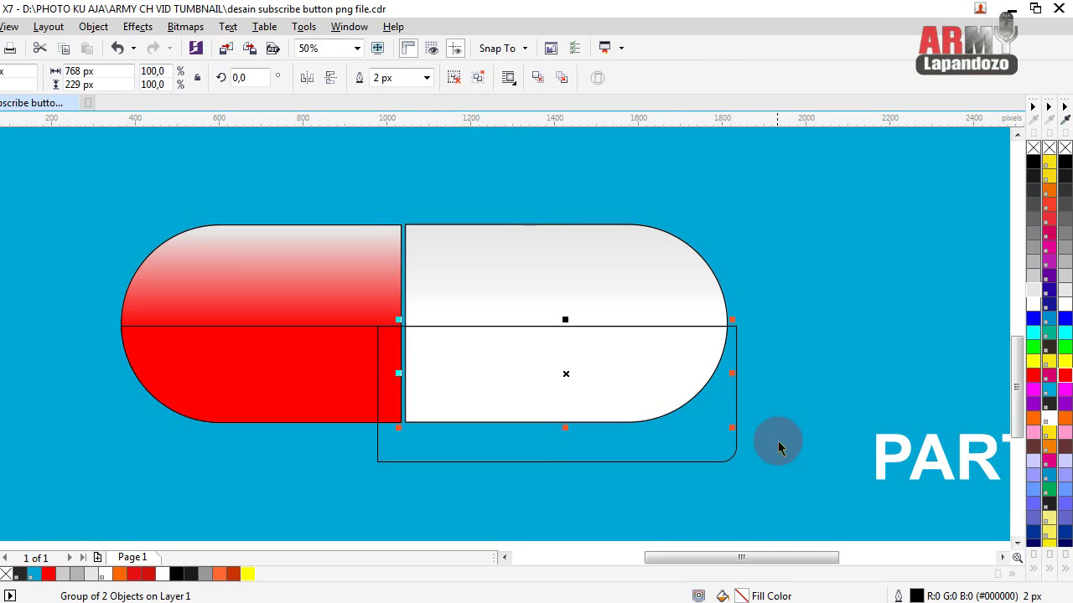
click(734, 450)
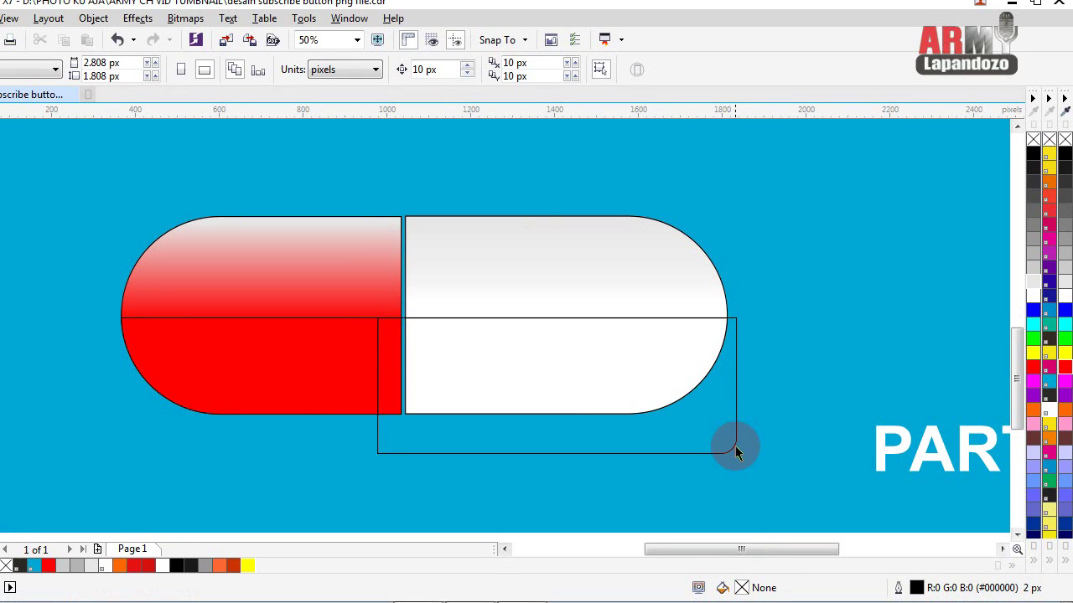
mouse_move(734, 449)
mouse_down()
mouse_move(229, 462)
mouse_move(155, 483)
mouse_up()
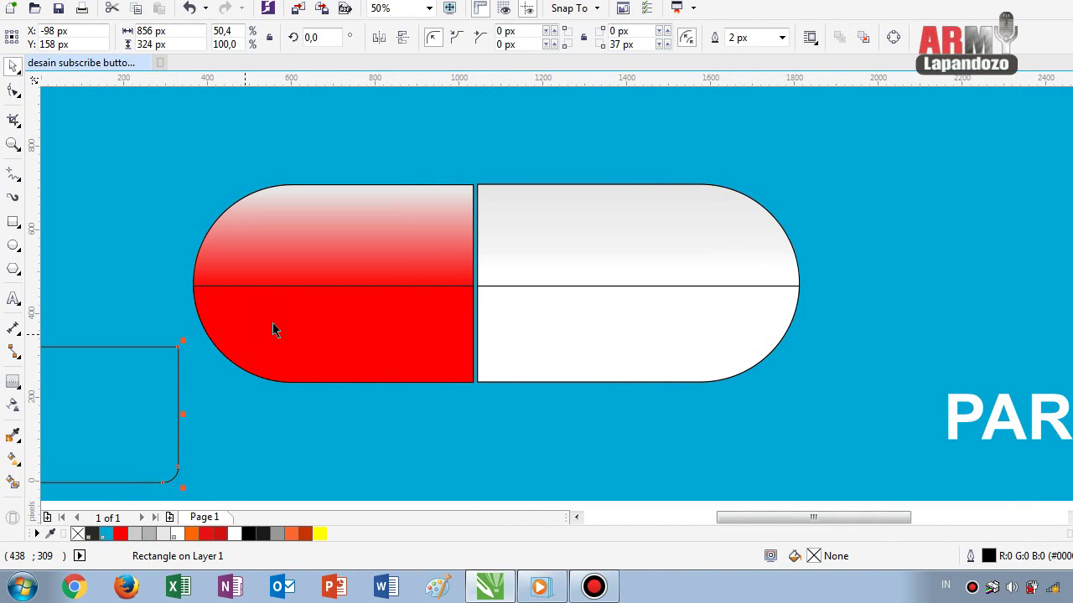
click(299, 280)
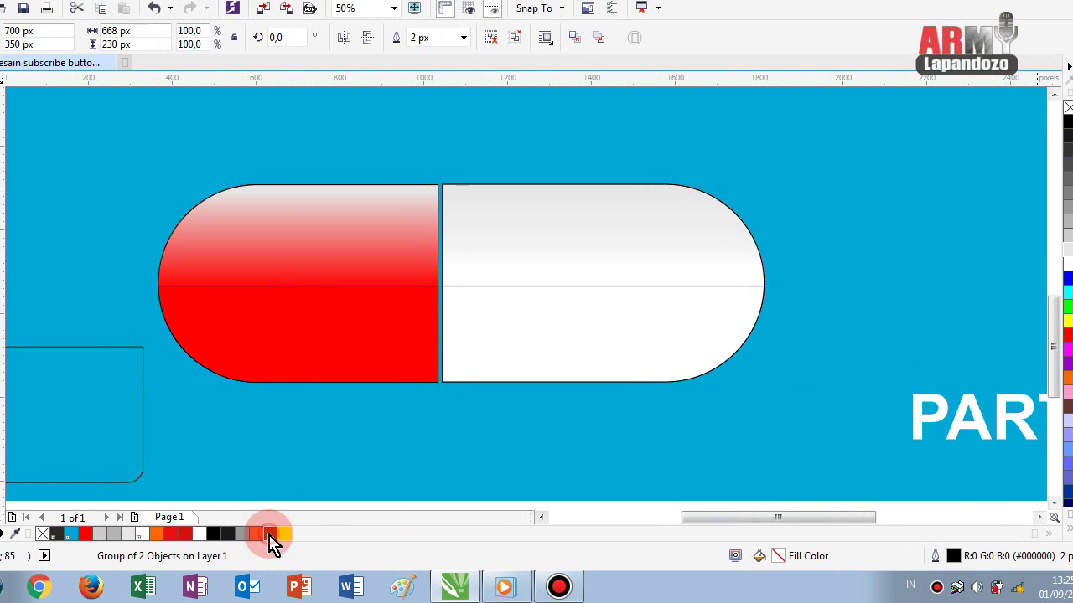
Fill the lower red piece with deeper red #D61111 and the lower white piece with 10% Black
click(269, 534)
click(218, 534)
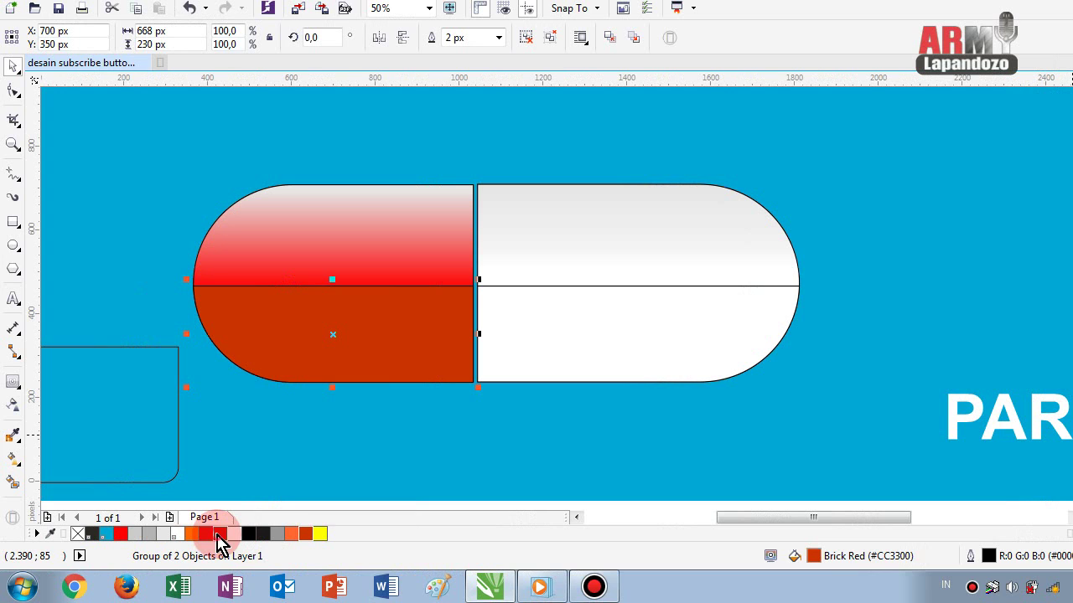
click(610, 322)
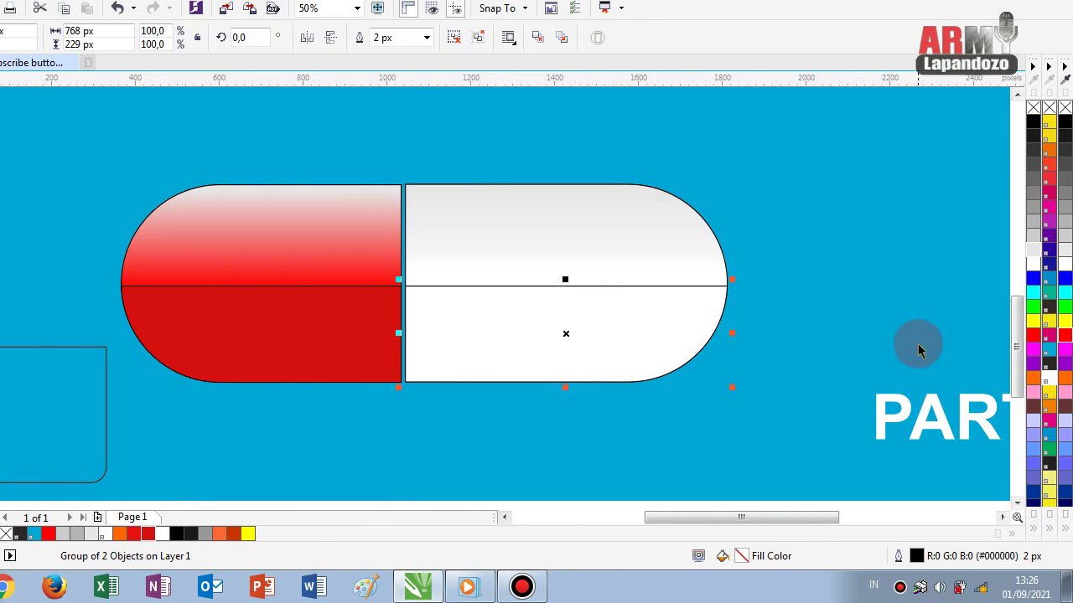
click(1061, 253)
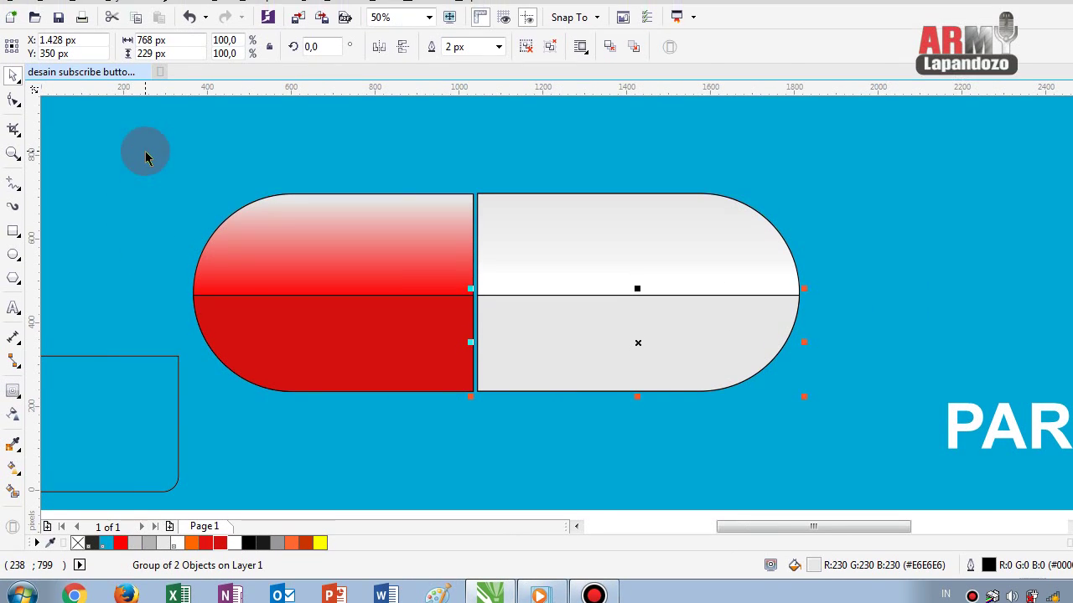
Group the red half's glossy top and solid red pieces into one 668 × 472 px group
mouse_move(145, 143)
mouse_down()
mouse_move(791, 430)
mouse_move(804, 452)
mouse_up()
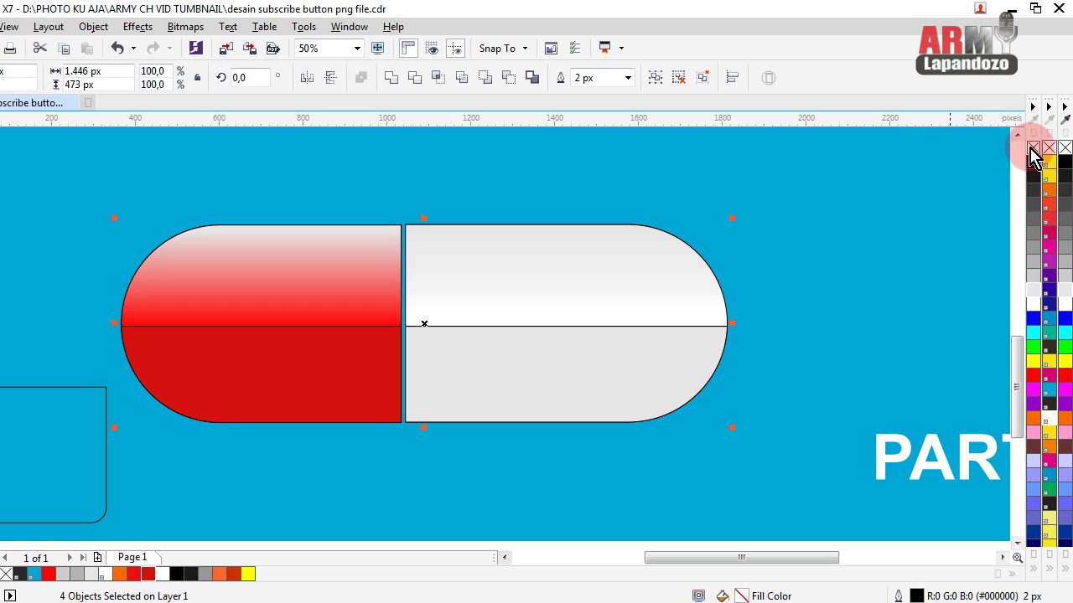
click(874, 282)
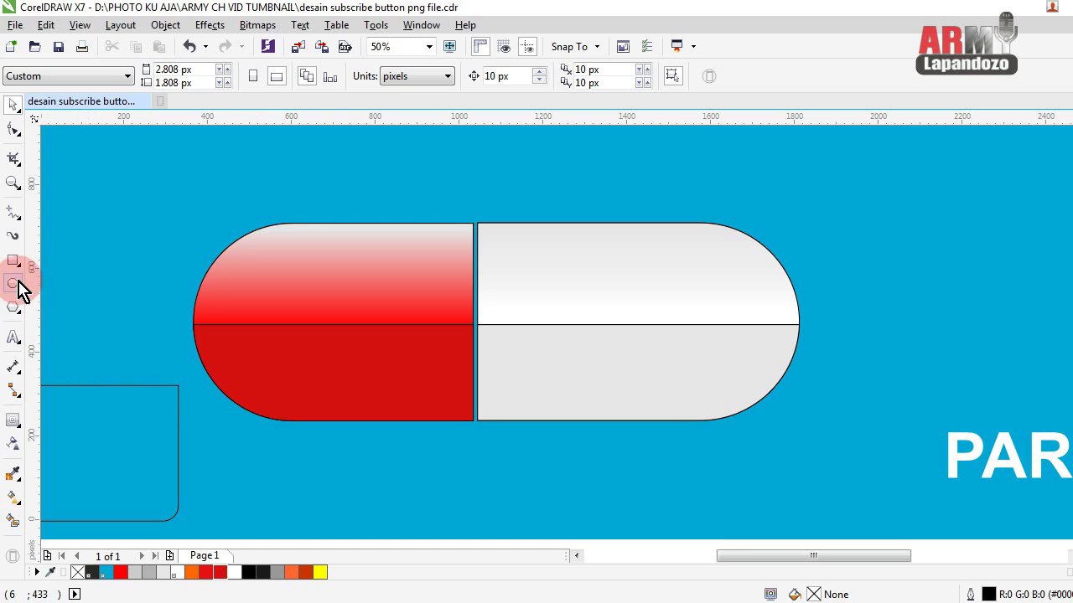
drag(170, 221, 532, 457)
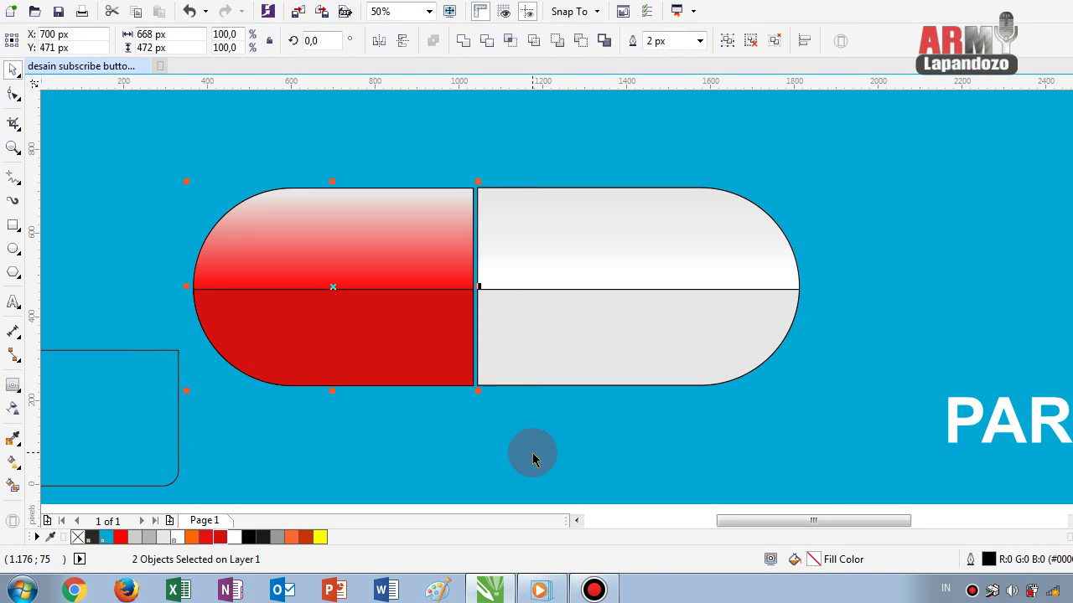
key(ctrl+g)
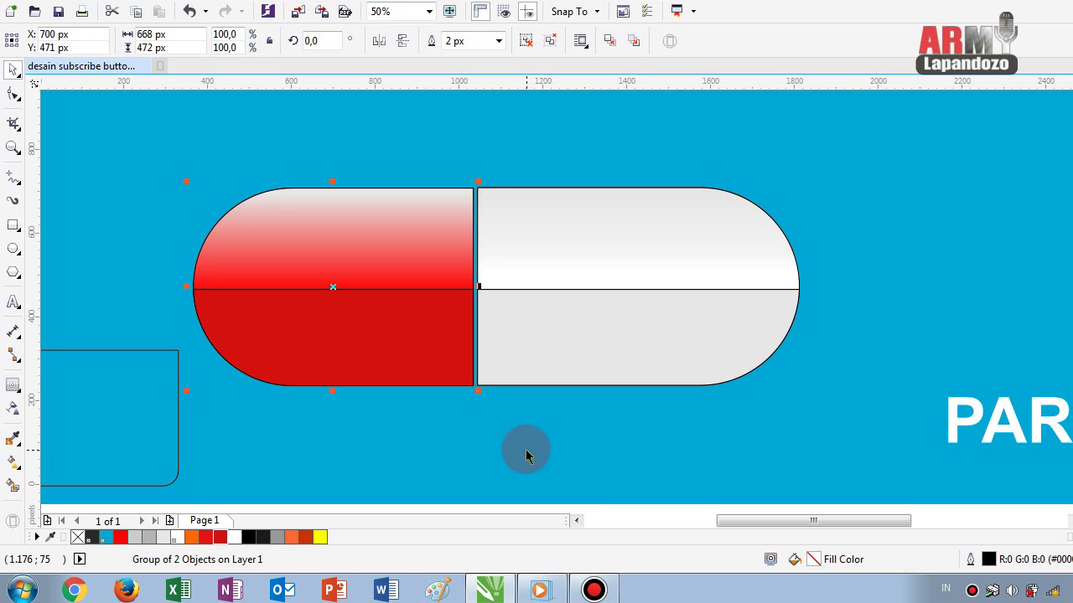
Draw a thin wedge-shaped outline with the Pen tool along the red half's inner seam
click(22, 195)
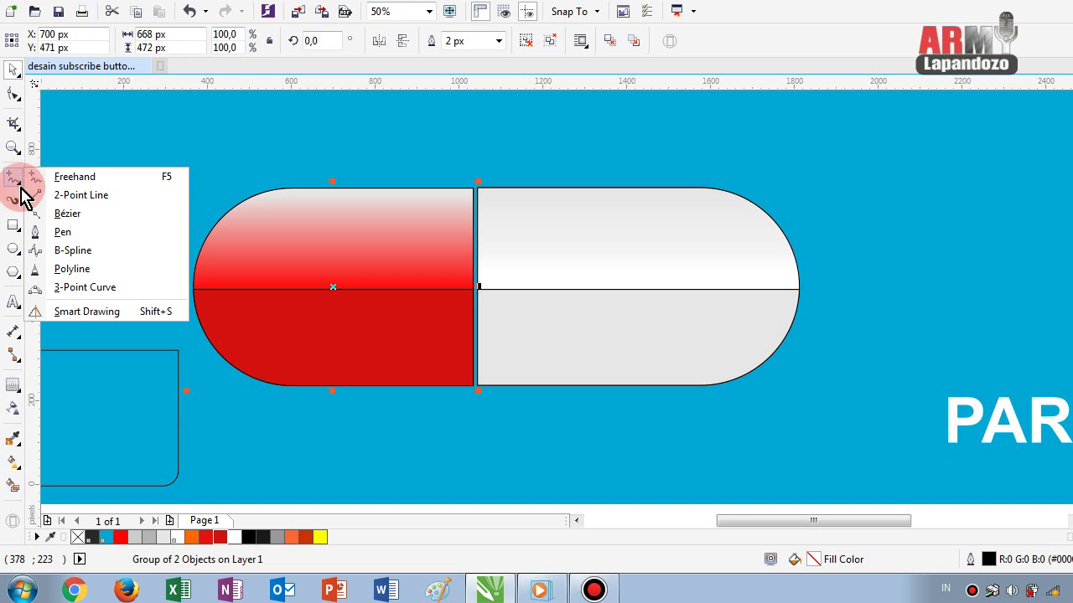
click(71, 232)
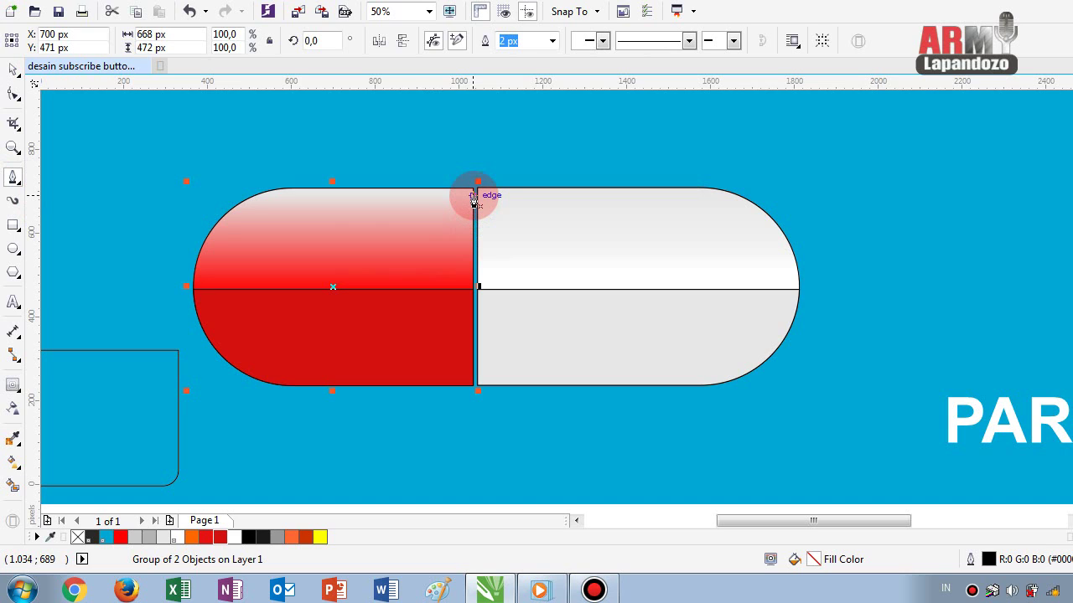
click(473, 194)
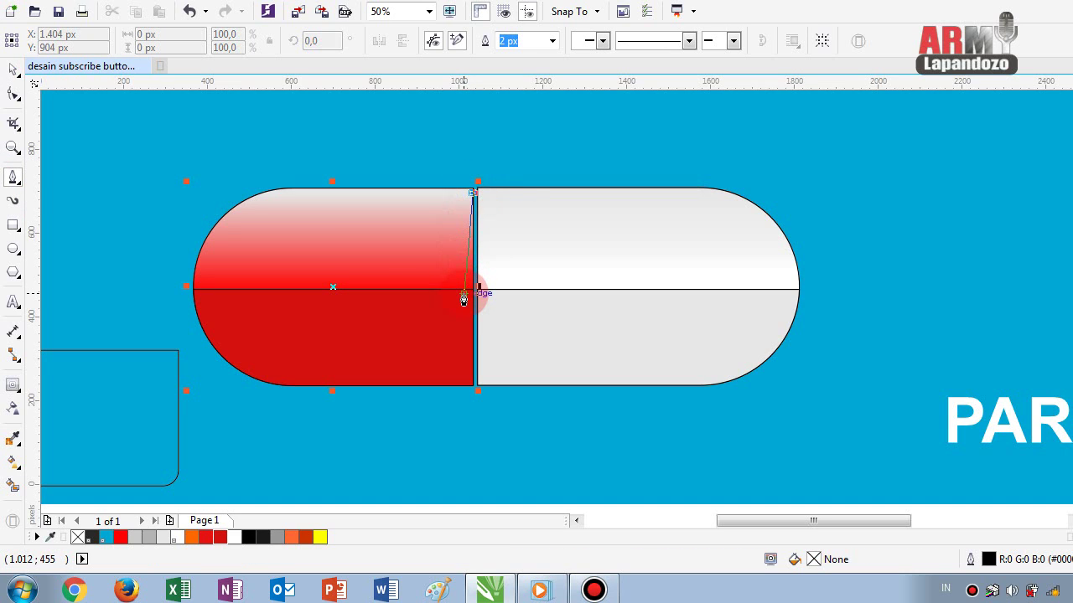
click(463, 299)
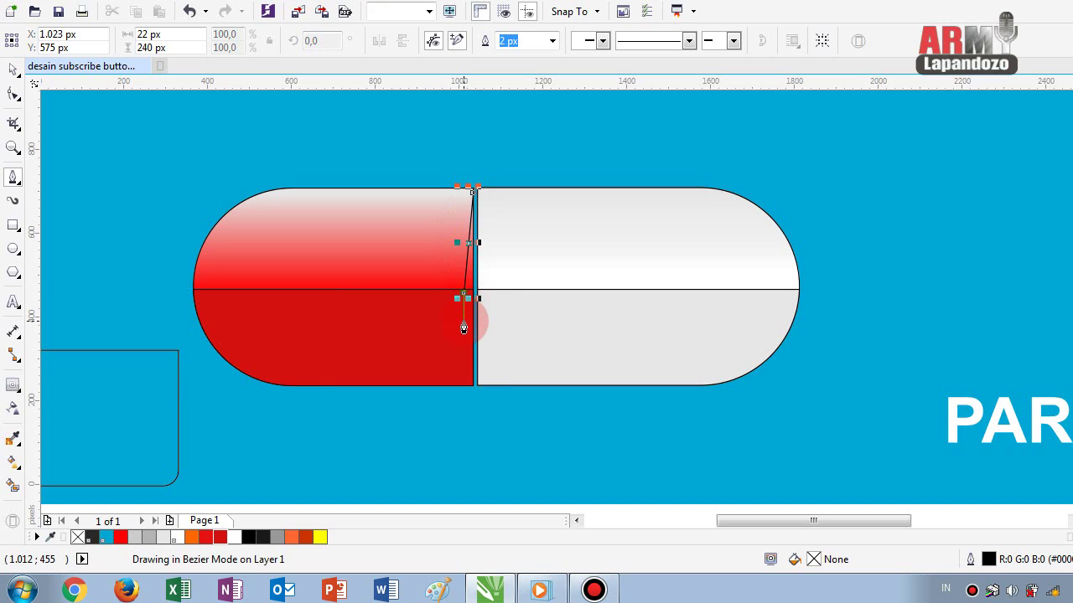
click(473, 388)
click(502, 408)
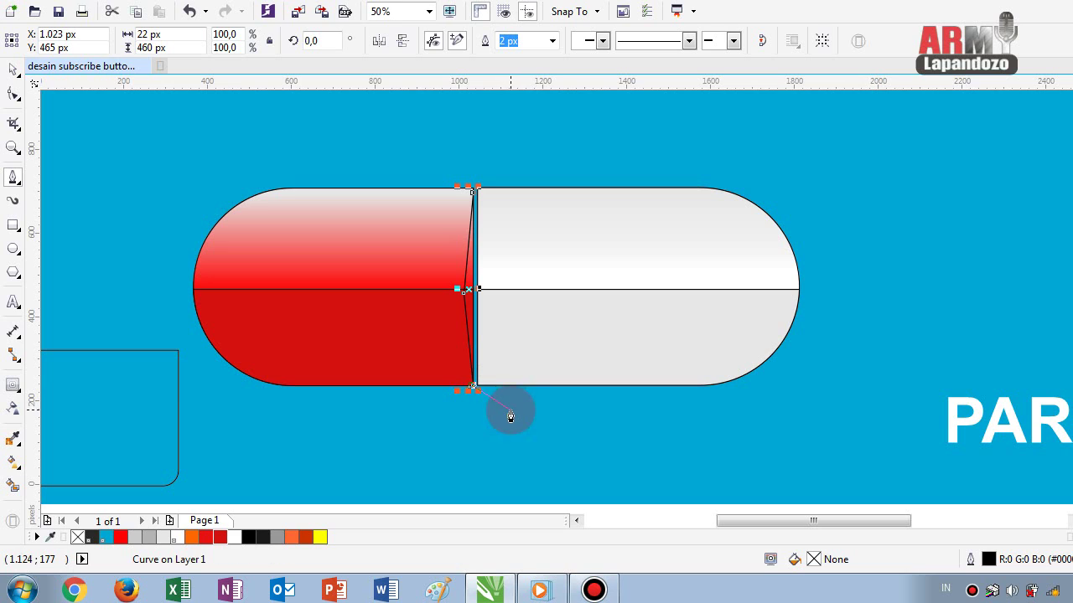
click(503, 161)
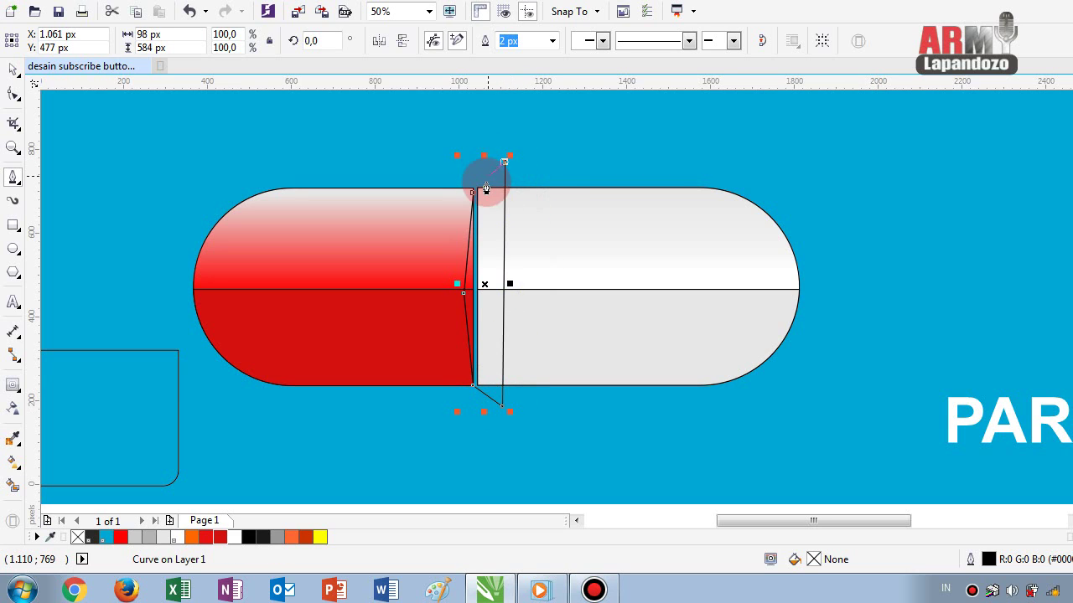
click(473, 199)
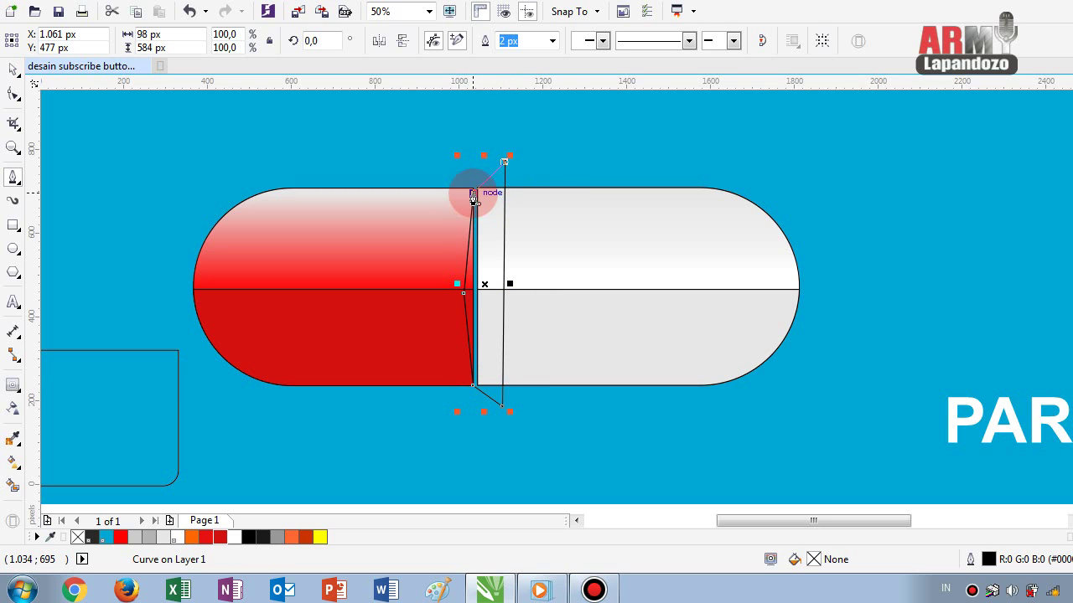
Trim the wedge out of the red half, then delete the leftover wedge
click(11, 107)
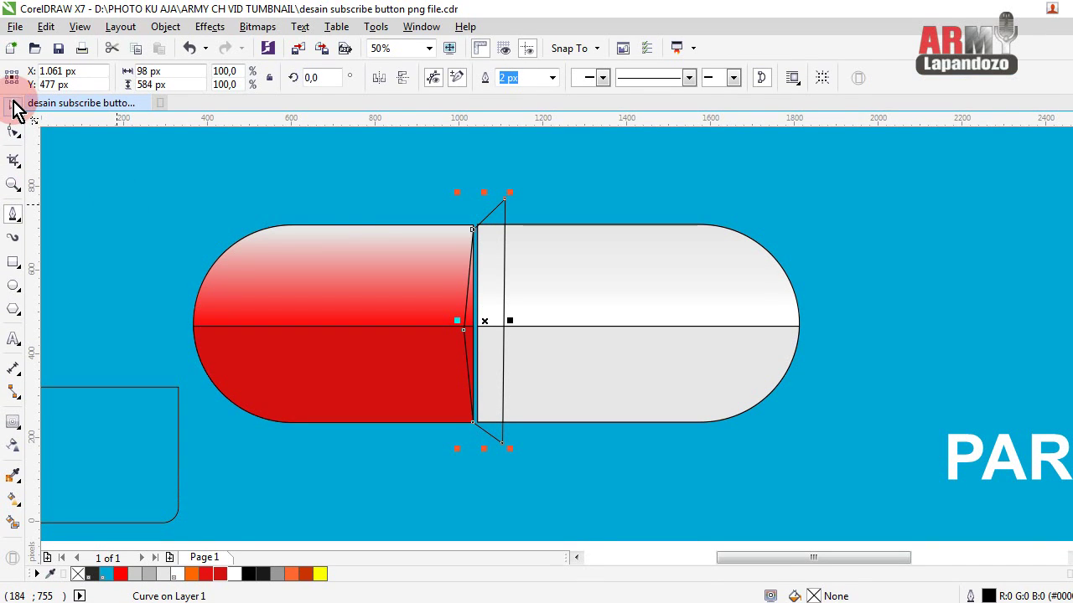
click(12, 107)
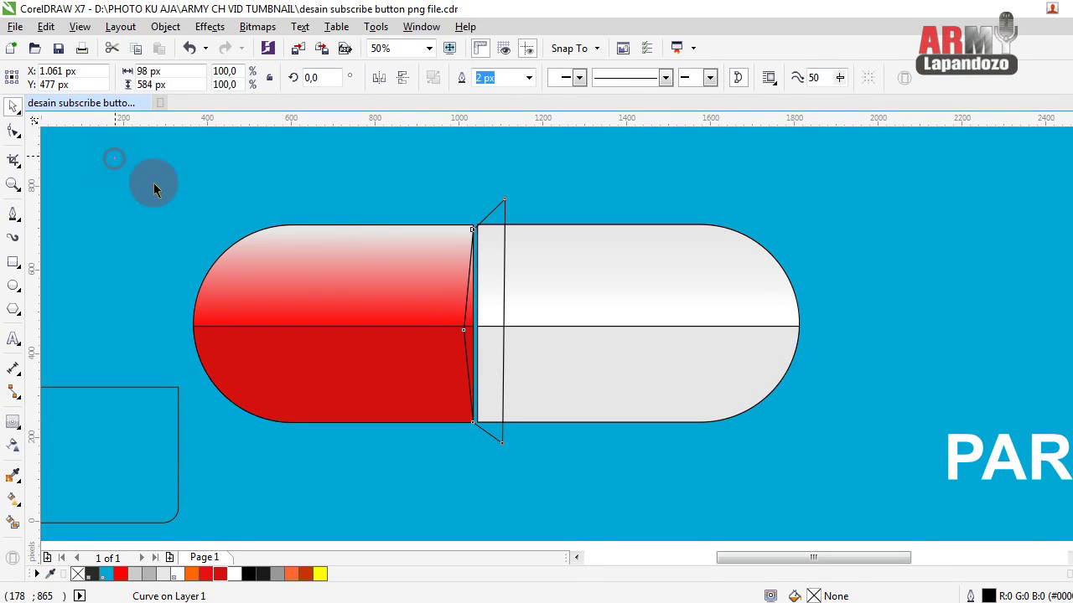
drag(154, 183, 549, 516)
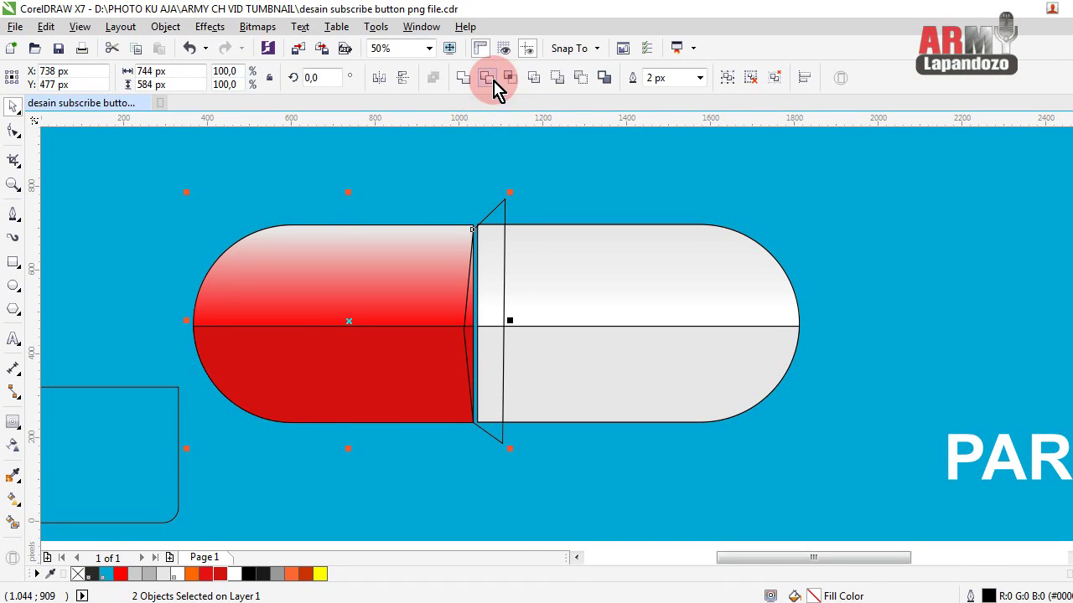
click(491, 79)
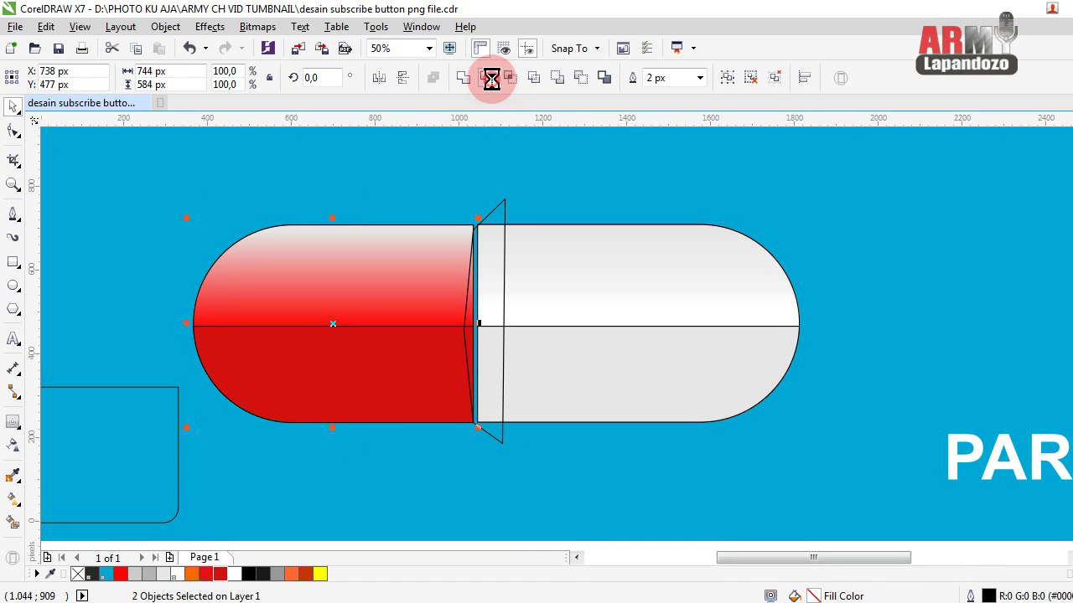
click(478, 160)
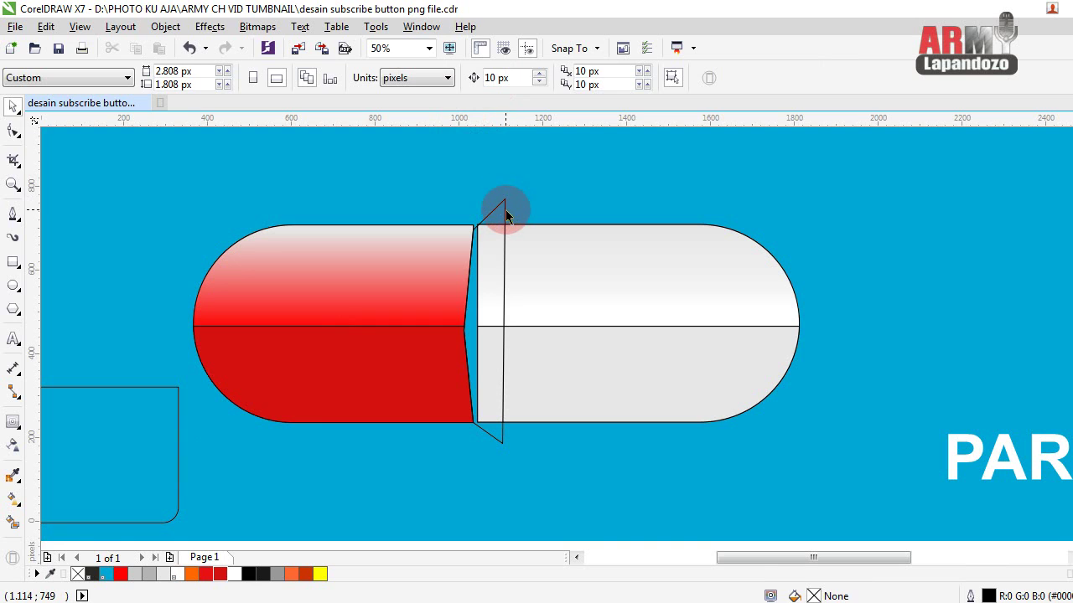
click(504, 205)
key(Delete)
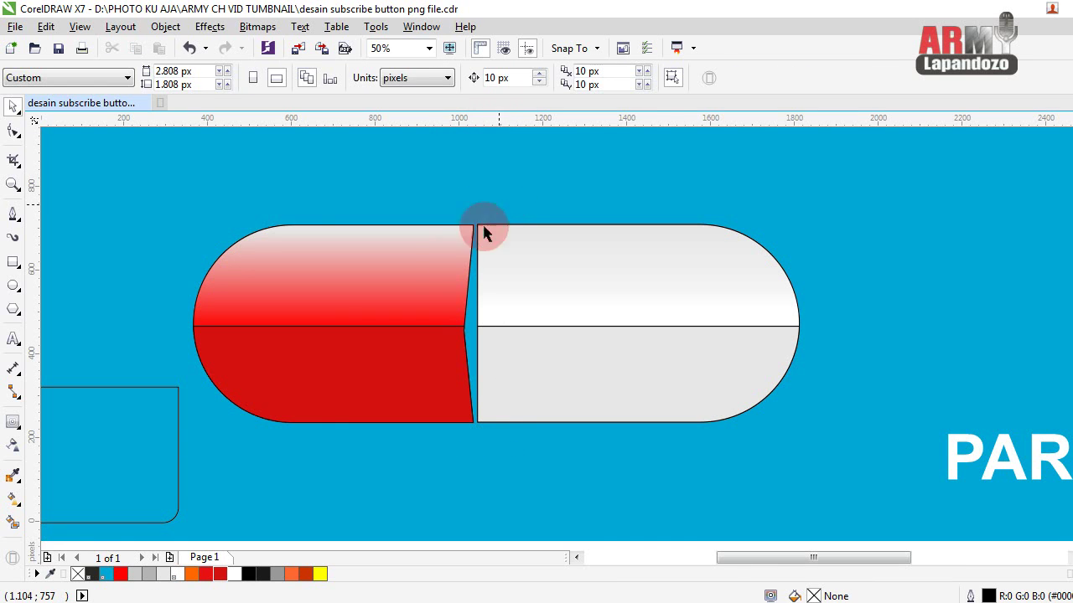
click(389, 267)
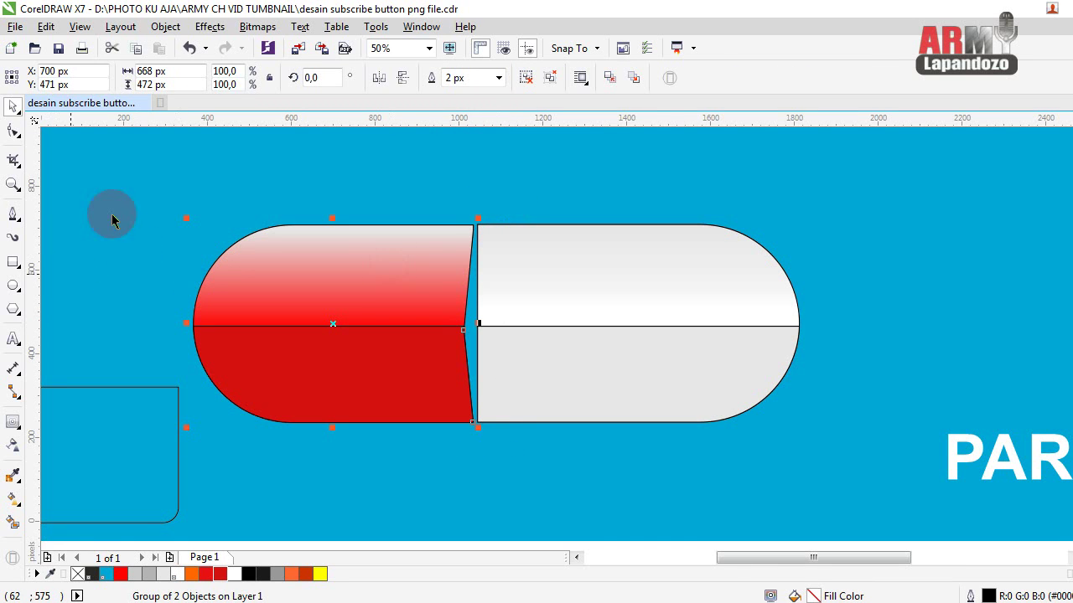
Apply a soft dark Multiply drop shadow to the red capsule half
drag(135, 183, 501, 475)
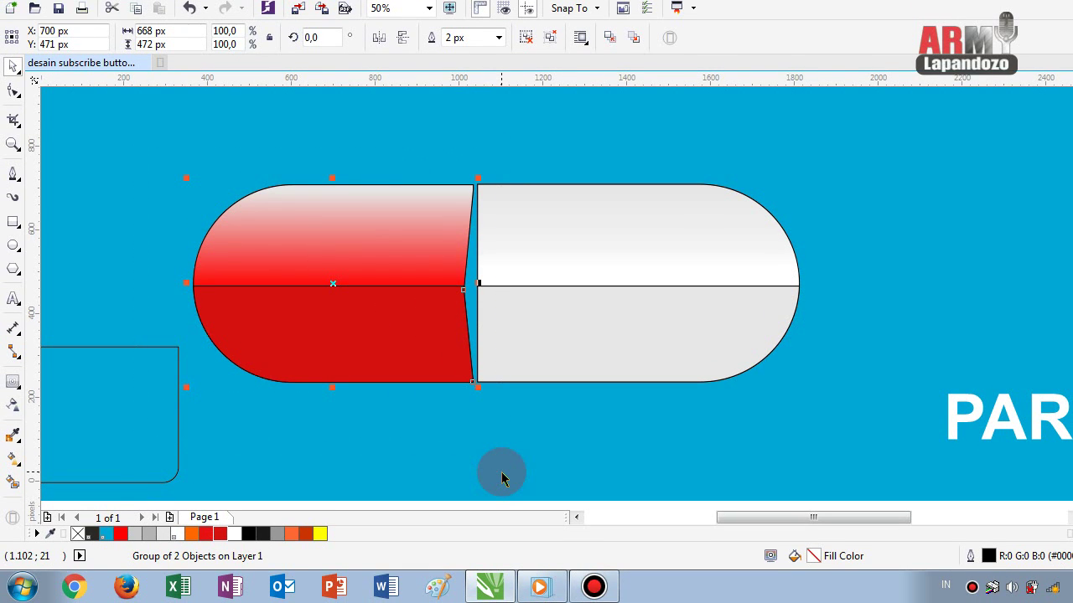
click(13, 408)
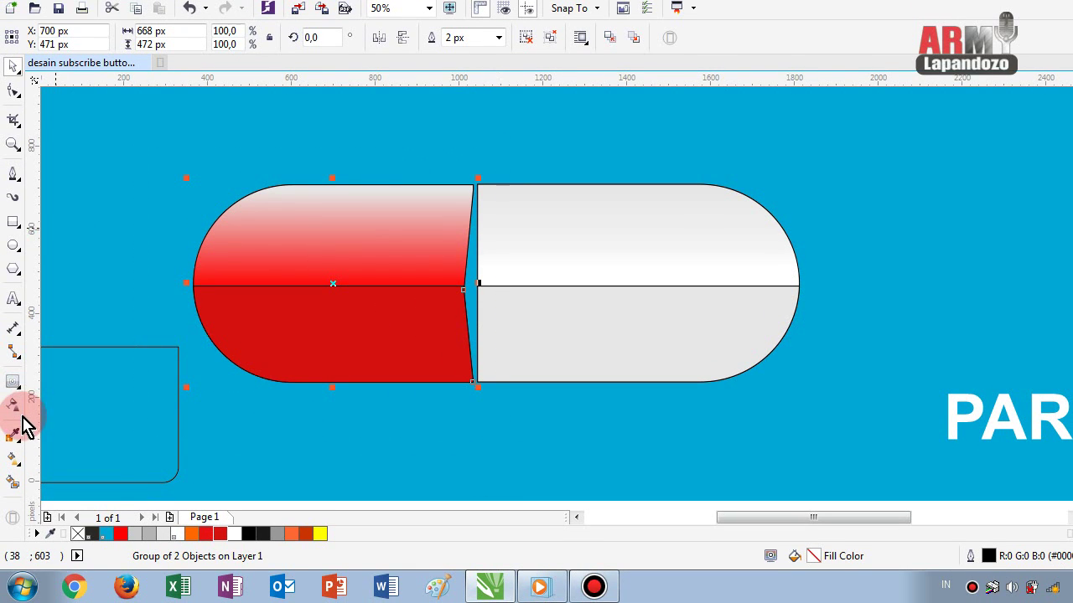
click(18, 386)
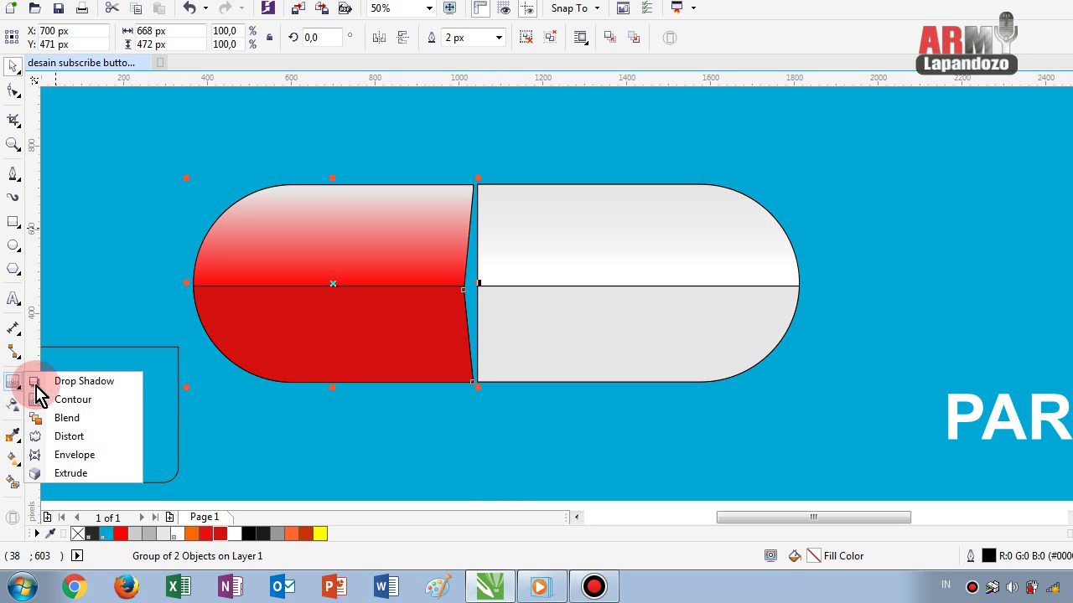
click(79, 382)
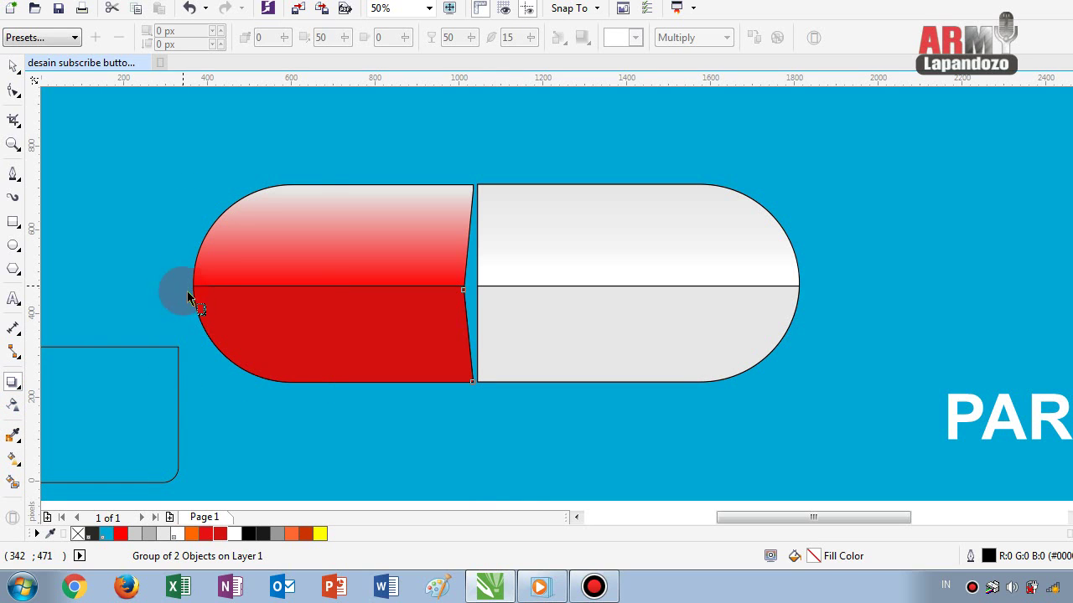
drag(191, 285, 455, 287)
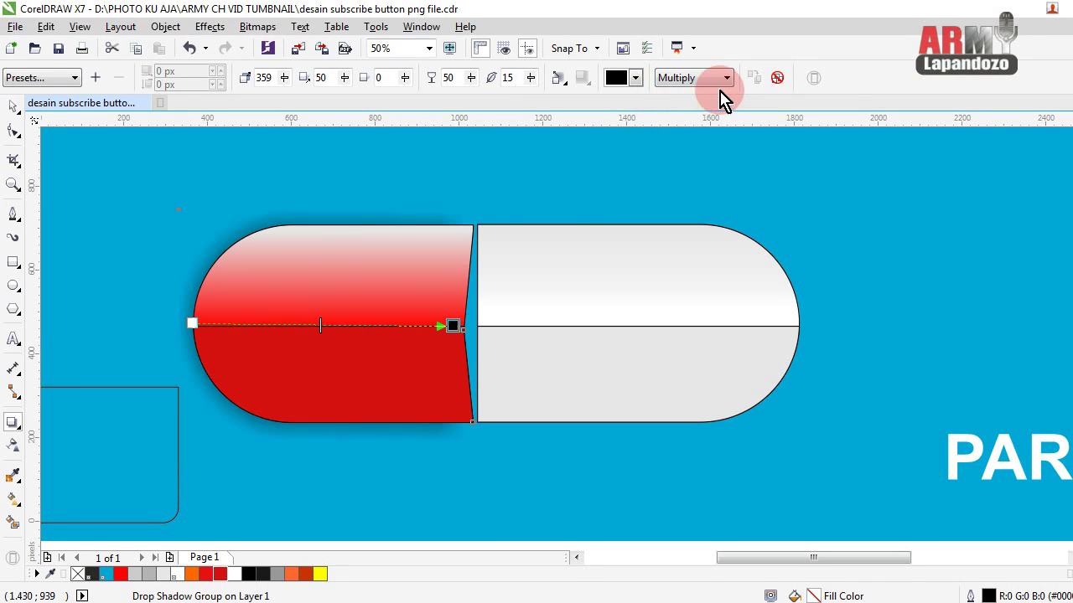
click(12, 106)
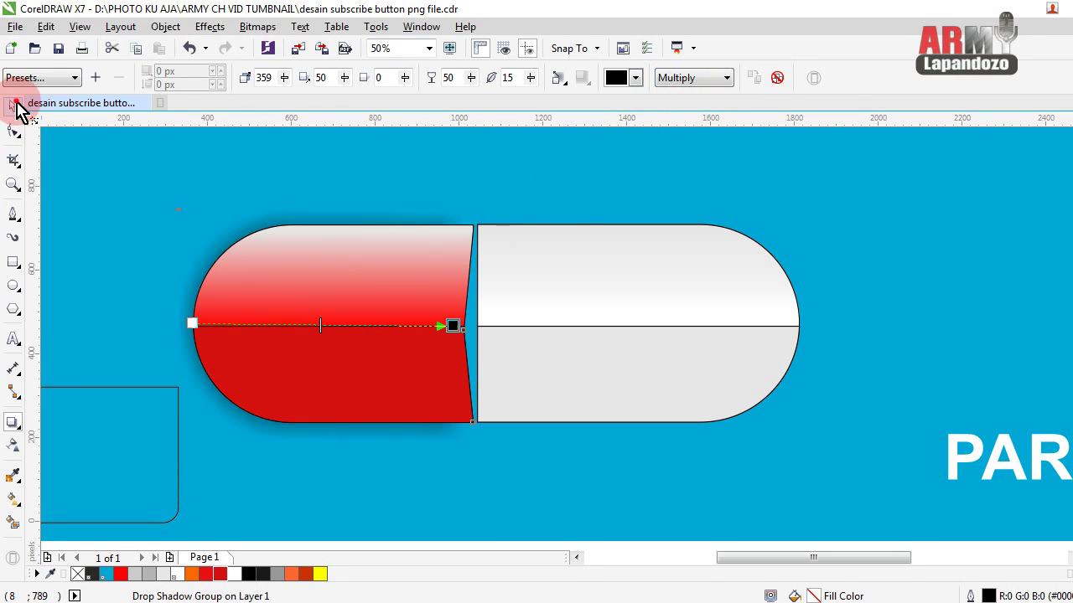
Break the drop shadow apart from the red half into its own object
click(120, 223)
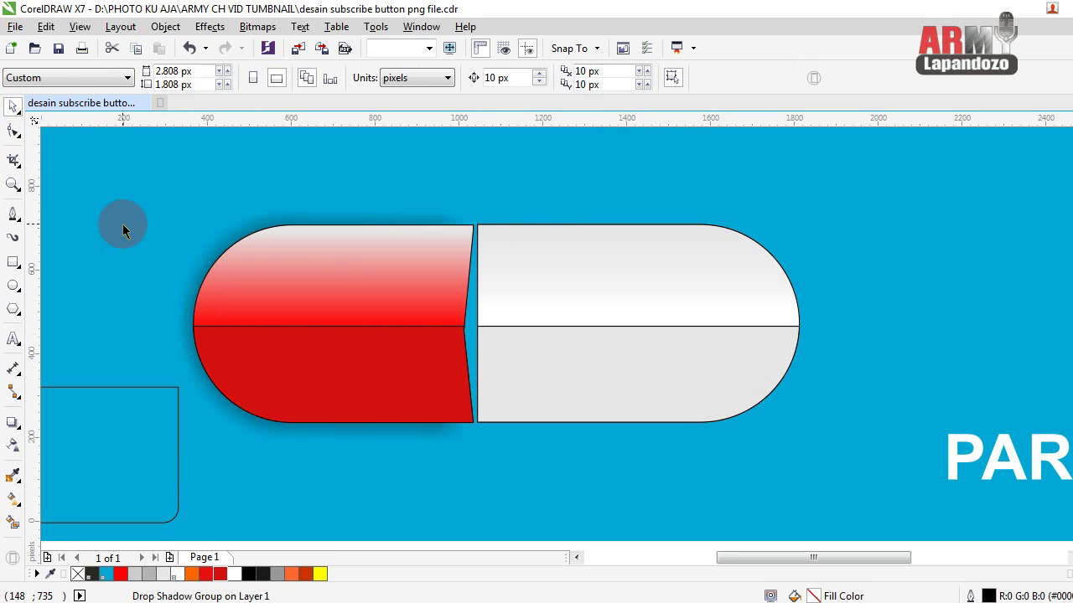
click(225, 241)
right_click(227, 239)
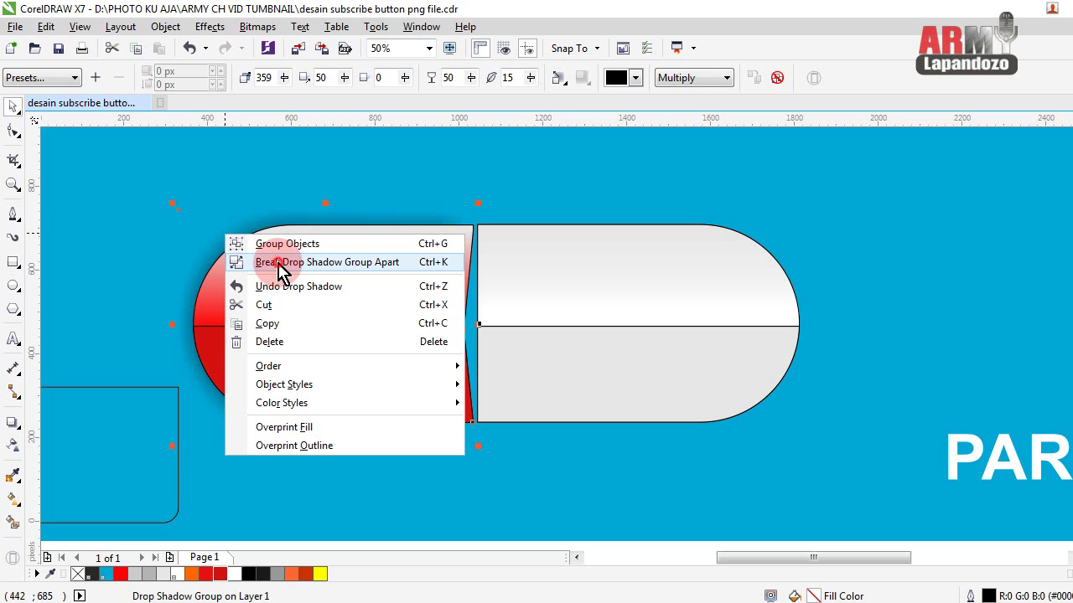
click(278, 265)
click(123, 234)
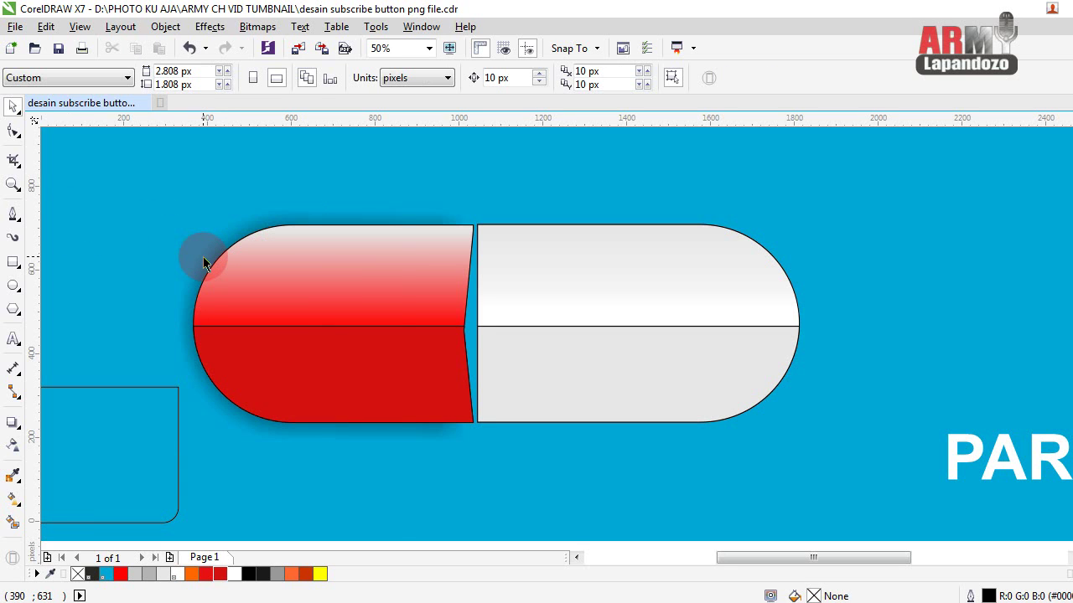
Convert the separated shadow to curves and nudge it slightly right
click(203, 262)
right_click(203, 262)
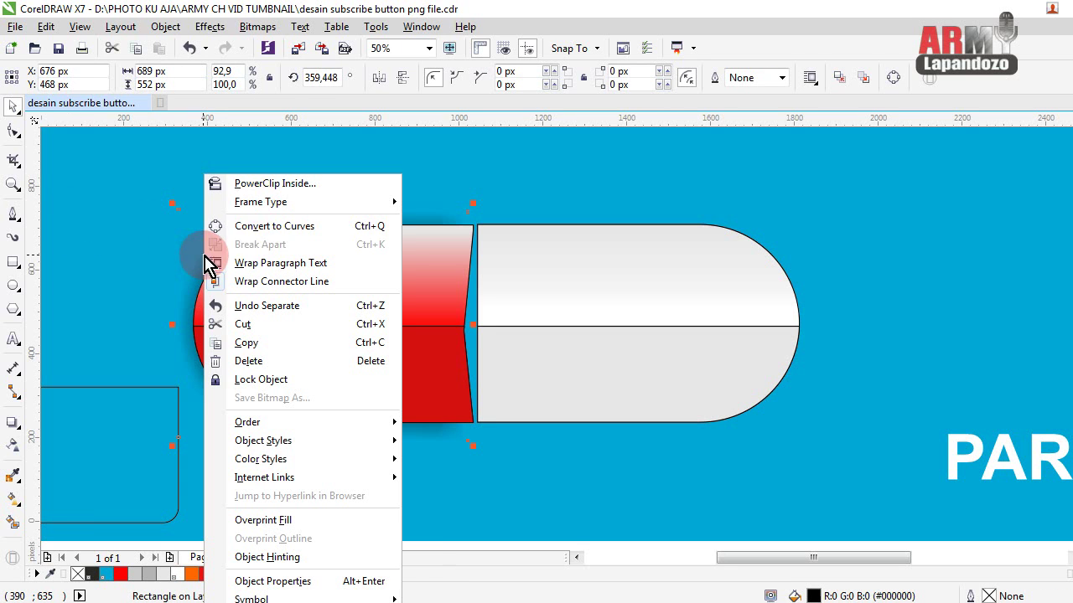
click(266, 235)
key(Right)
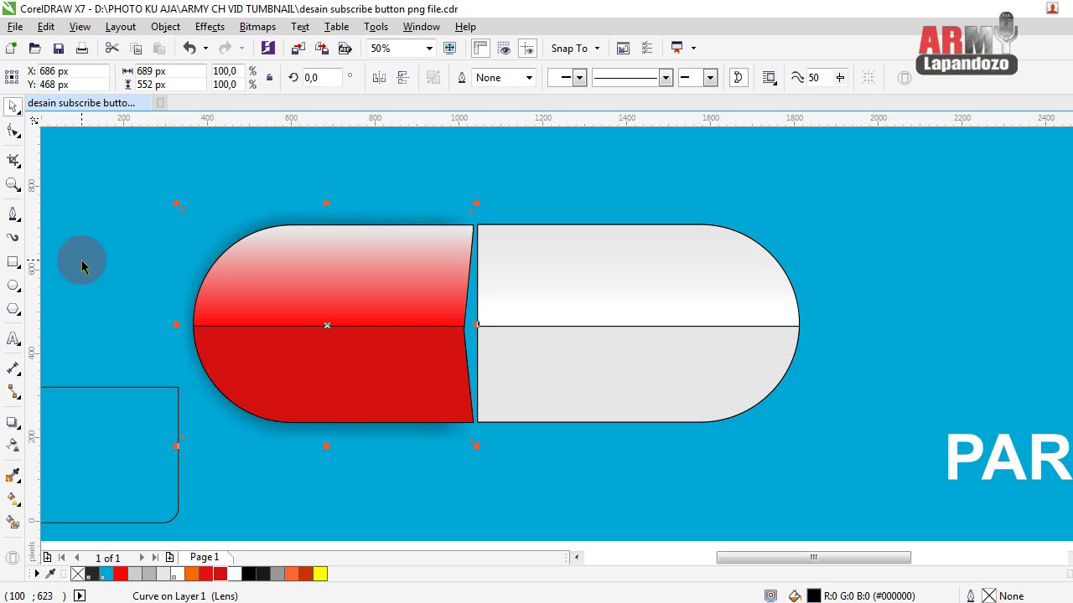
key(Right)
key(Right)
key(Right)
key(Right)
key(Right)
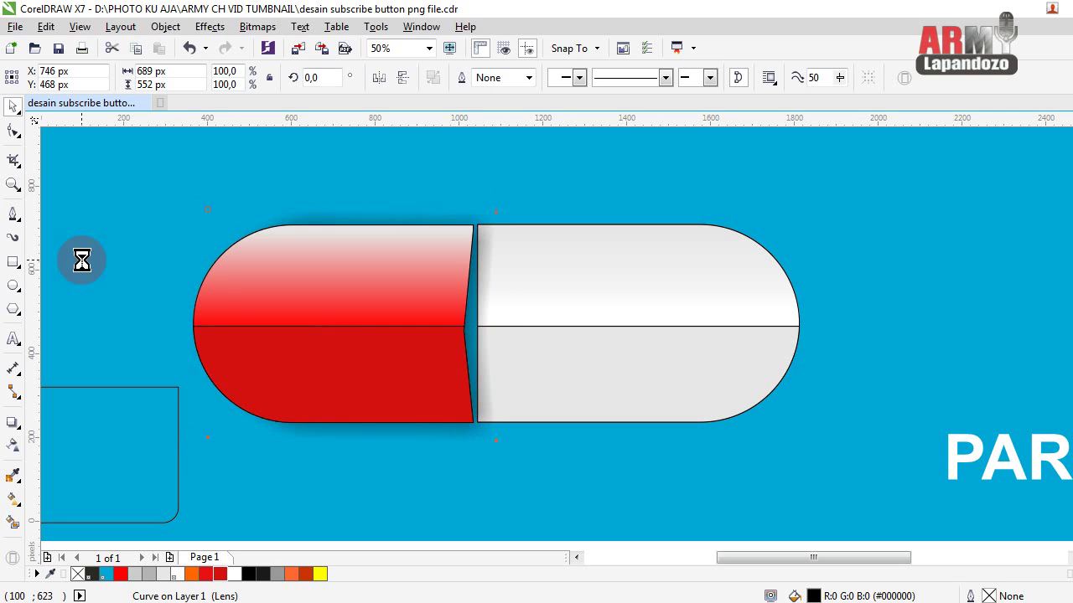
key(Left)
key(Left)
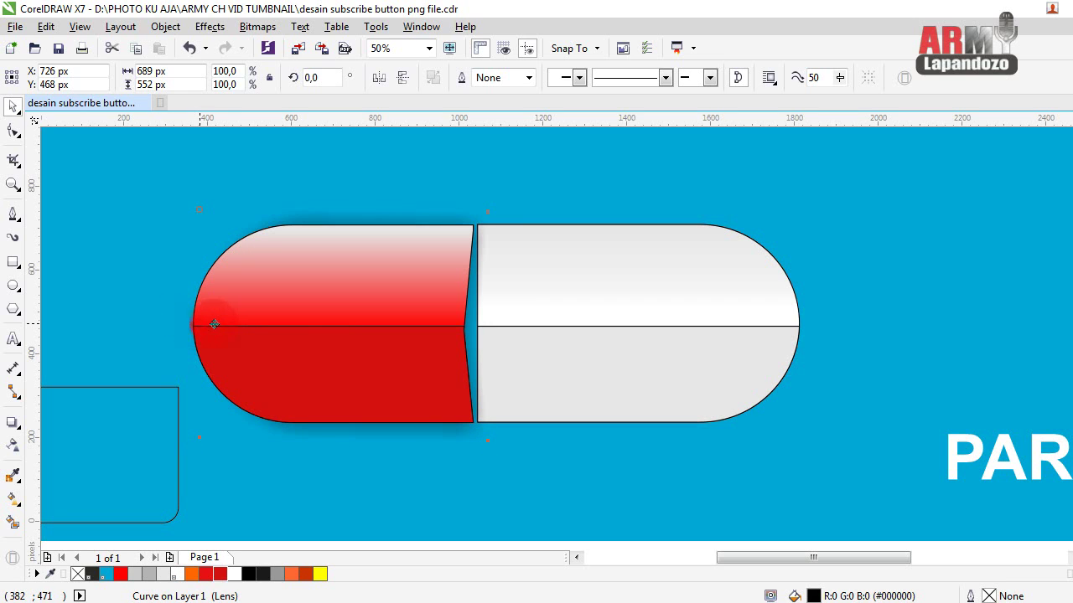
Move the shadow onto the seam and squash it to 689 × 472 px (85.5% height)
drag(196, 324, 222, 327)
key(Left)
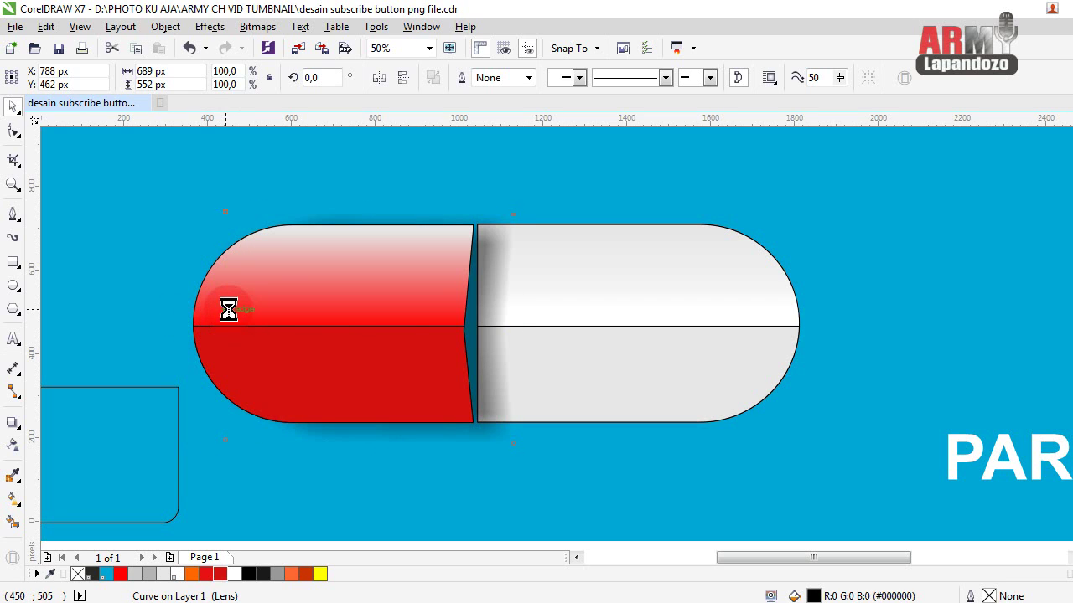
key(Left)
key(Left)
key(Left)
key(Left)
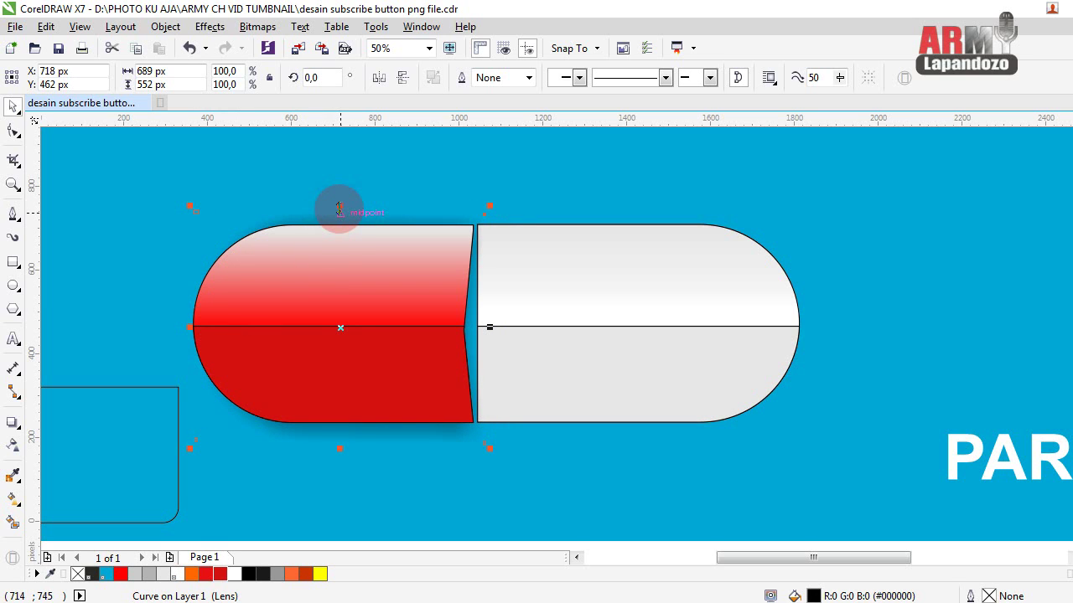
drag(338, 208, 340, 220)
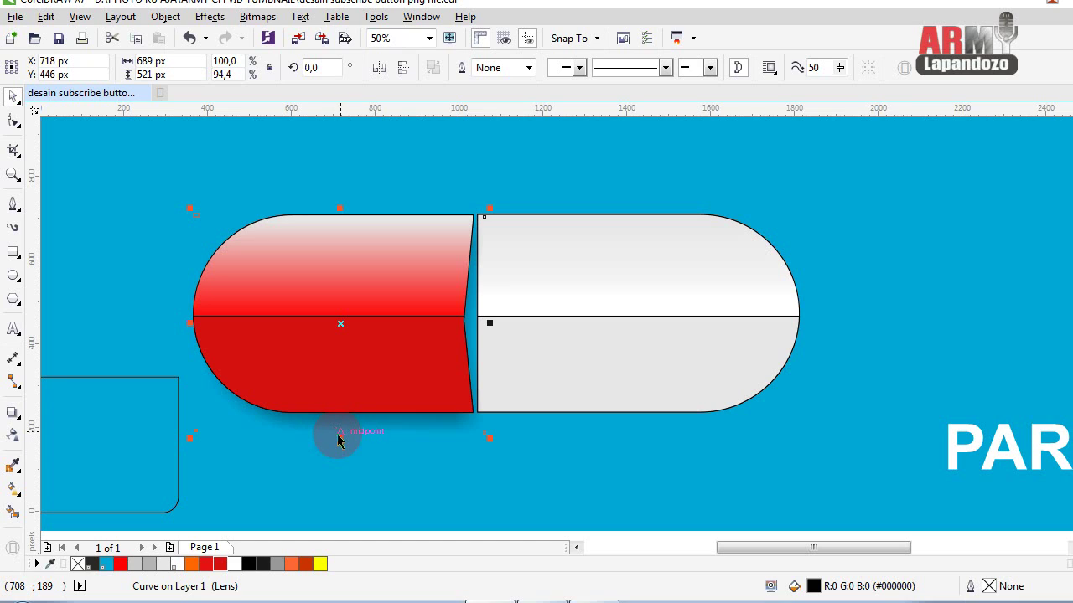
drag(339, 435, 350, 415)
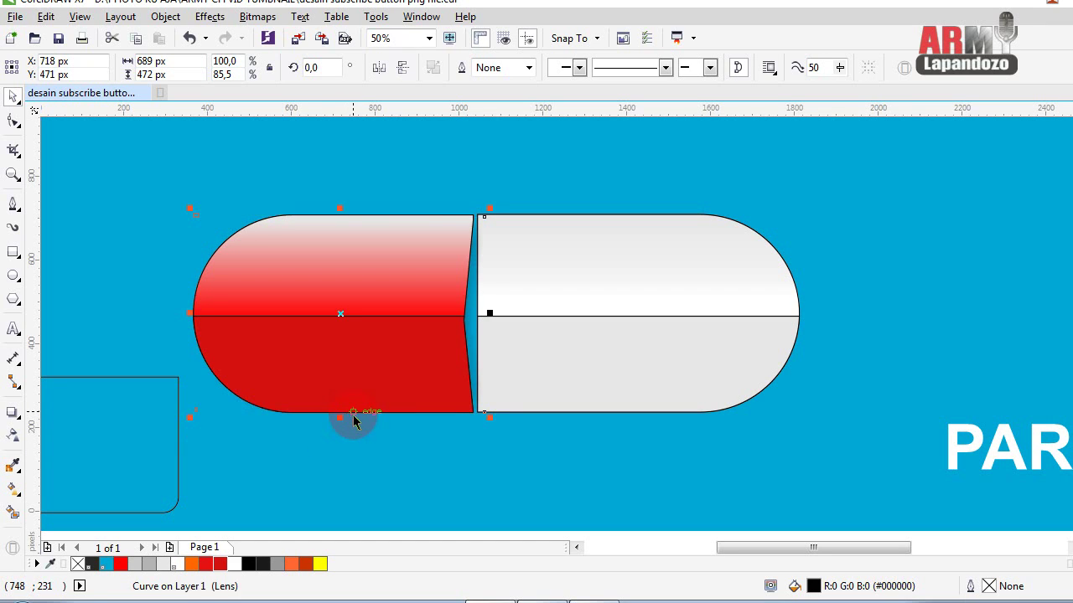
key(Left)
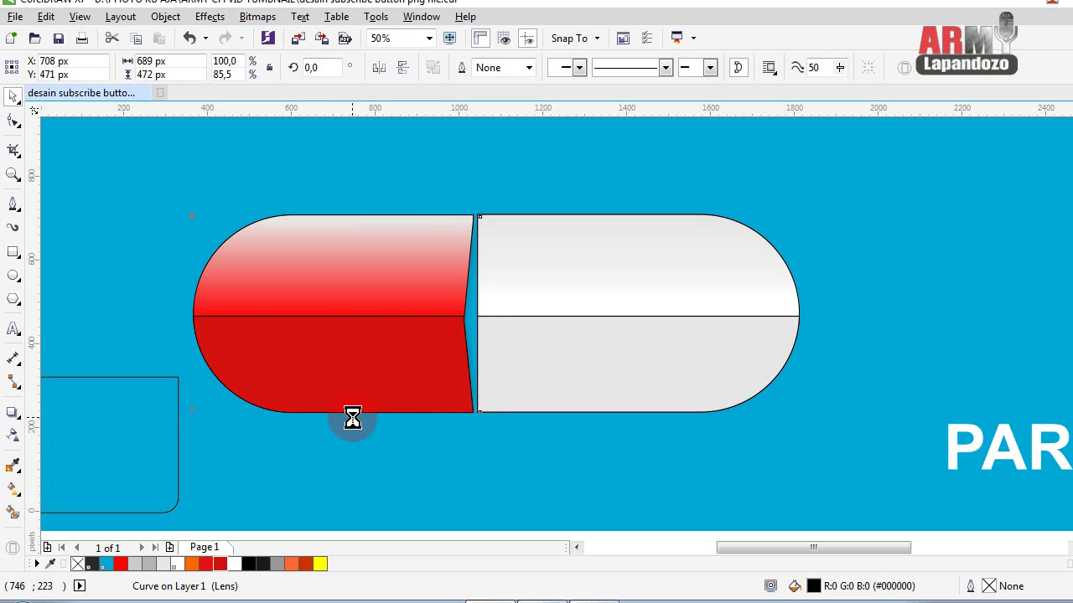
key(Right)
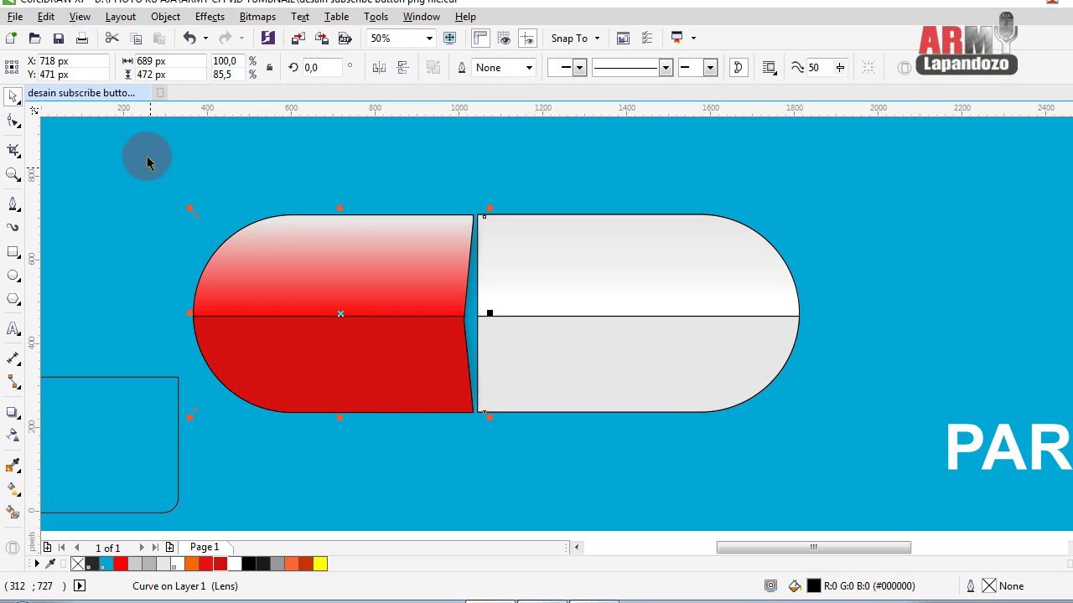
drag(146, 160, 550, 473)
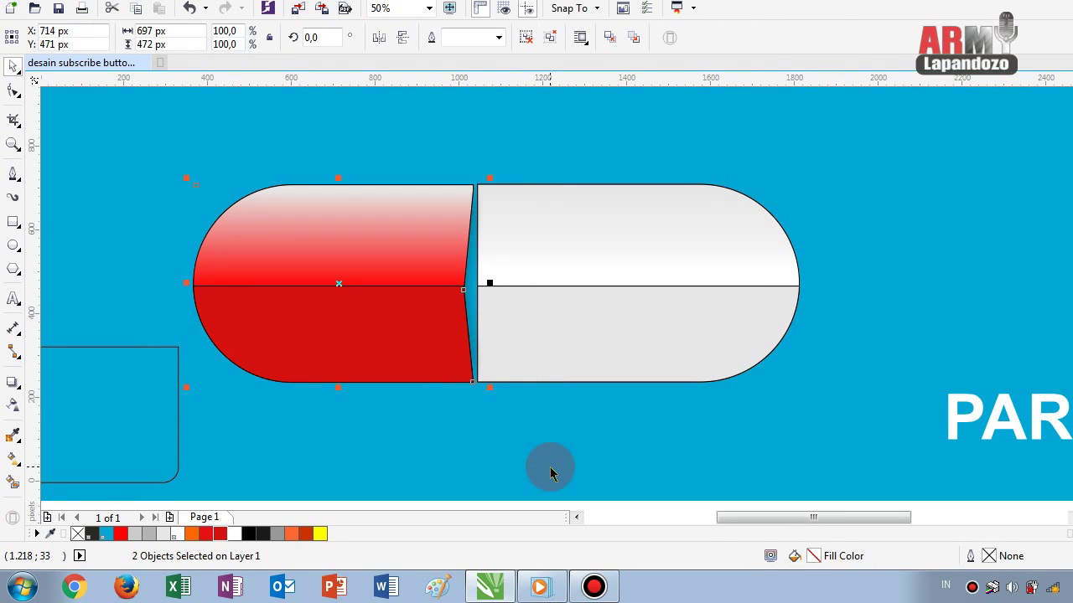
Group the red half with its shadow, strip both halves' outlines, and nudge red right
key(ctrl+g)
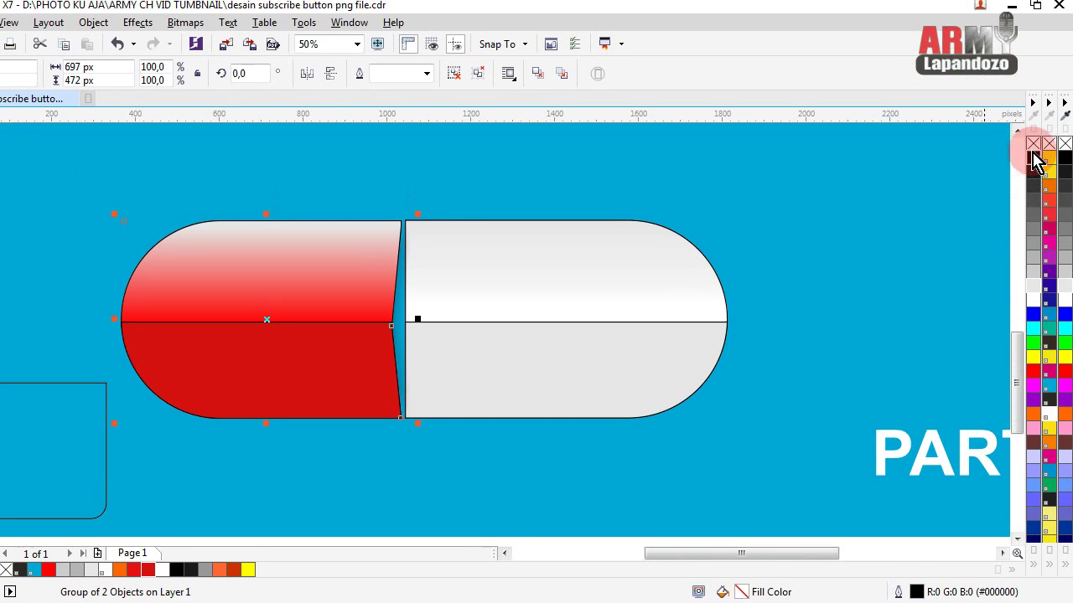
right_click(1033, 148)
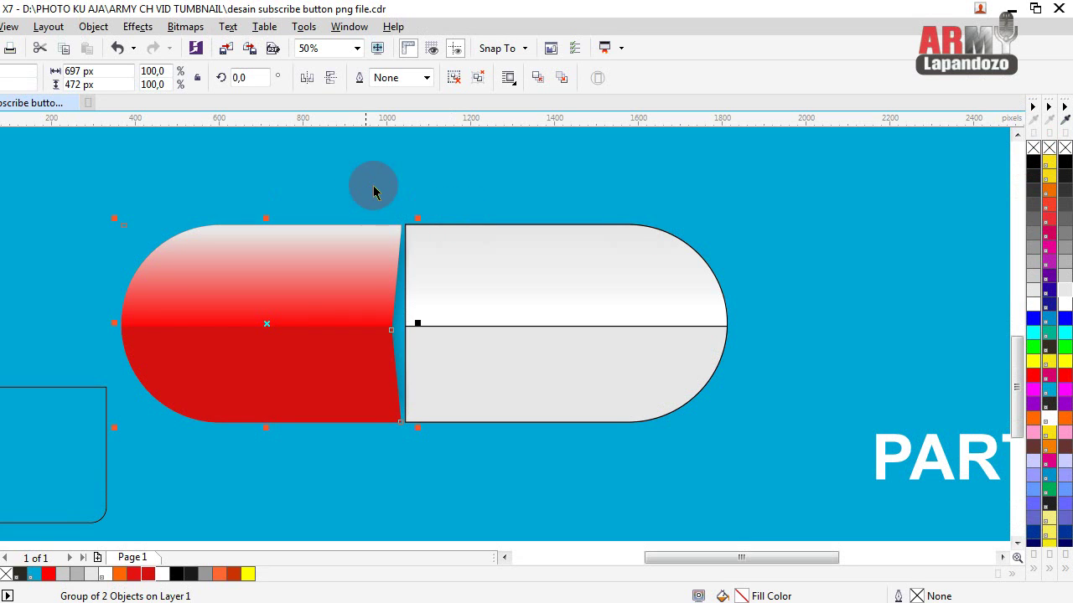
drag(377, 183, 759, 453)
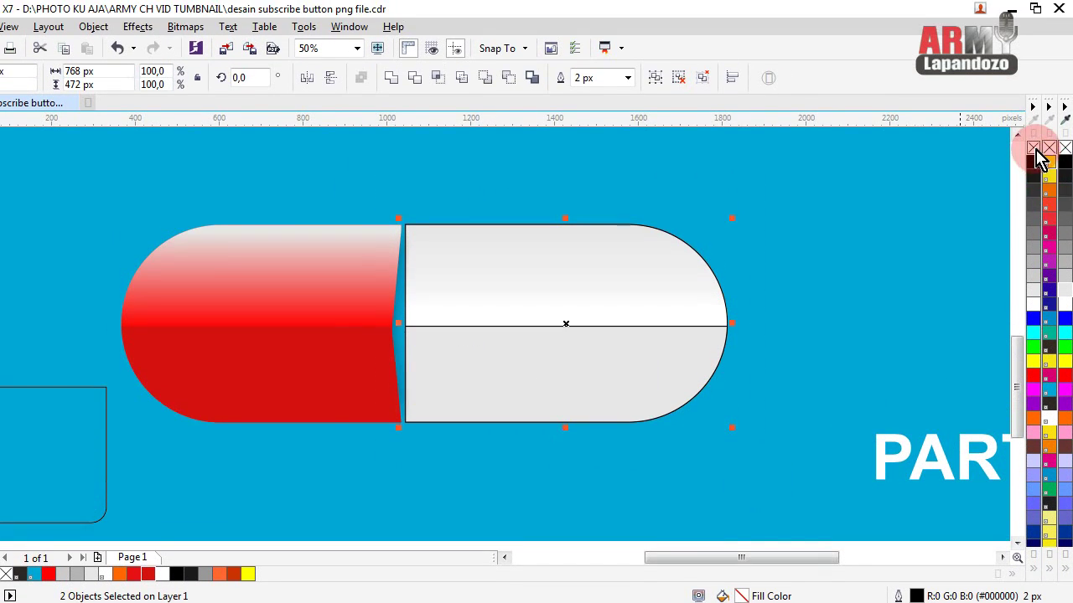
right_click(1034, 138)
drag(130, 194, 503, 469)
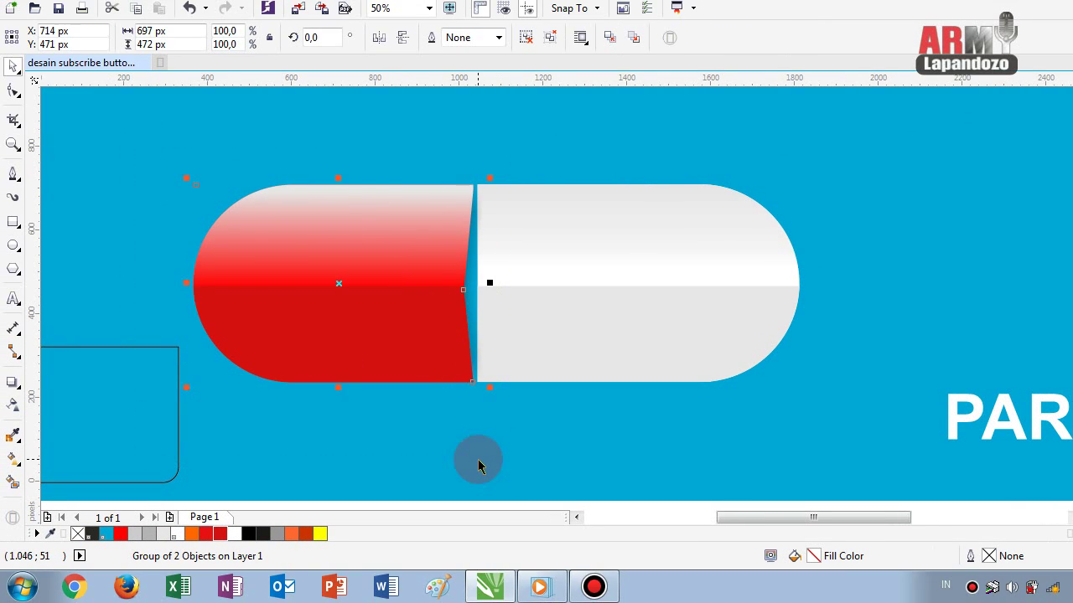
key(Right)
Nudge the red half left, right and up to line it up with the white half
key(Right)
key(Right)
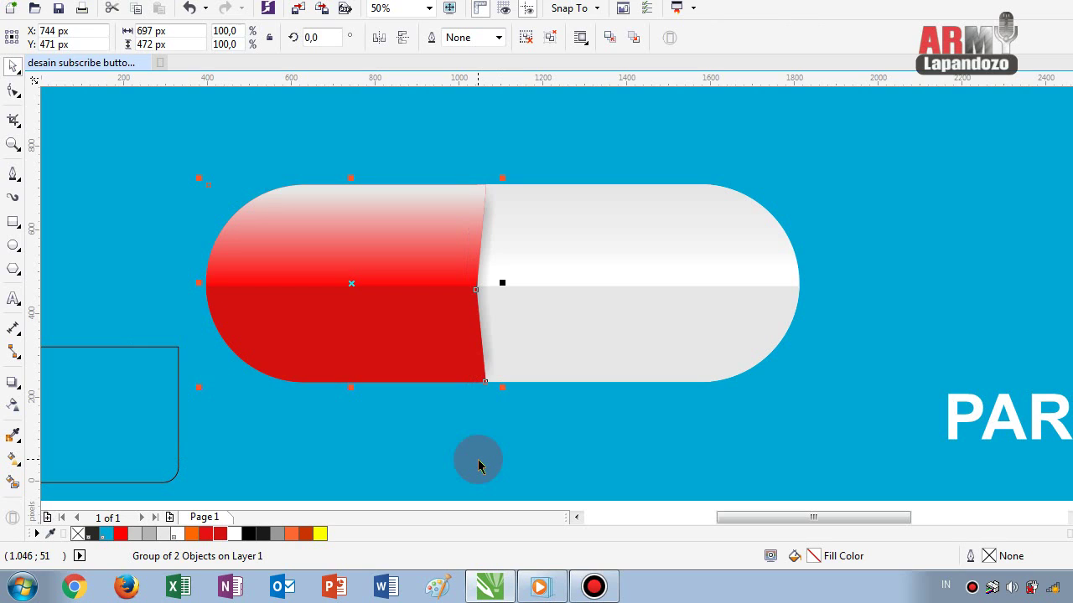
key(Right)
scroll(467, 308, up, 2)
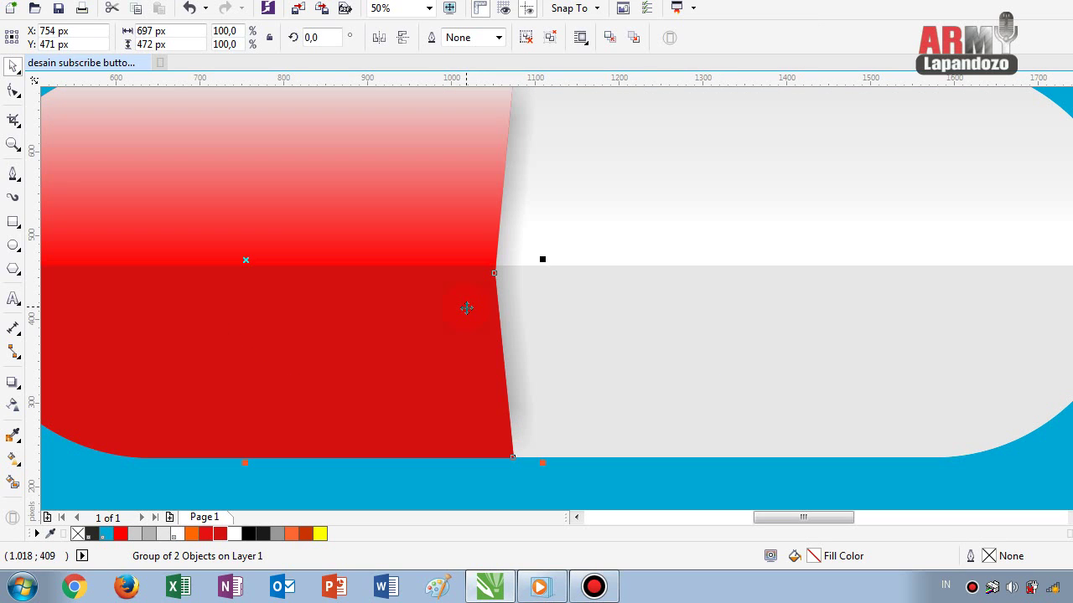
key(Left)
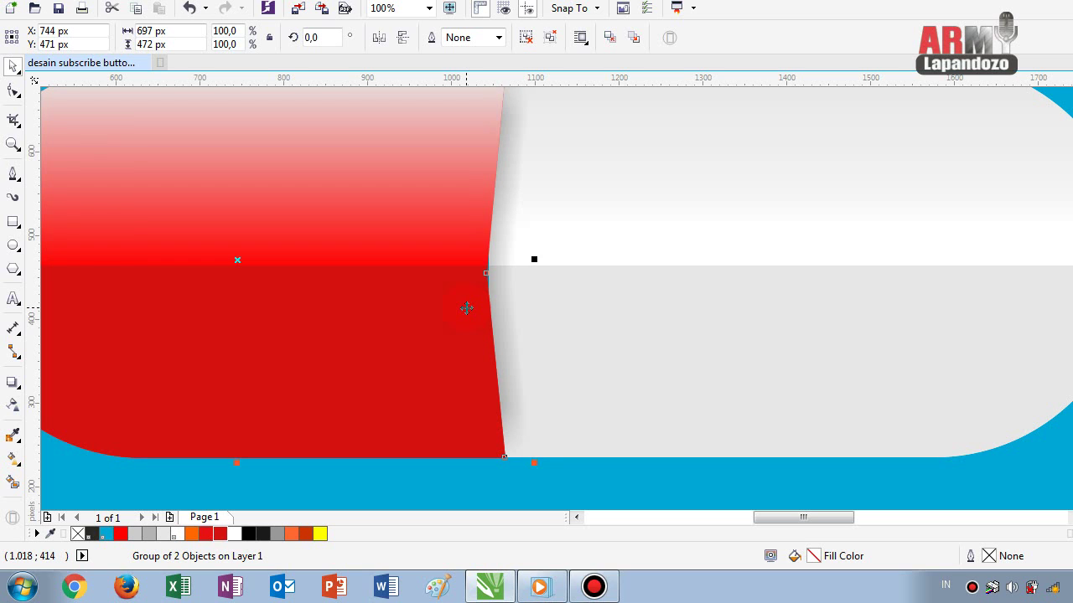
key(Right)
scroll(469, 304, down, 1)
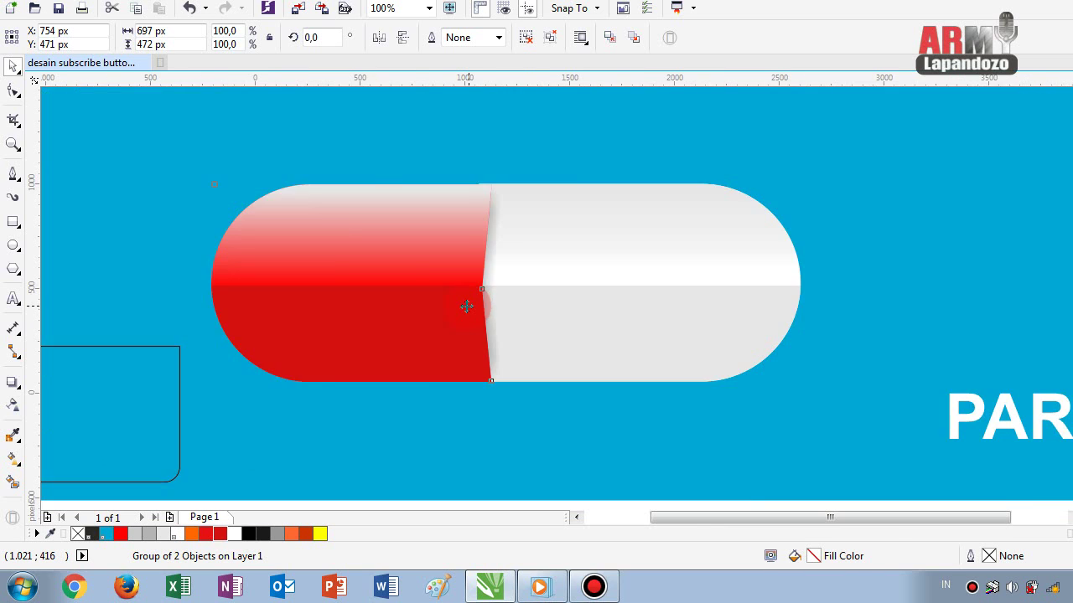
scroll(306, 256, down, 1)
scroll(383, 287, up, 1)
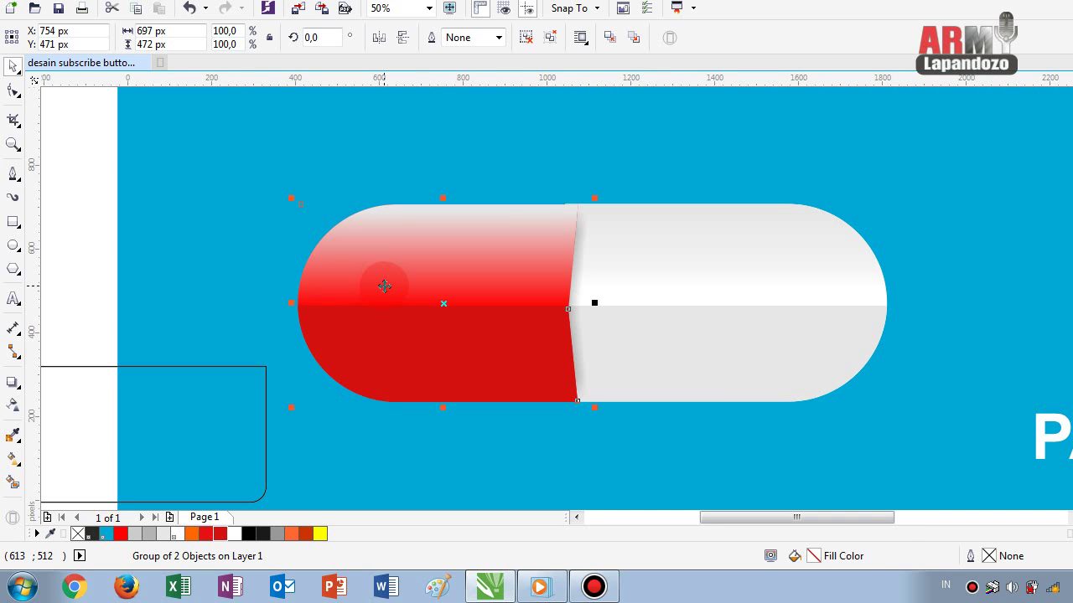
scroll(383, 288, down, 1)
scroll(462, 247, up, 2)
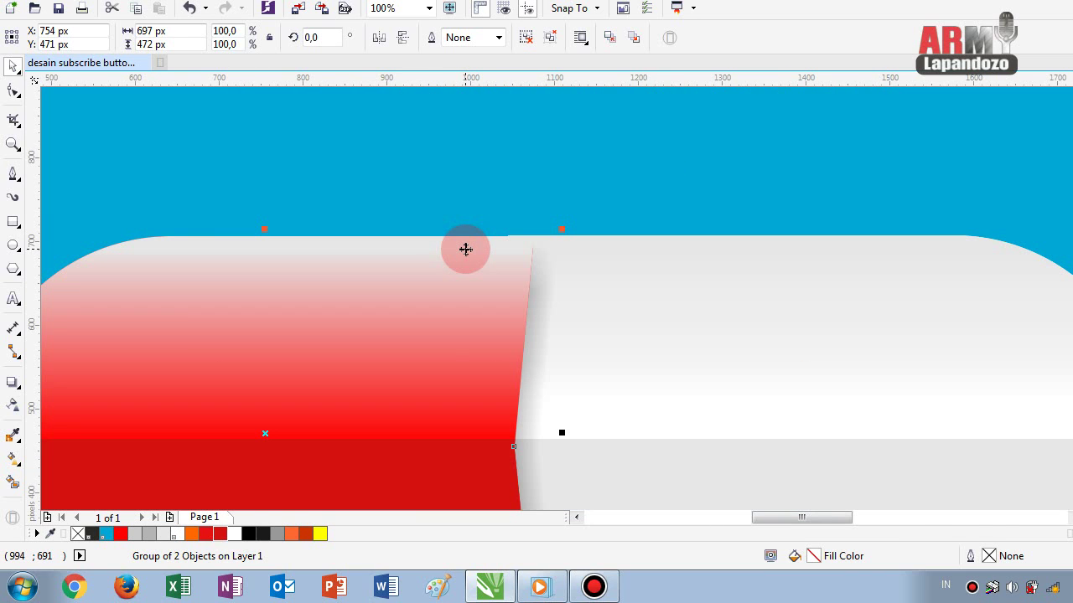
key(Up)
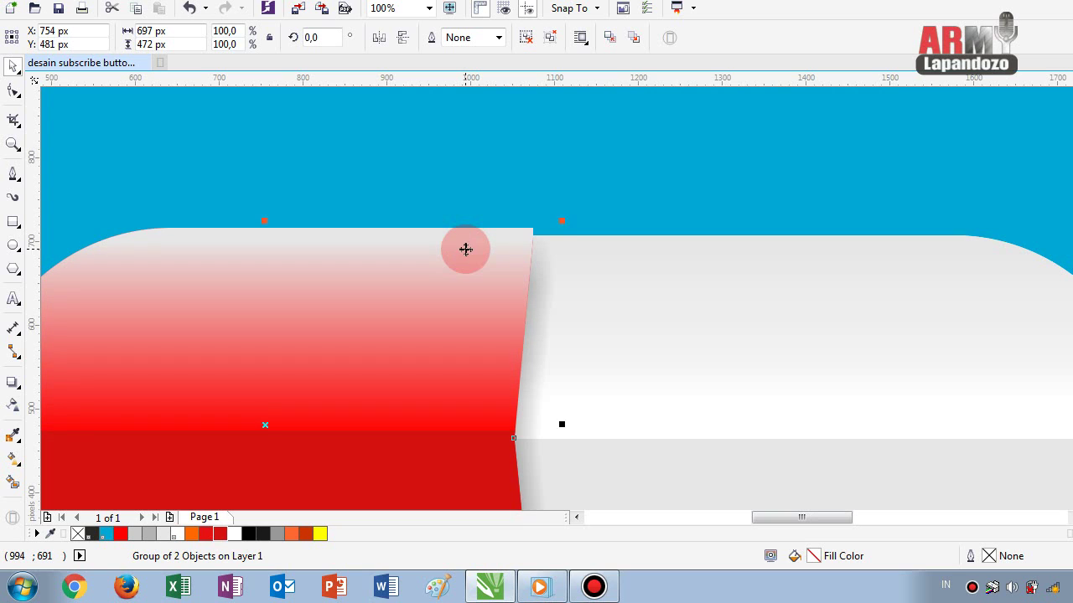
key(Down)
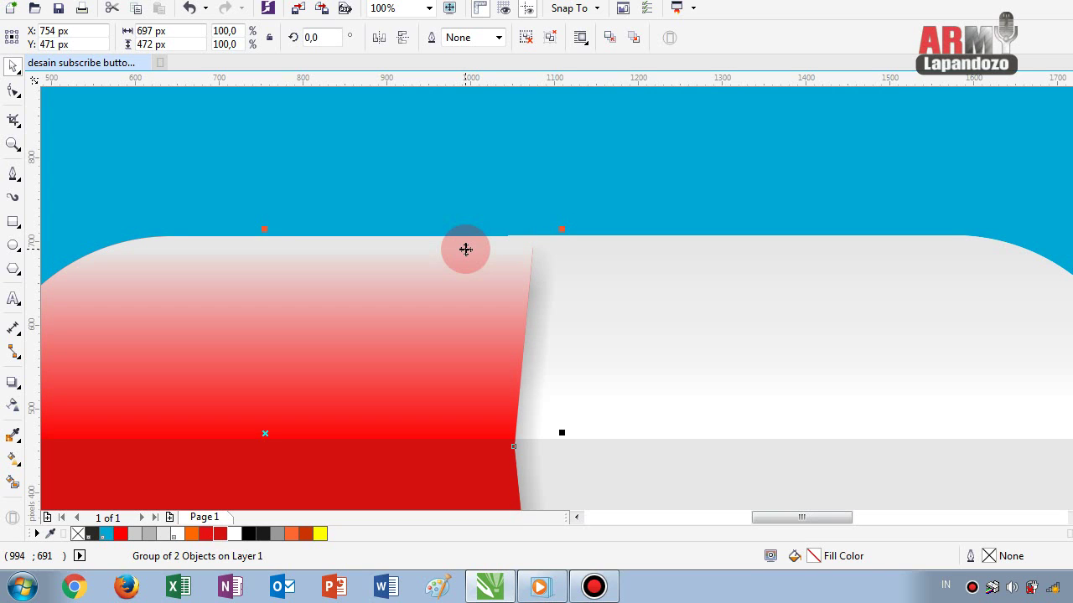
key(Up)
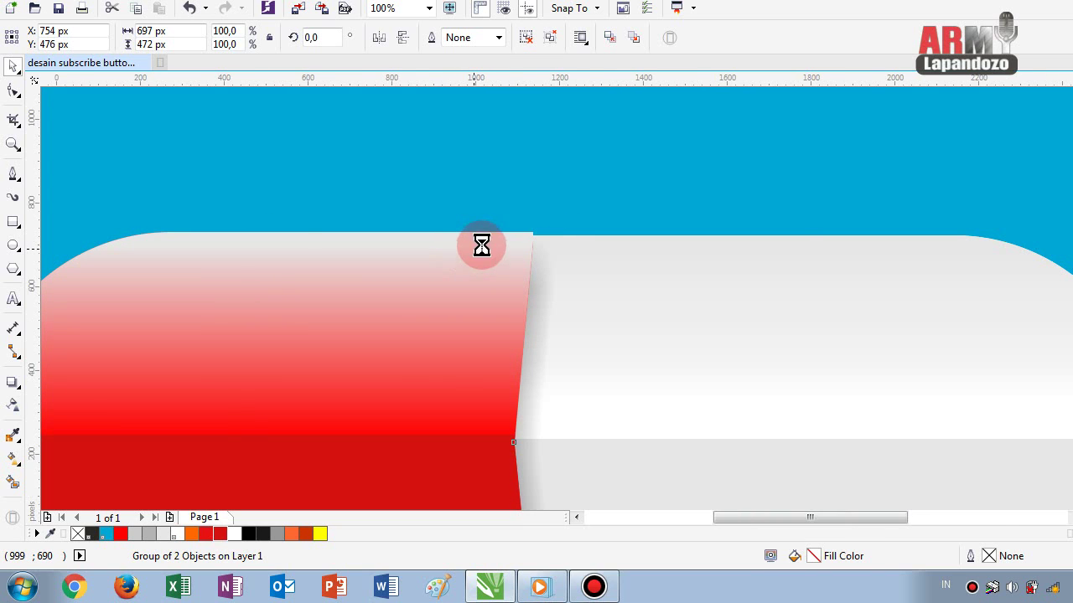
scroll(478, 244, down, 3)
scroll(507, 318, up, 1)
scroll(441, 424, up, 2)
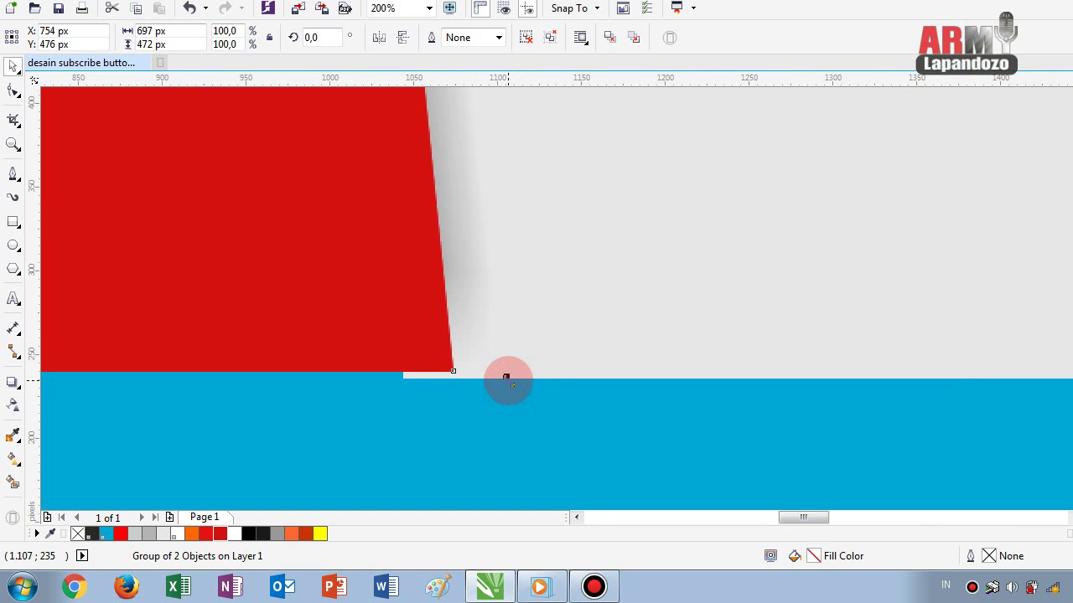
Scale the red half to 100.8% (702 × 476 px) to cover the bottom seam gap
drag(504, 378, 518, 387)
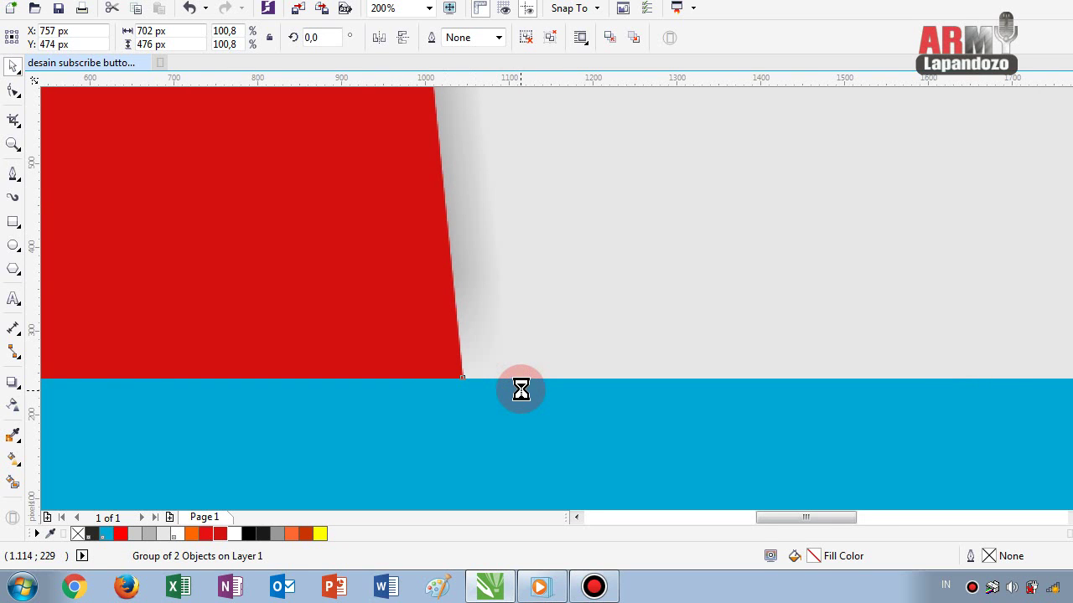
scroll(519, 388, down, 2)
scroll(511, 183, up, 2)
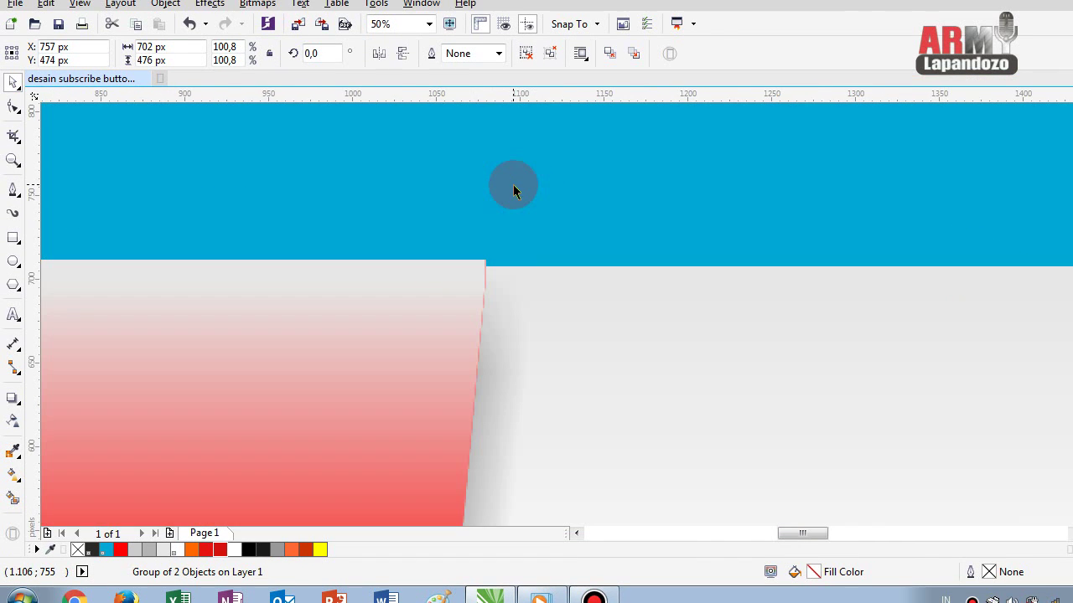
scroll(513, 184, down, 1)
scroll(513, 185, down, 1)
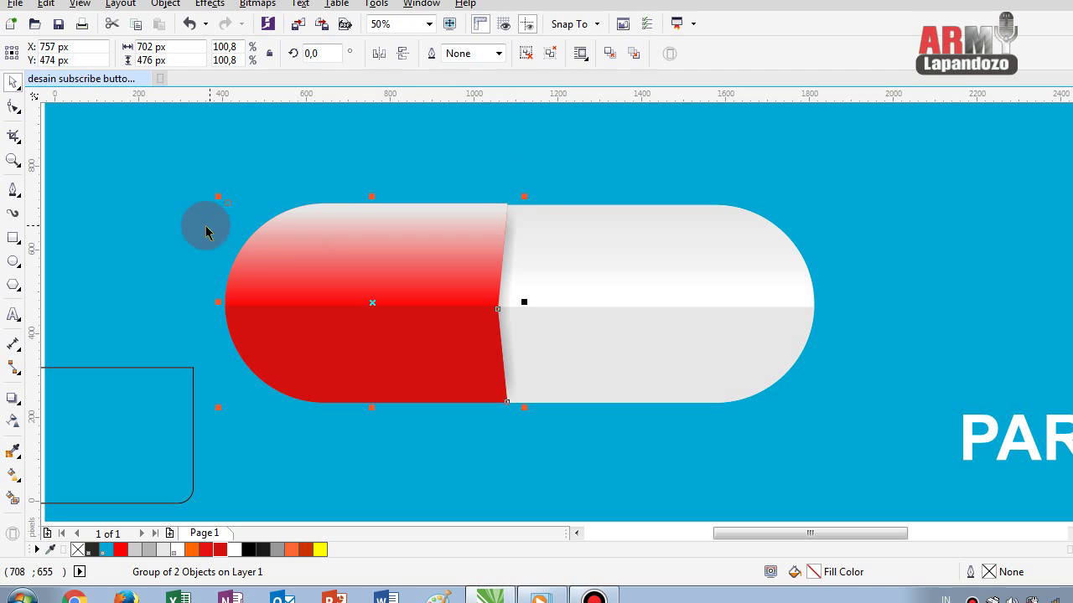
Group the pill's three parts into a single object
click(166, 217)
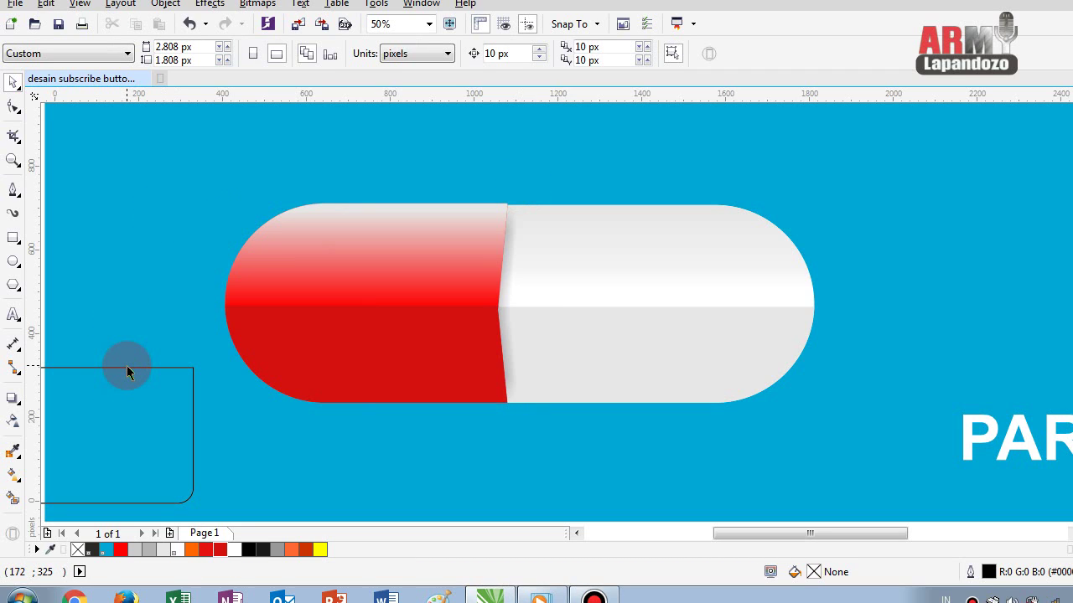
mouse_move(188, 151)
mouse_down()
mouse_move(865, 459)
mouse_move(804, 454)
mouse_up()
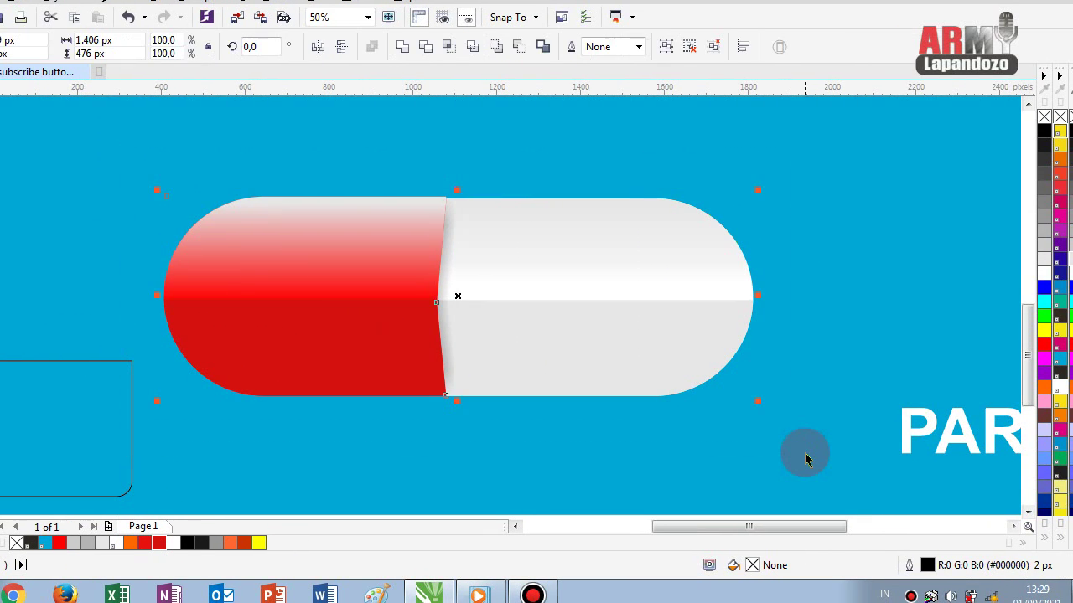
key(ctrl+g)
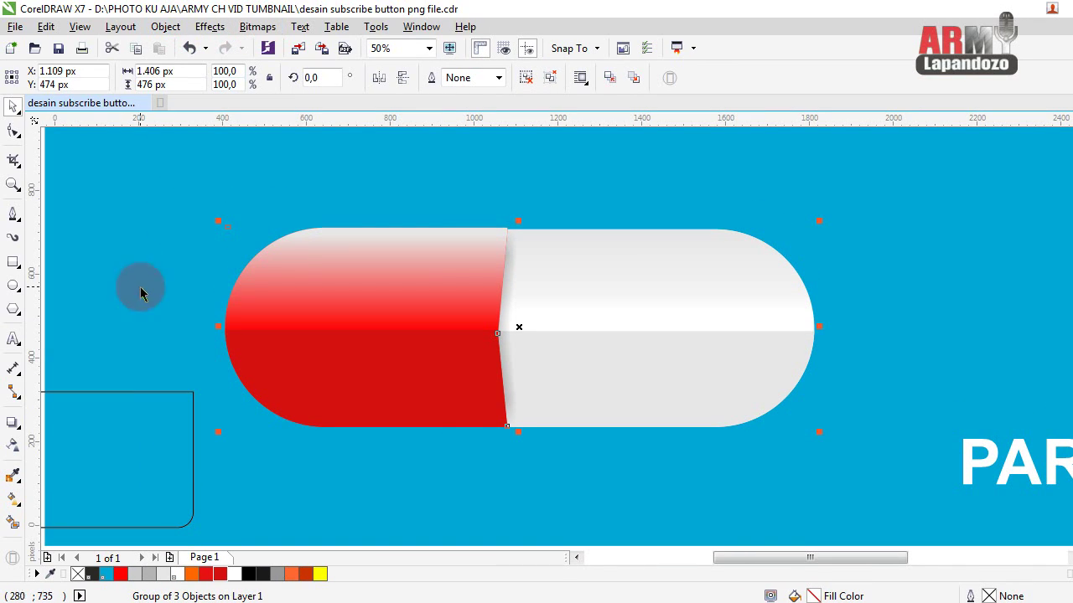
Add black Arial 'SUBSCRIBE' text, enlarge it, and place it across both pill halves
click(14, 339)
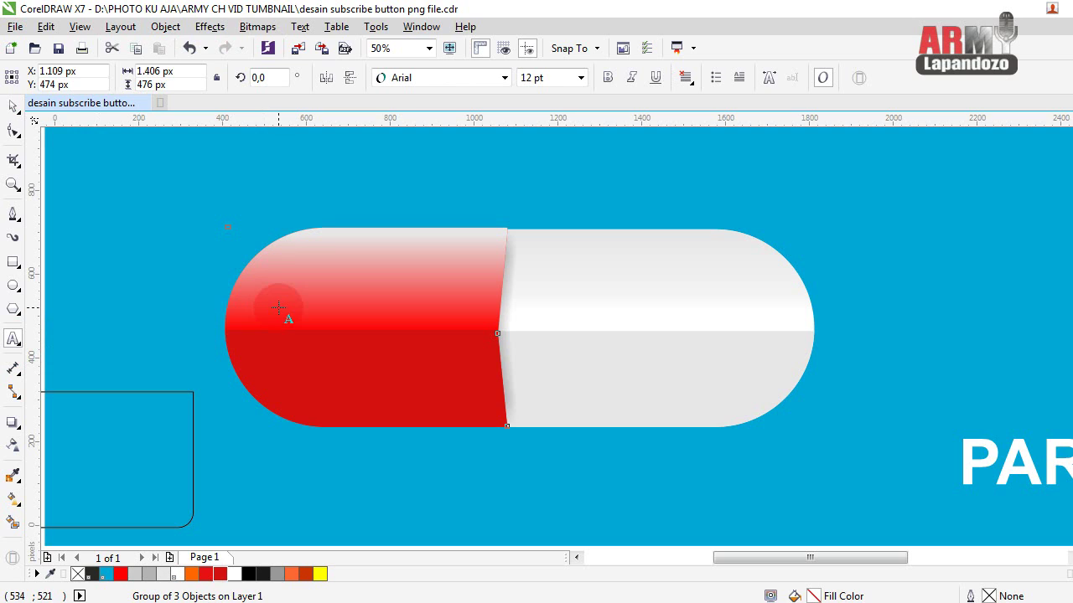
click(278, 306)
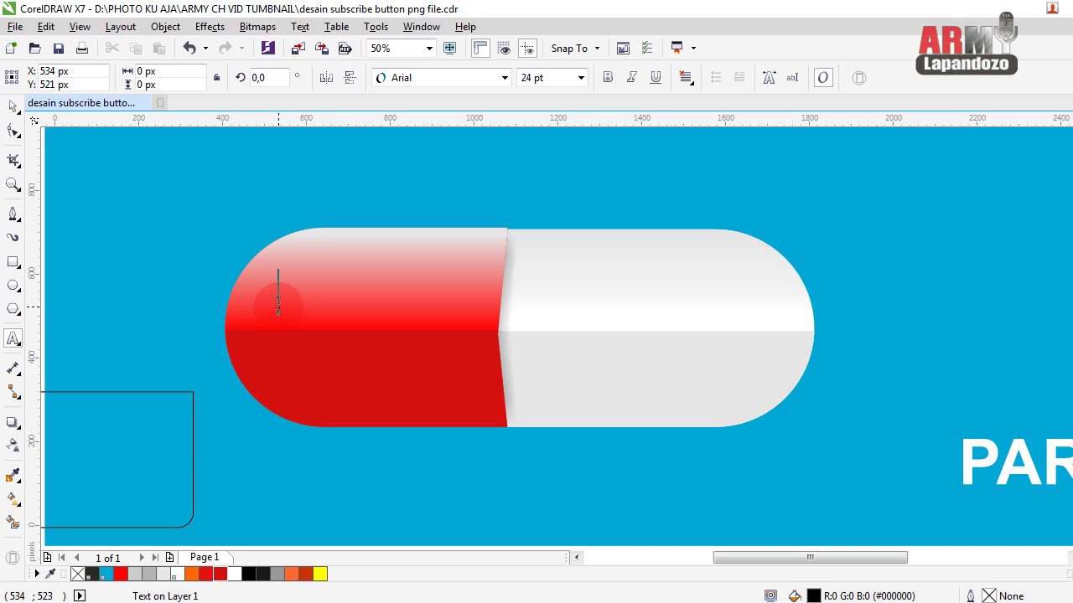
text(SU)
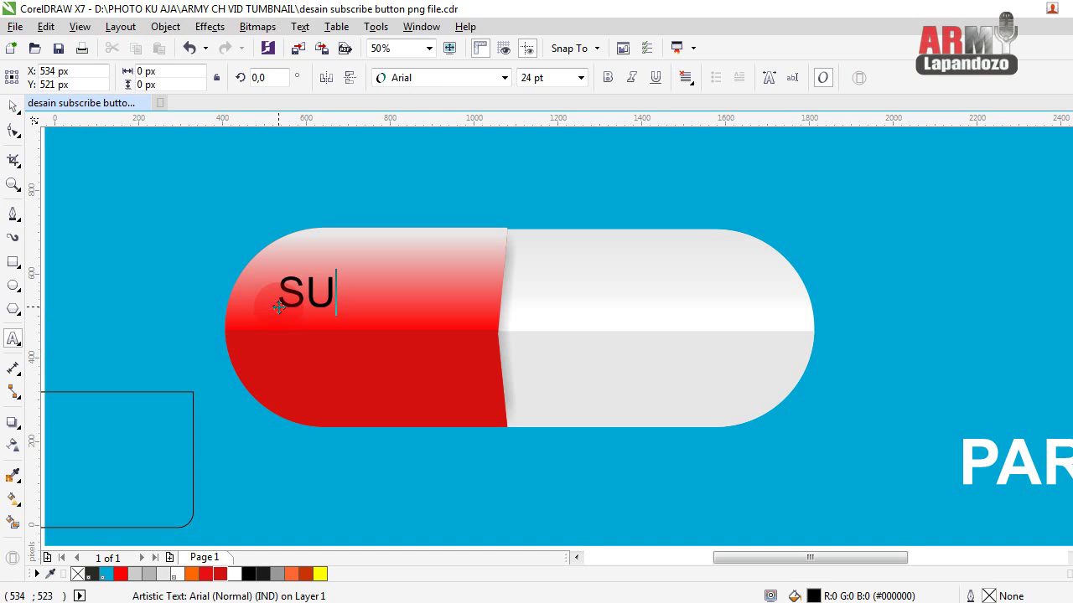
text(BSCRI)
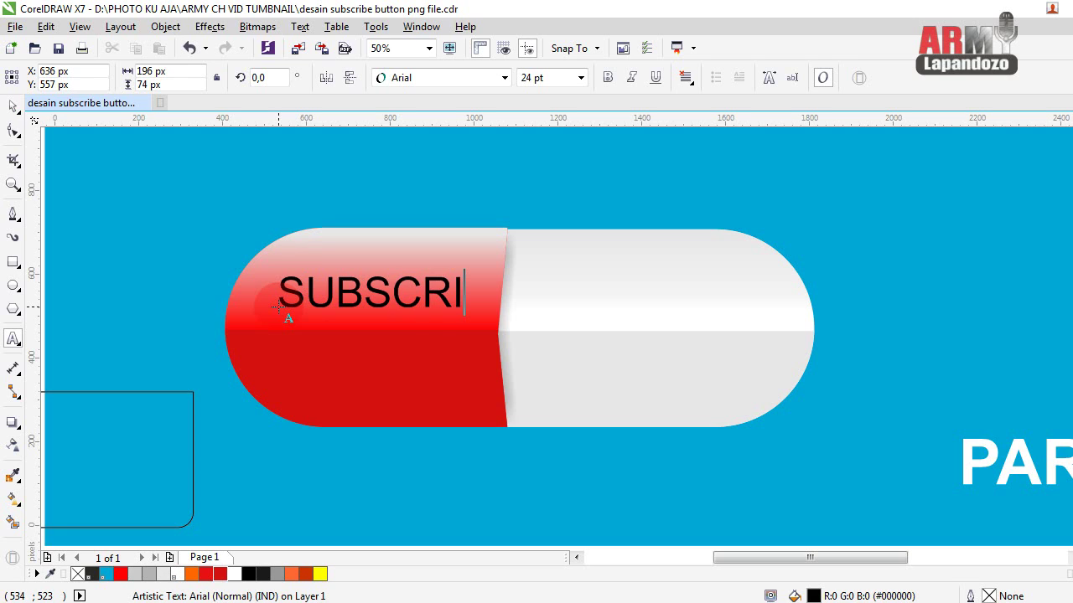
text(BE)
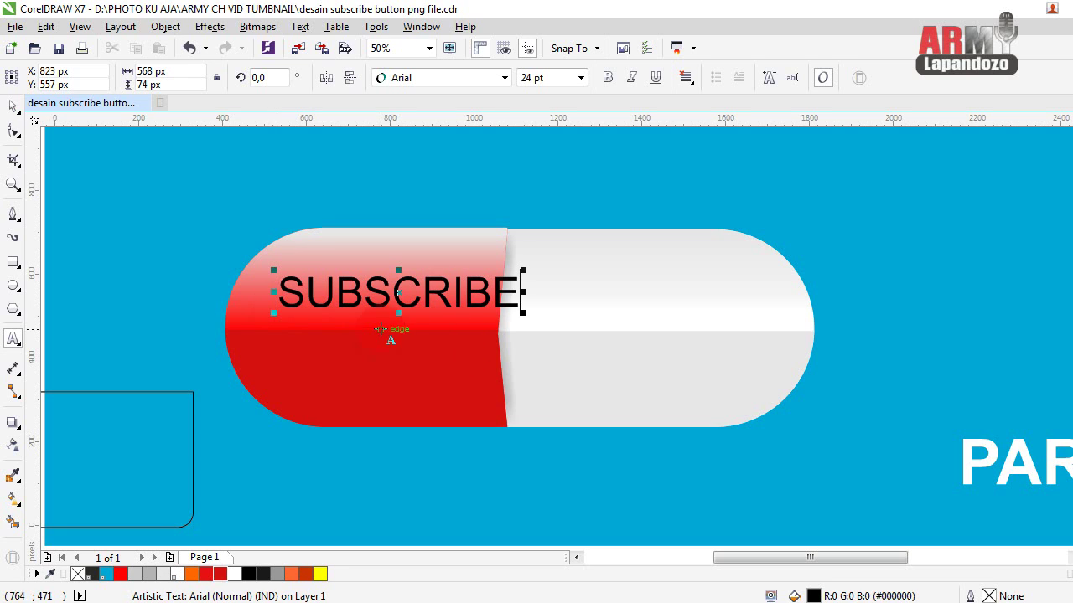
click(526, 316)
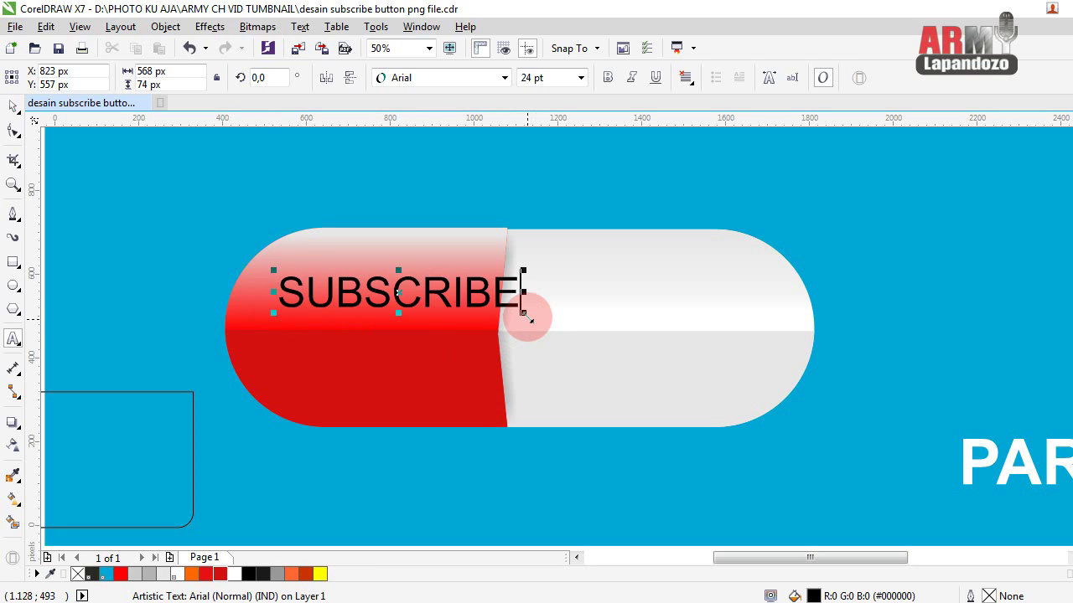
drag(525, 316, 759, 450)
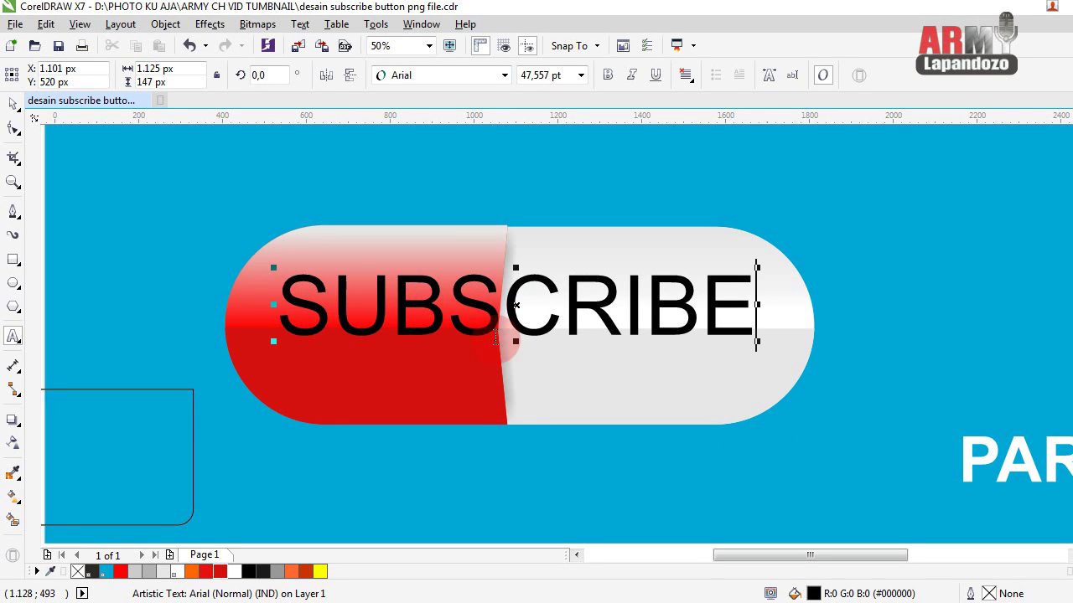
click(516, 306)
drag(518, 308, 512, 329)
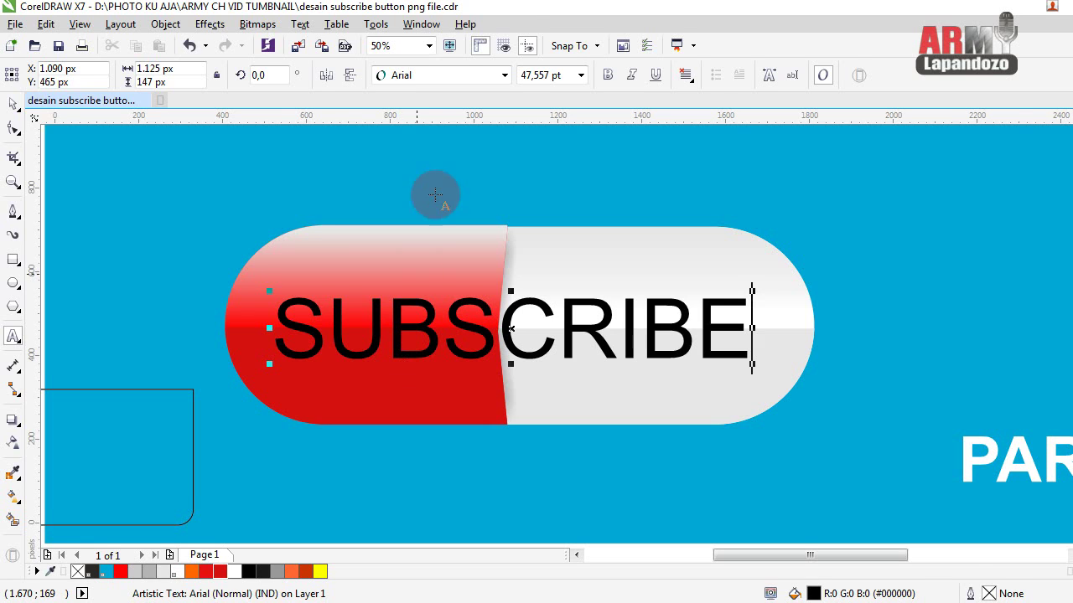
click(14, 101)
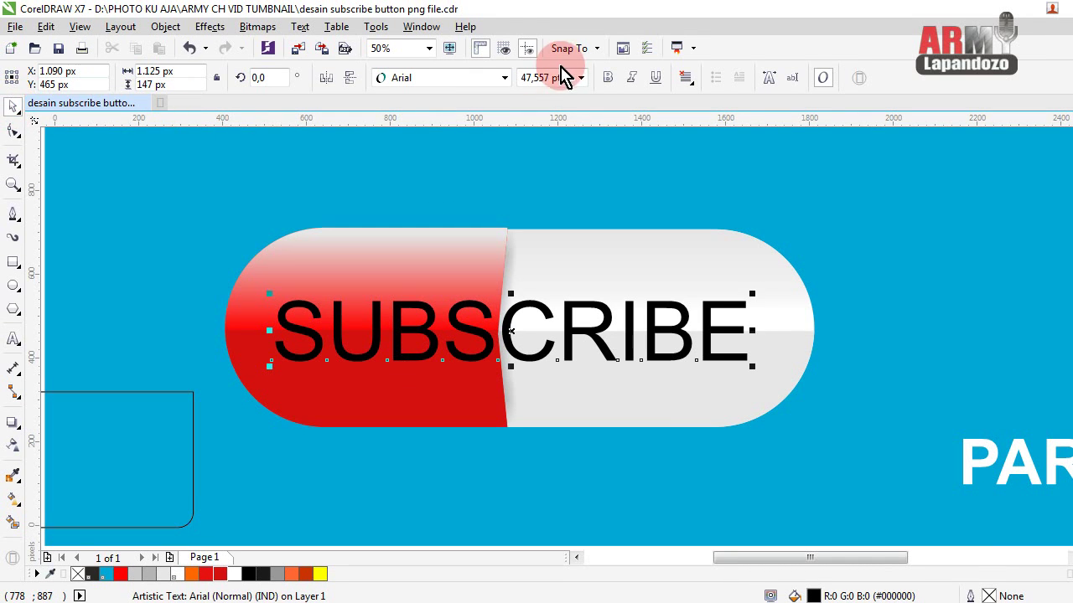
Set SUBSCRIBE to Impact, enlarge it to 61,671 pt, and nudge it up
click(506, 78)
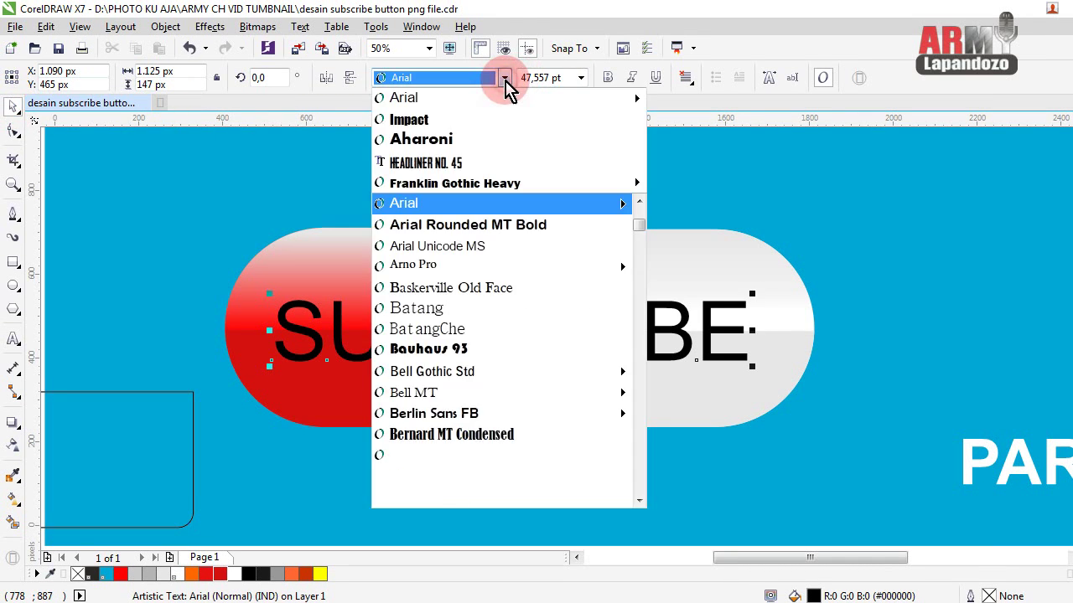
click(426, 118)
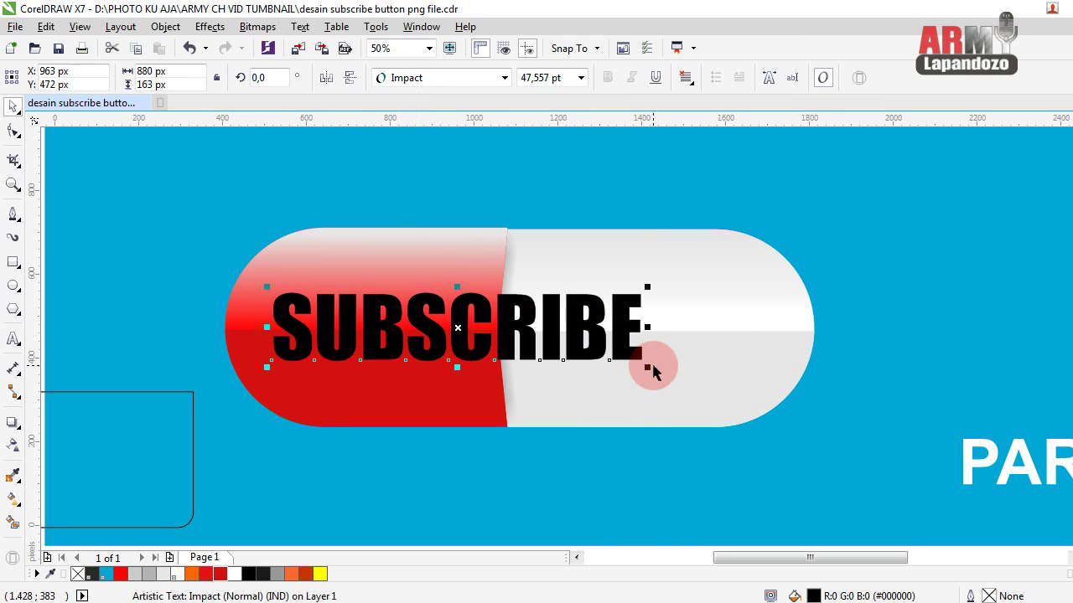
mouse_move(654, 366)
mouse_down()
mouse_move(769, 416)
mouse_move(753, 412)
mouse_up()
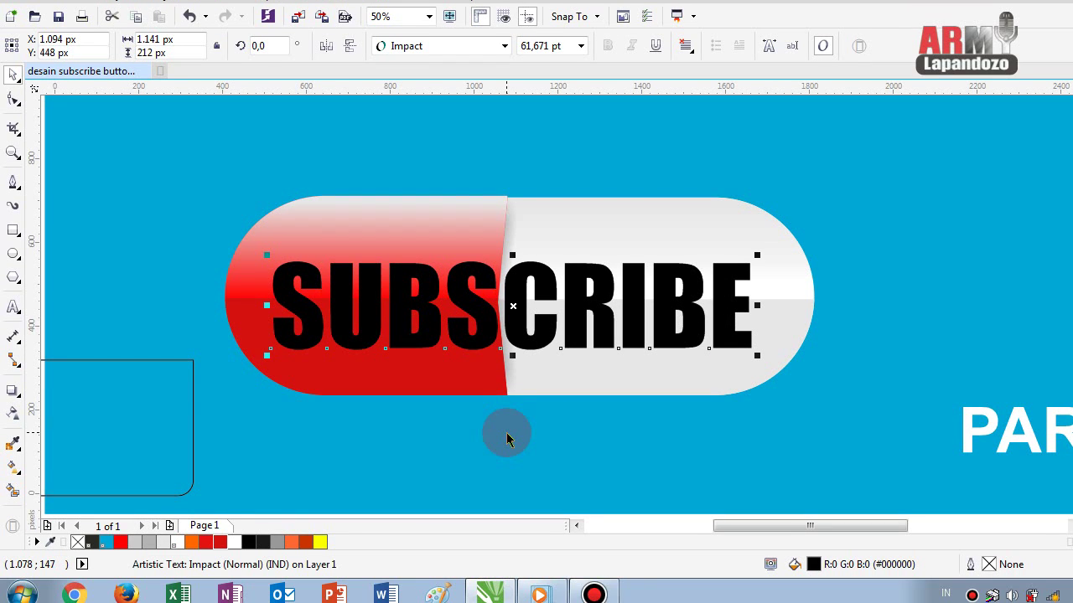
key(Up)
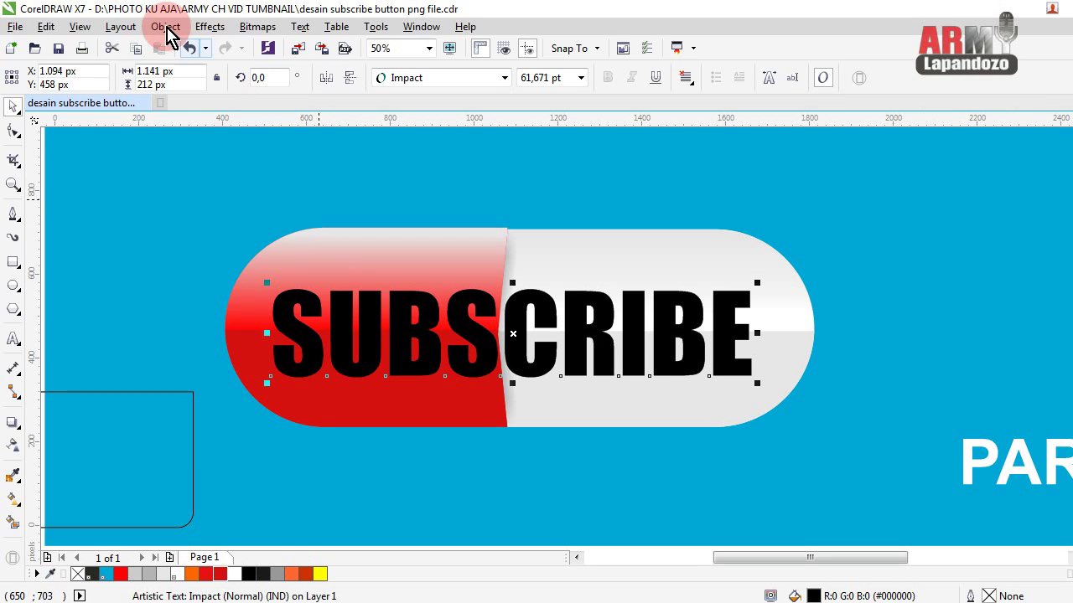
Break SUBSCRIBE into separate letters and shift SUBS slightly left
click(167, 27)
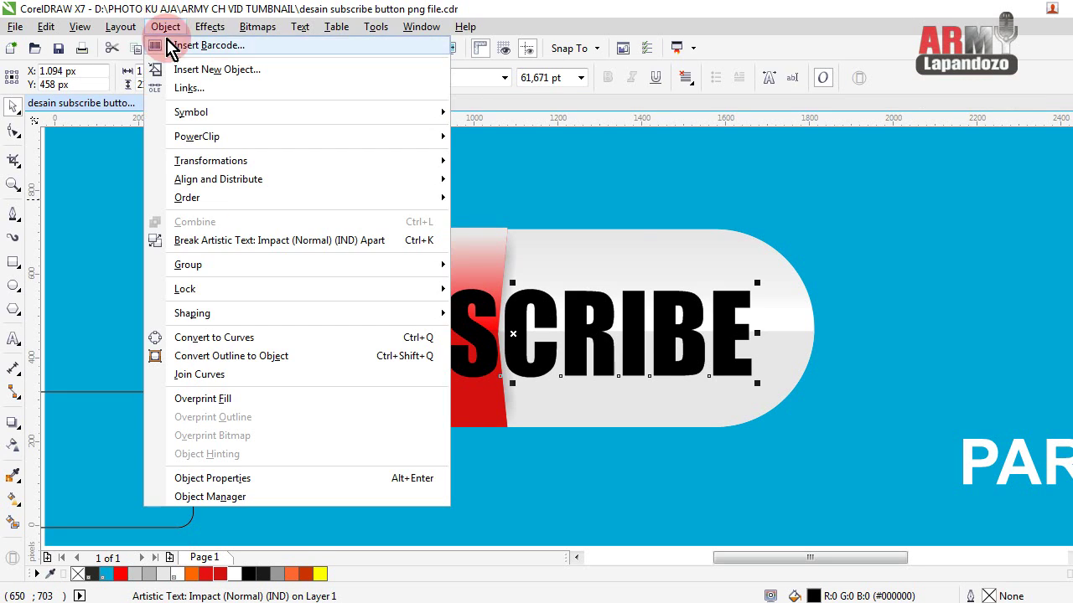
click(220, 243)
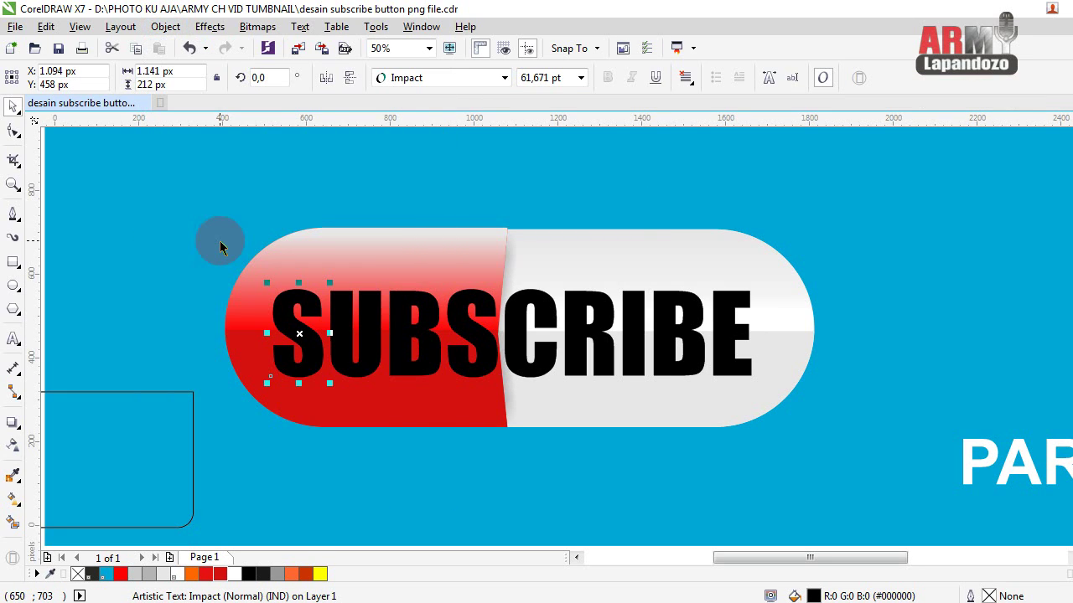
click(325, 295)
drag(200, 202, 424, 379)
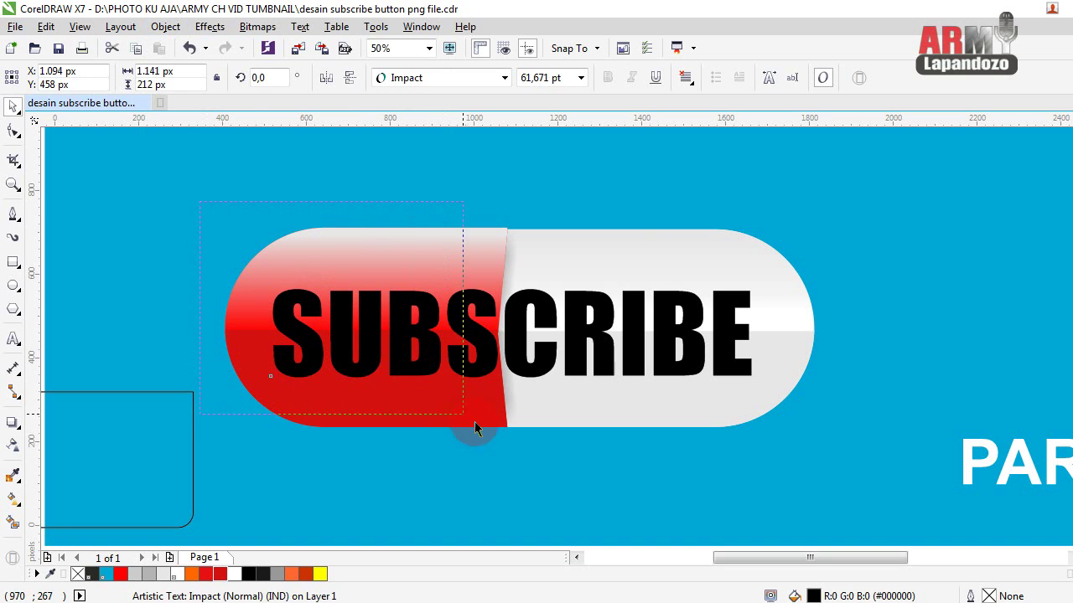
drag(492, 434, 501, 440)
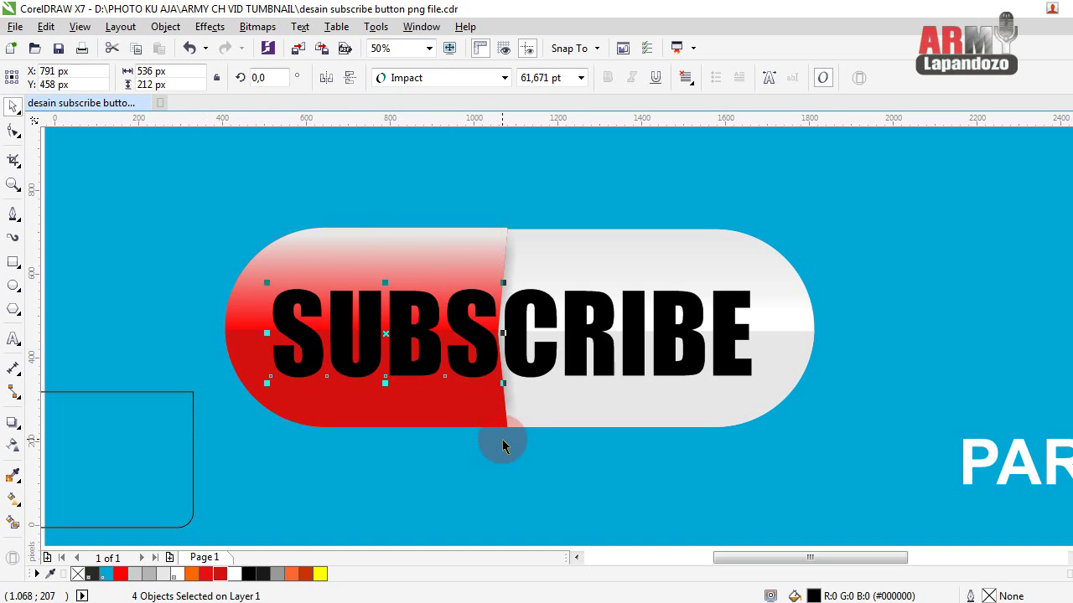
key(Left)
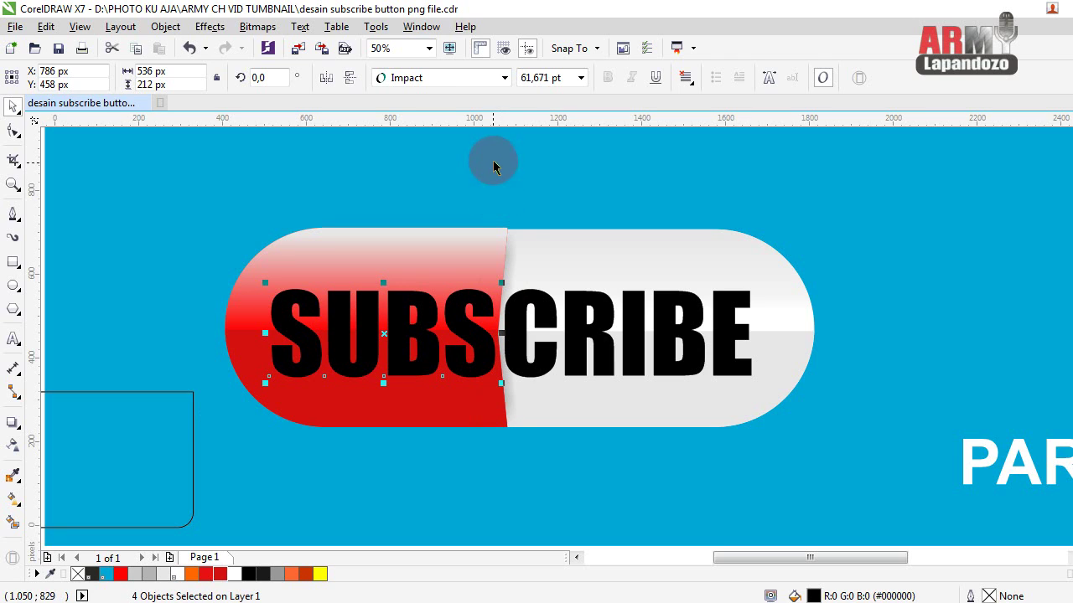
Shift CRIBE slightly right and color it red, then color SUBS white
mouse_move(486, 183)
mouse_down()
mouse_move(746, 452)
mouse_move(775, 460)
mouse_up()
key(Right)
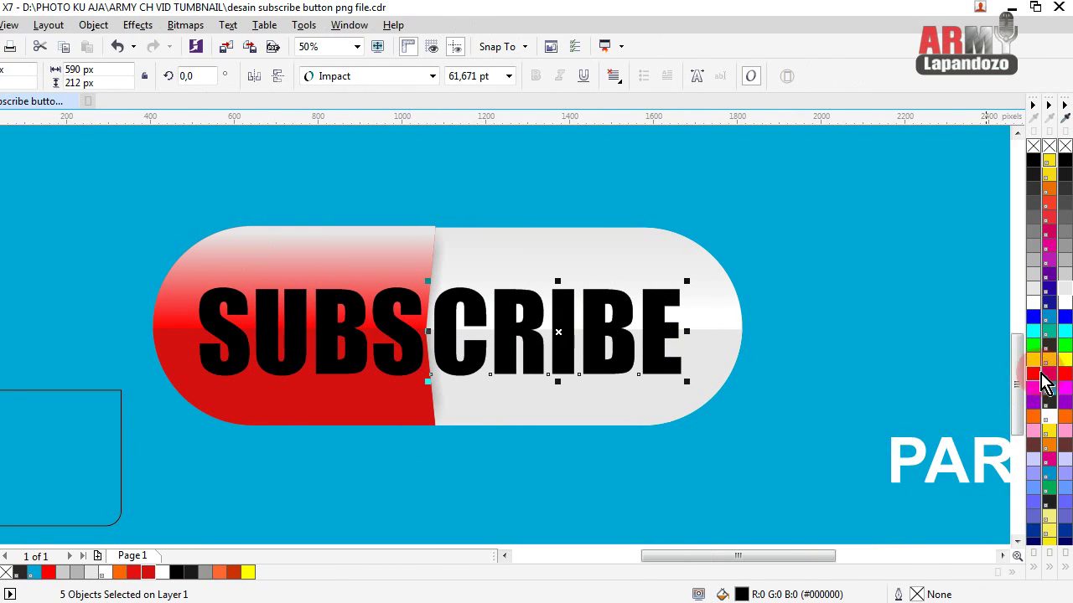
click(1066, 373)
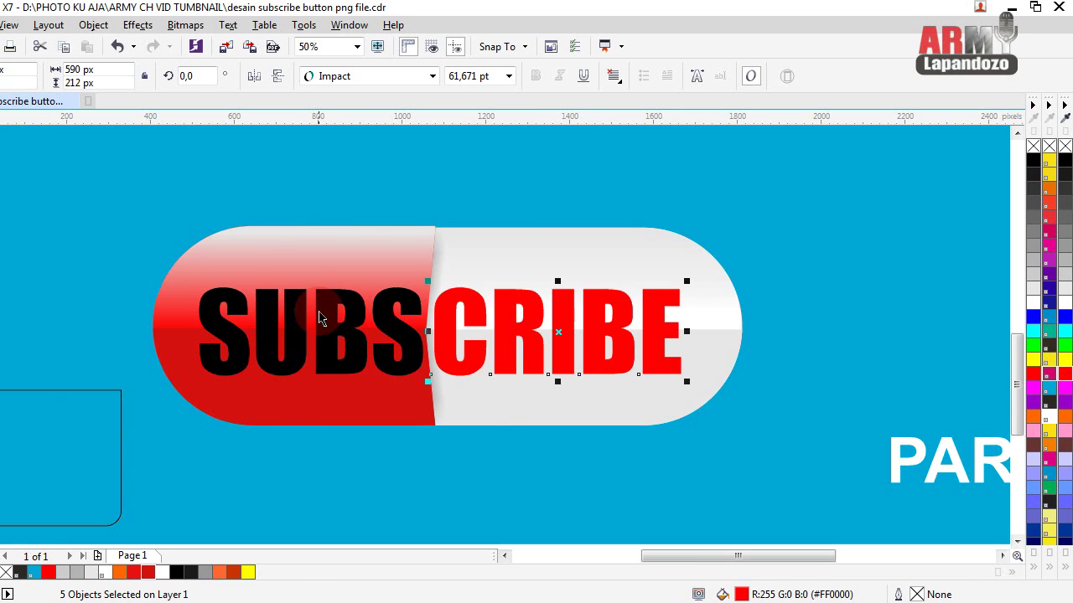
drag(193, 257, 513, 416)
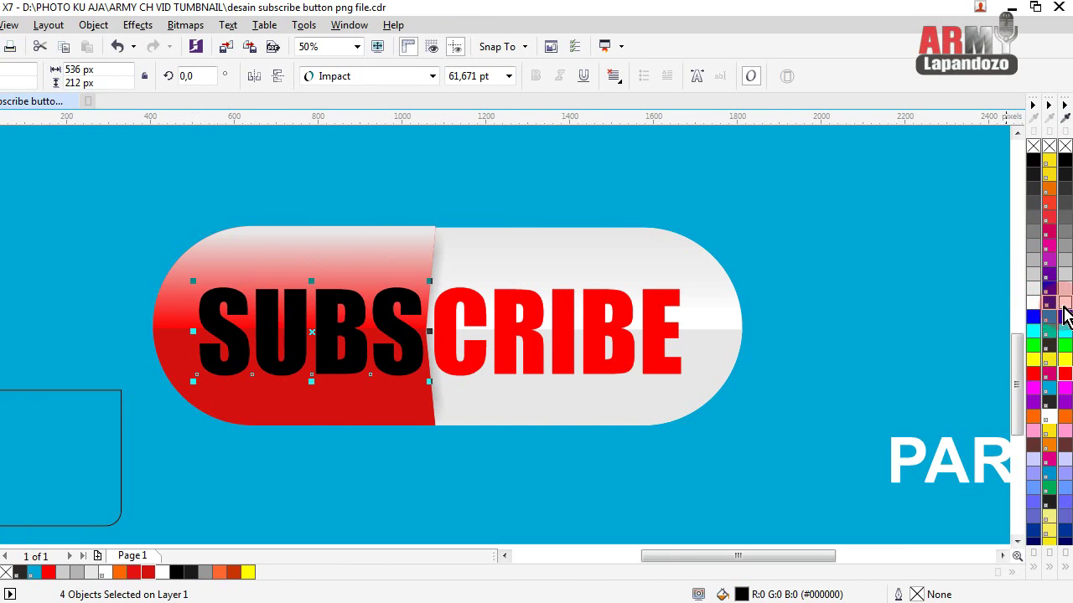
click(1048, 419)
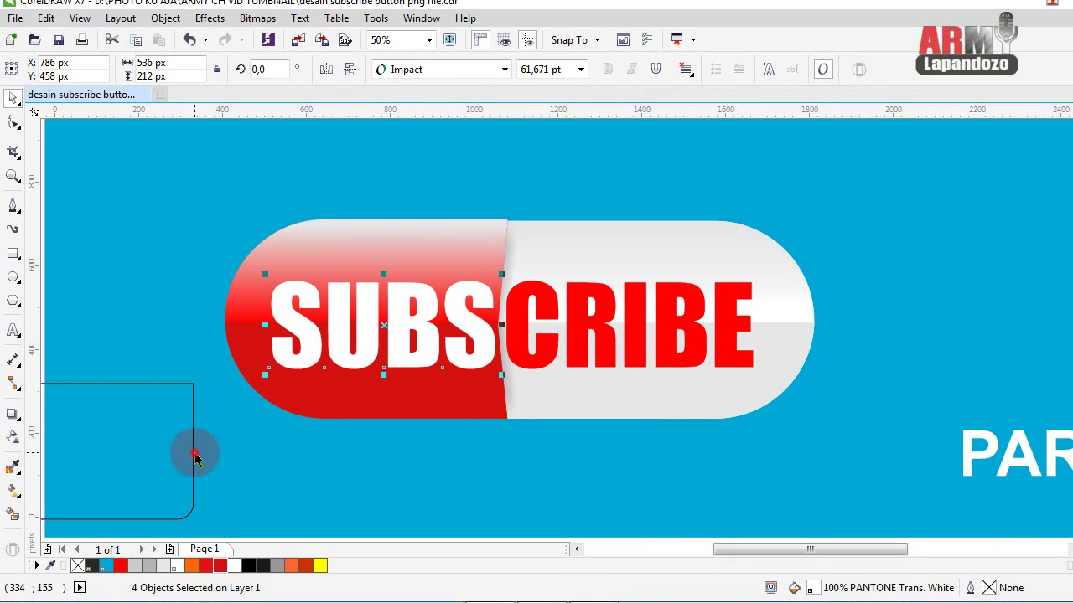
Move the rounded rectangle over the pill's lower half, widen it to 1,518 px, and reorder it
drag(194, 456, 555, 392)
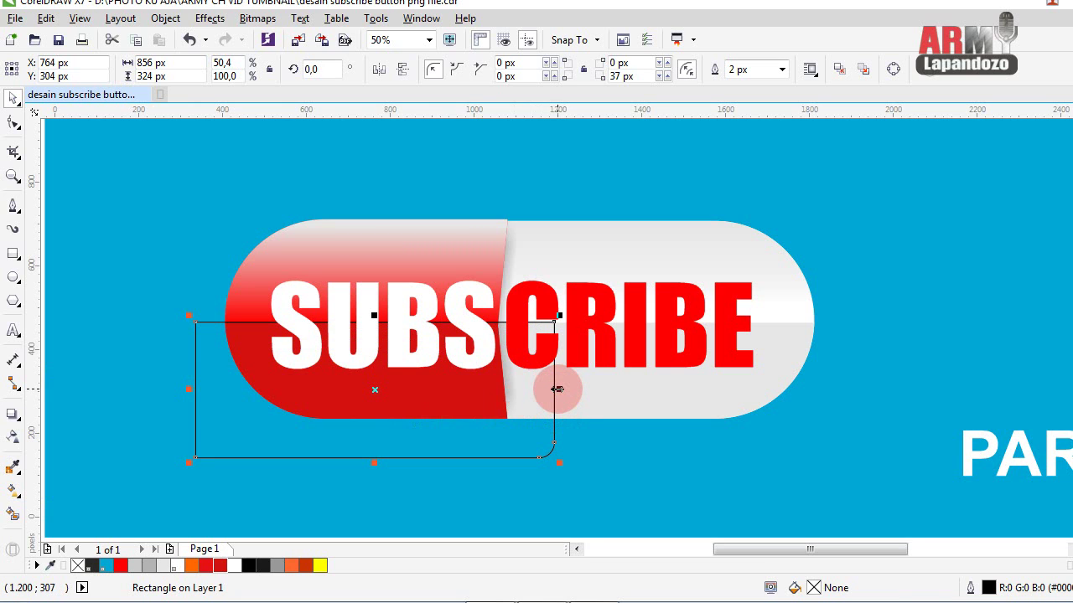
mouse_move(557, 389)
mouse_down()
mouse_move(833, 416)
mouse_move(805, 416)
mouse_up()
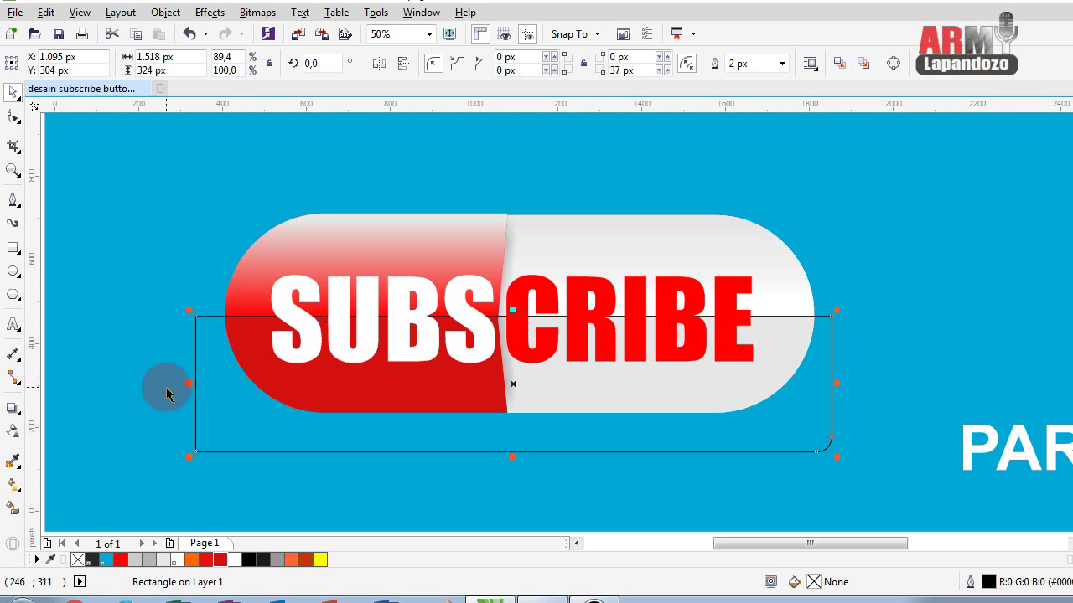
drag(516, 394, 511, 386)
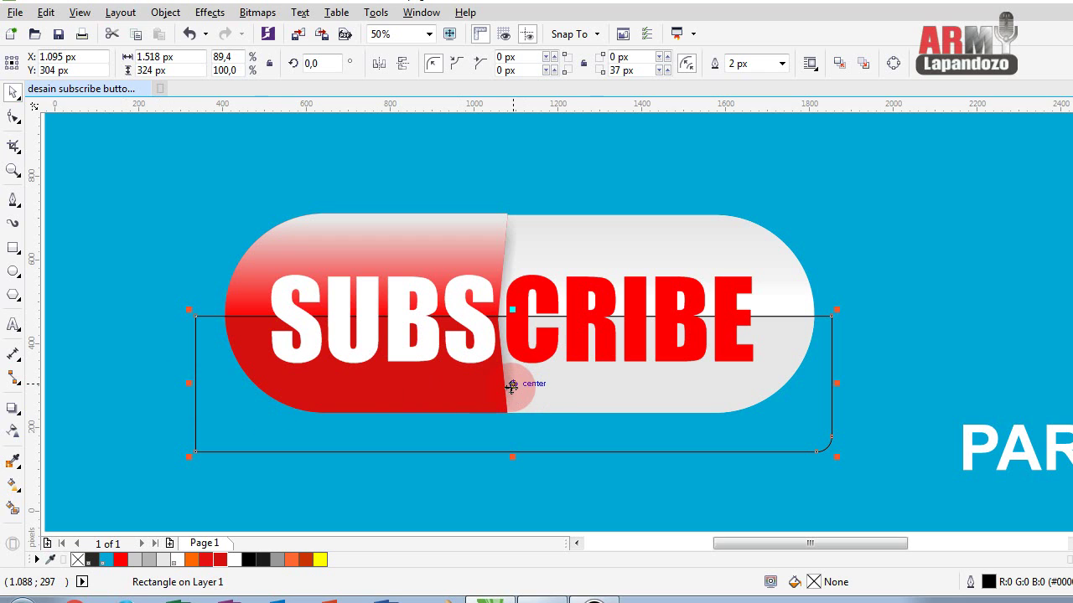
right_click(511, 387)
mouse_move(555, 409)
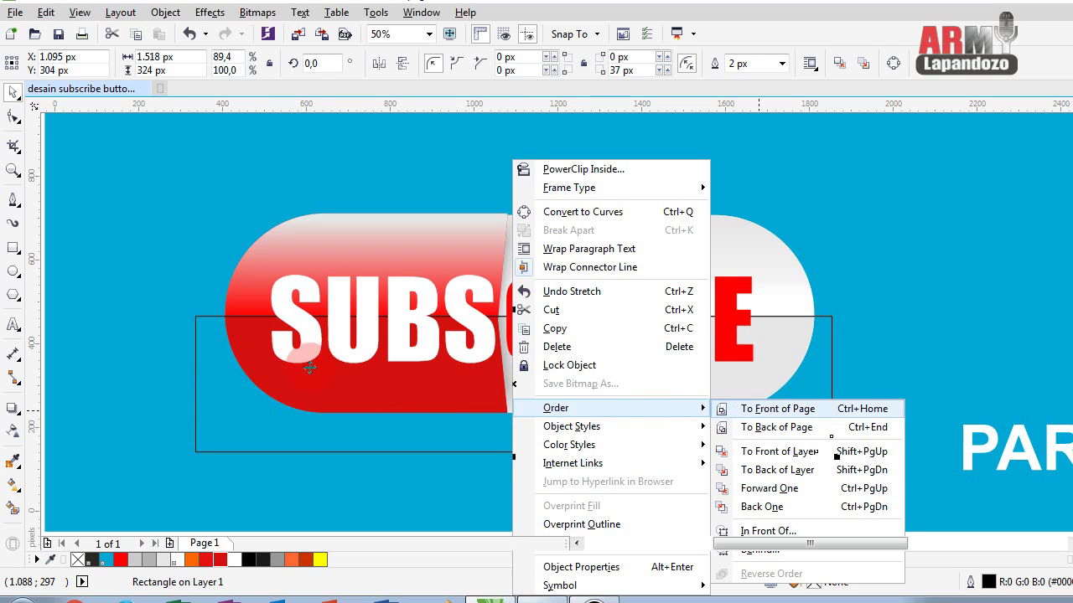
click(758, 428)
click(139, 241)
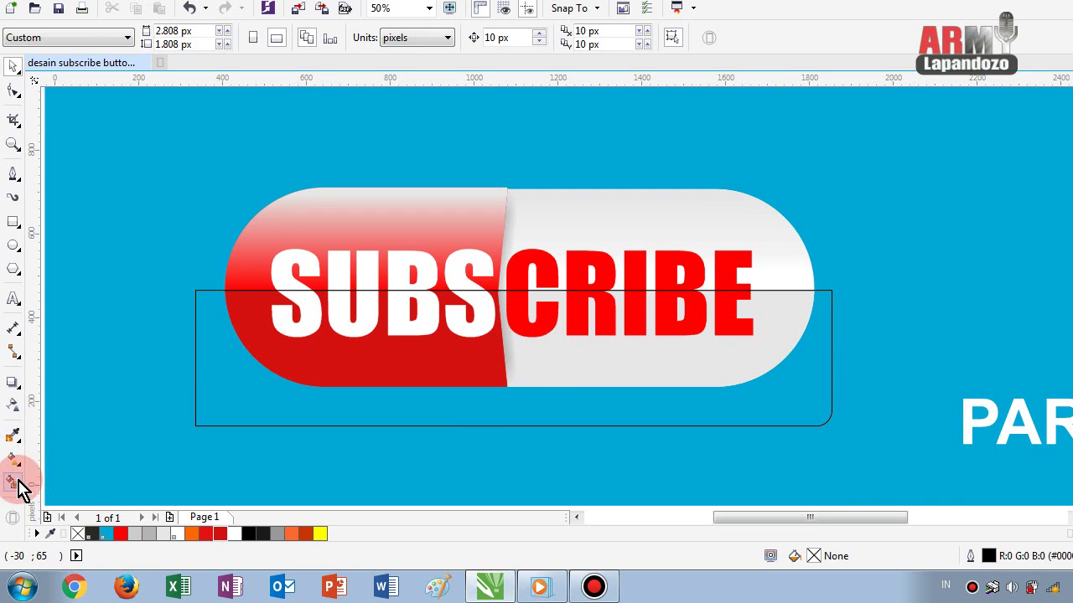
Smart Fill the lower parts of the CRIBE letters dark orange #CC3300
click(16, 482)
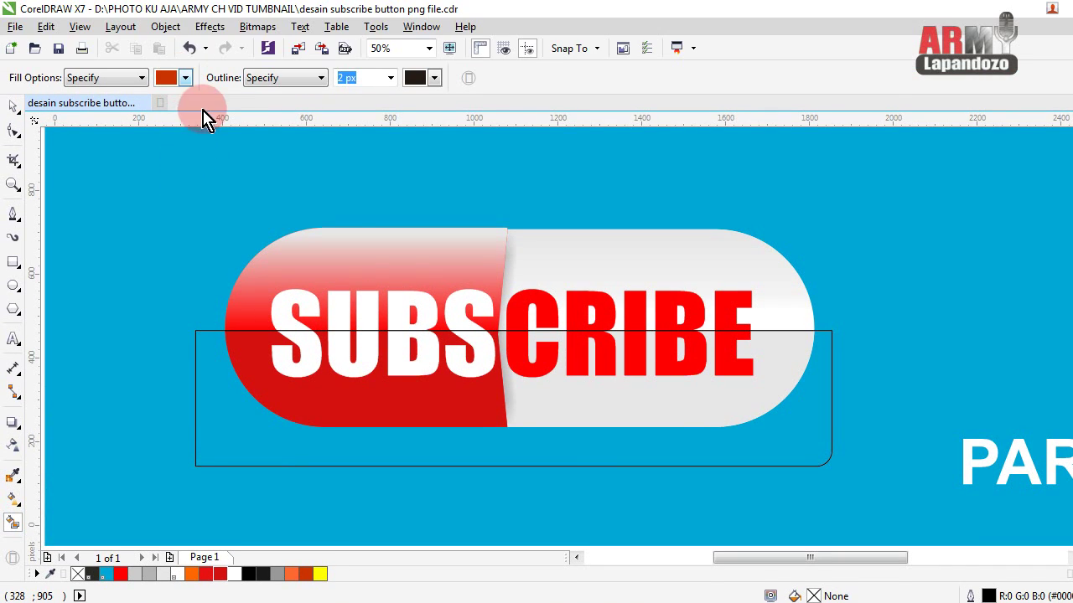
click(519, 360)
click(591, 363)
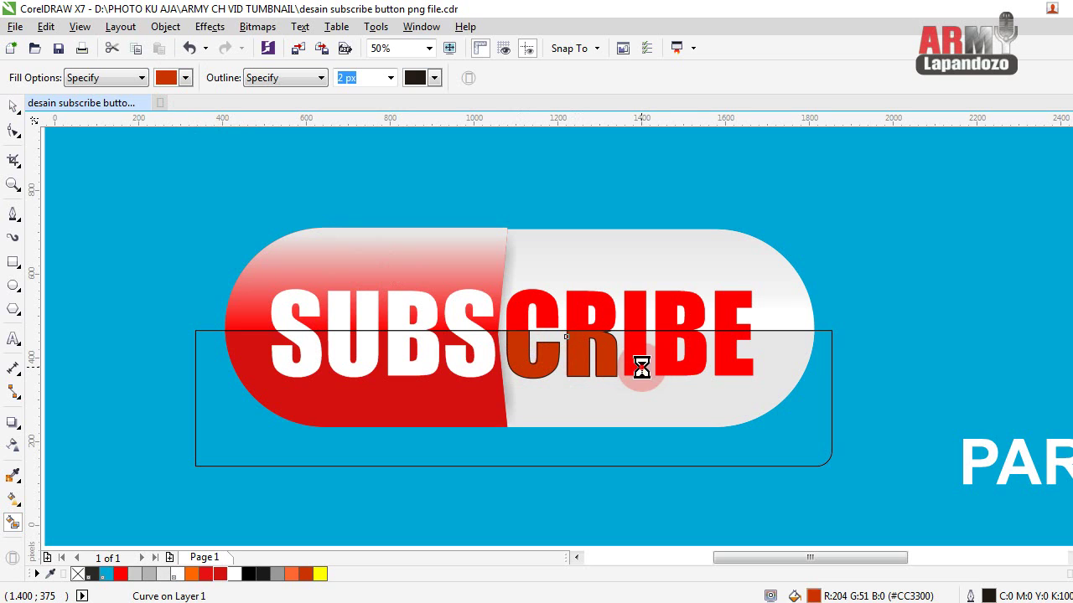
click(640, 363)
click(727, 362)
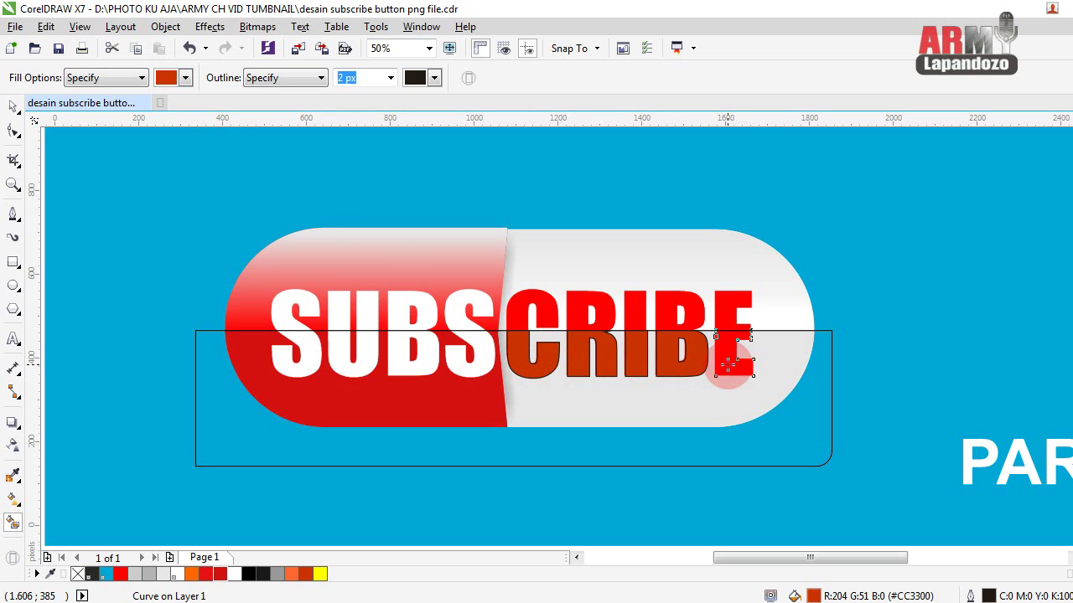
Switch the fill to light grey and fill the lower halves of S, U and B
click(186, 78)
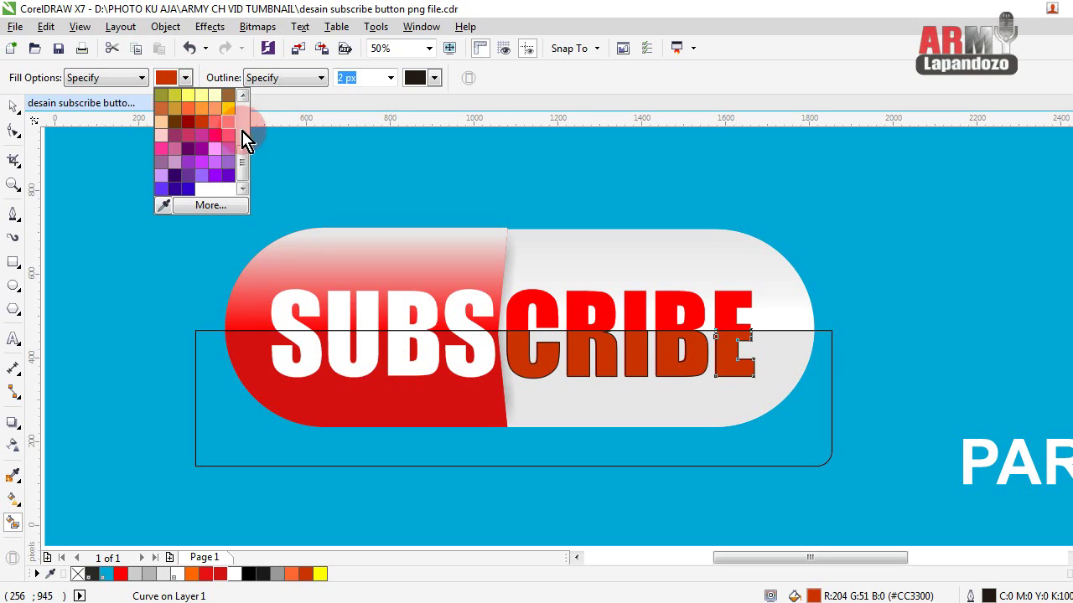
mouse_move(243, 164)
mouse_down()
mouse_move(246, 112)
mouse_move(193, 120)
mouse_up()
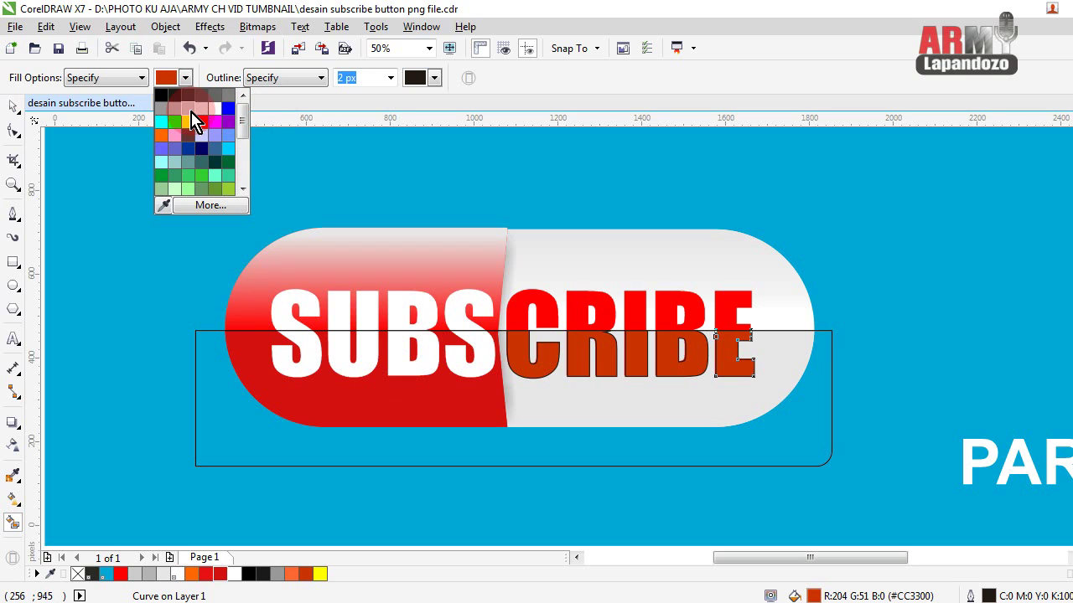
click(192, 116)
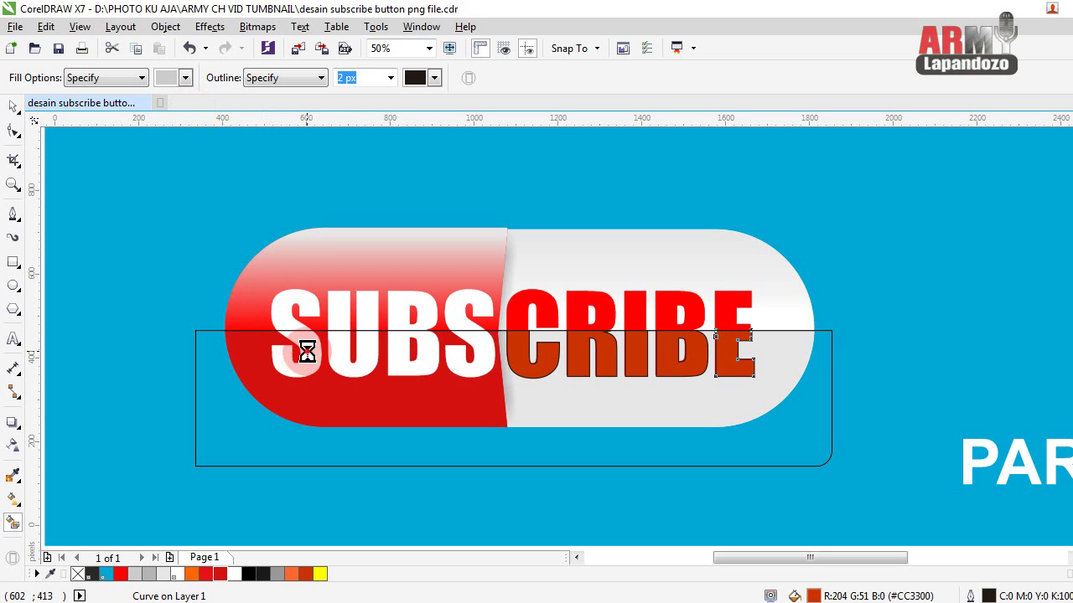
click(346, 358)
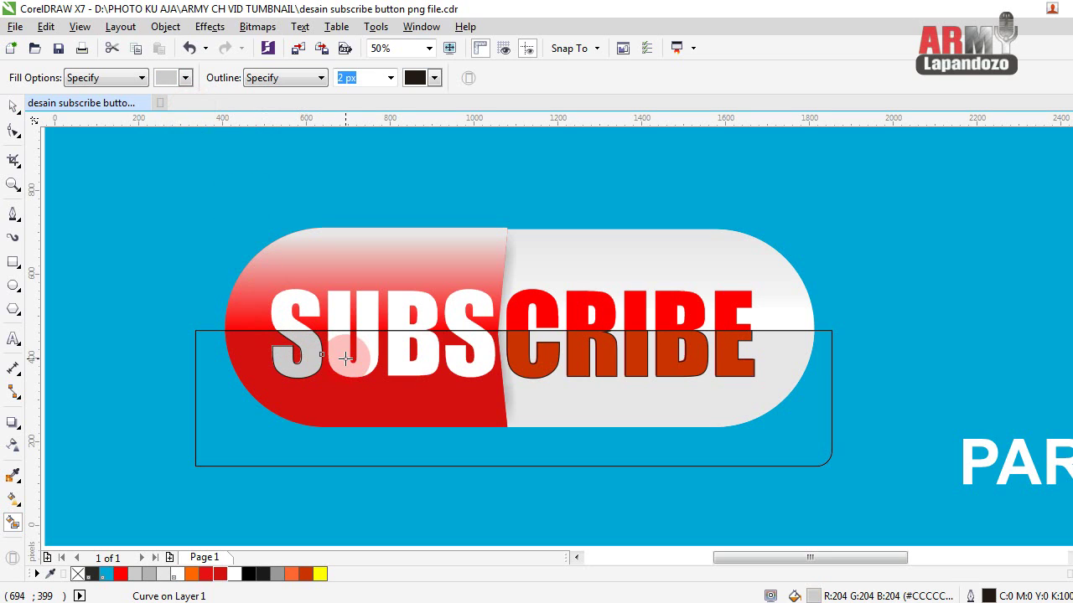
click(400, 360)
click(488, 360)
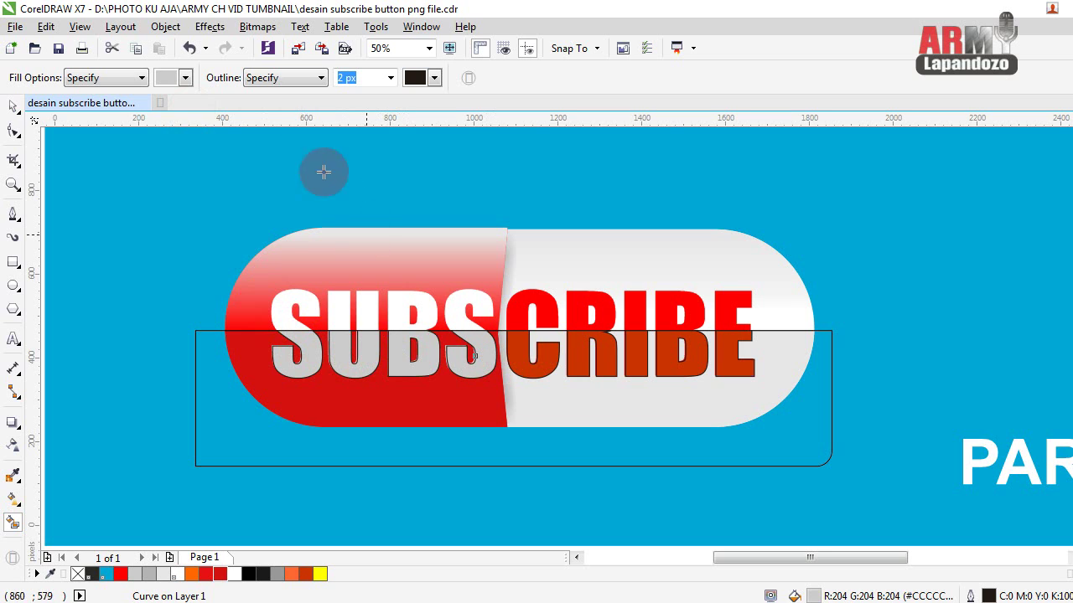
Repaint the lower halves of all four SUBS letters a lighter grey #E6E6E6
click(185, 79)
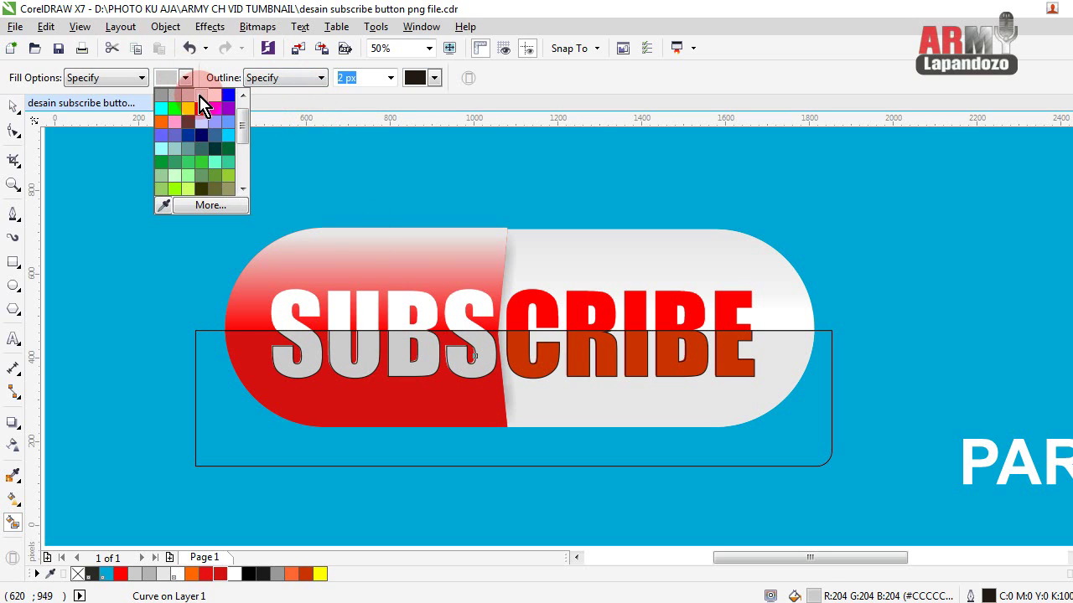
click(203, 96)
click(267, 300)
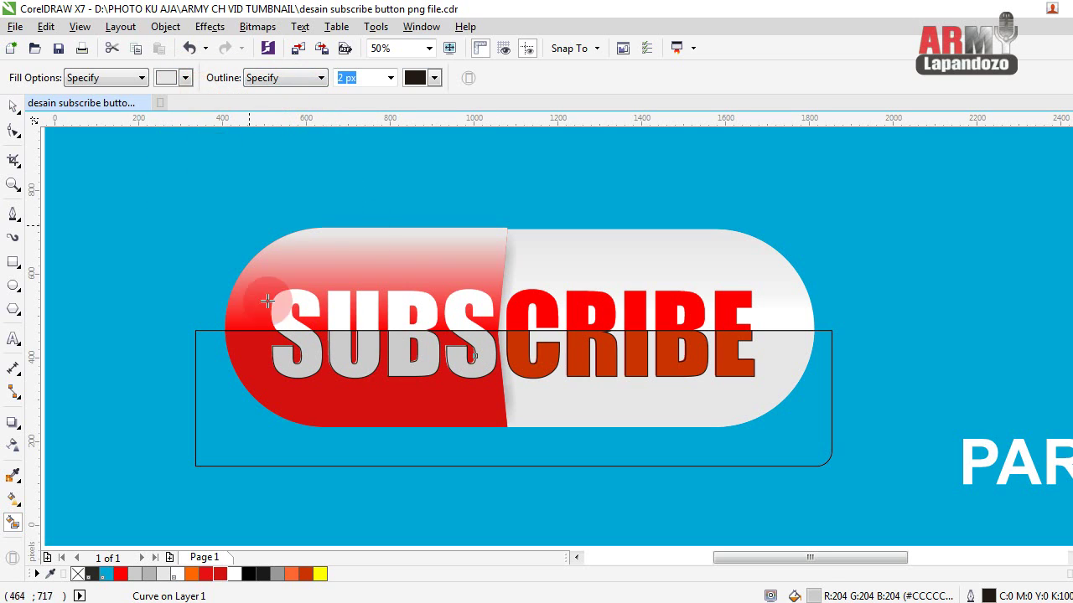
click(308, 362)
click(342, 358)
click(411, 357)
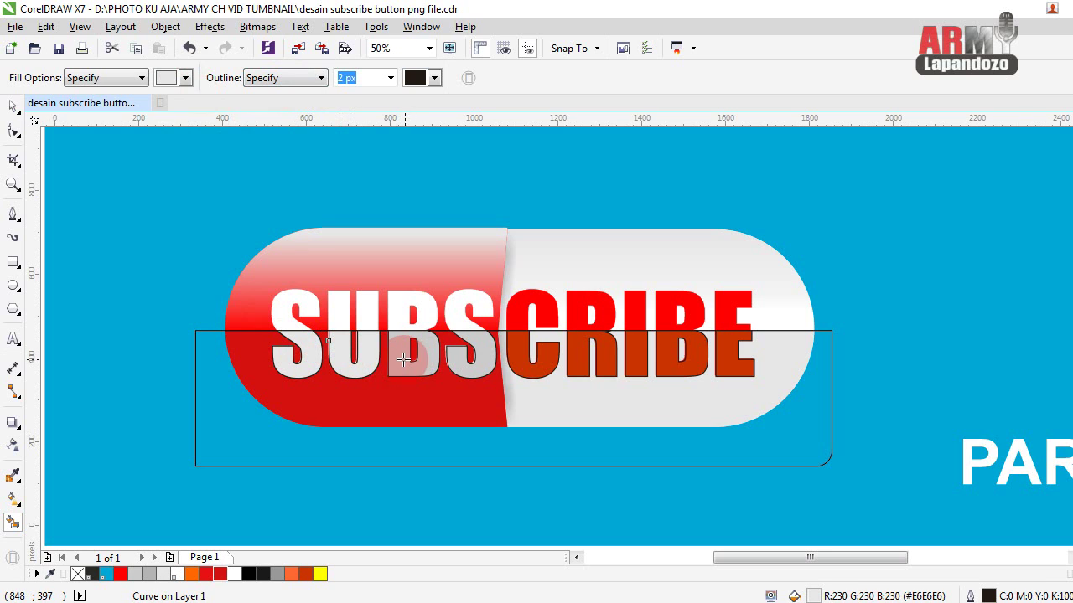
click(467, 369)
click(165, 411)
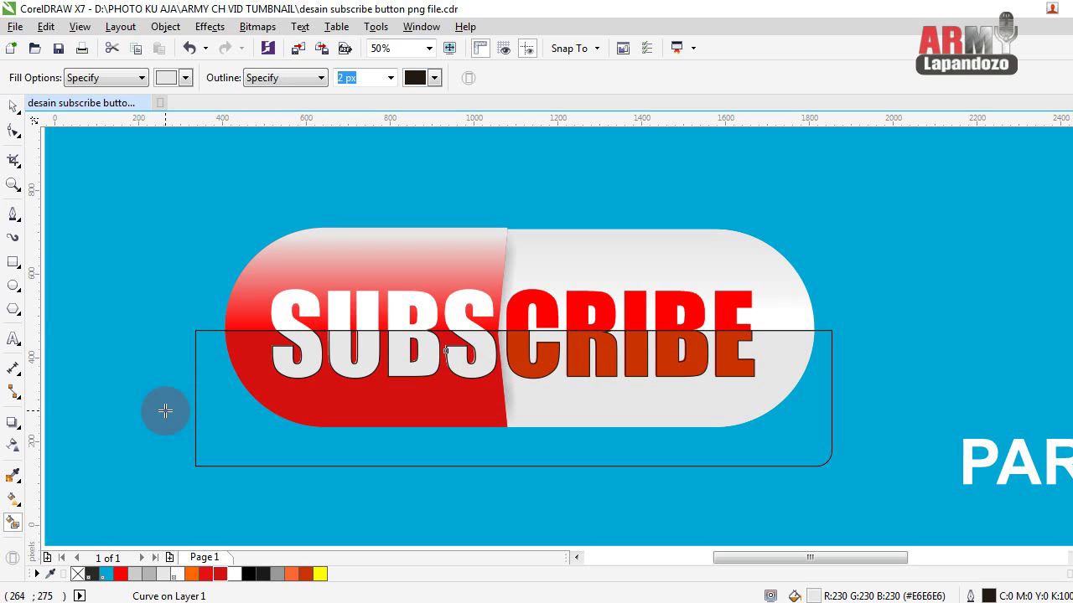
click(12, 107)
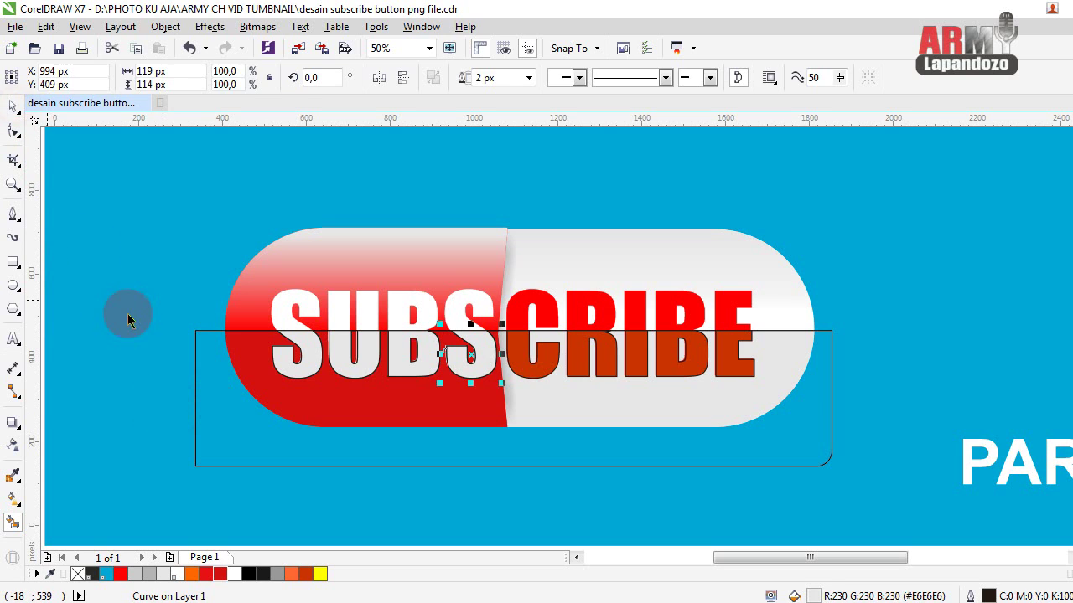
click(160, 353)
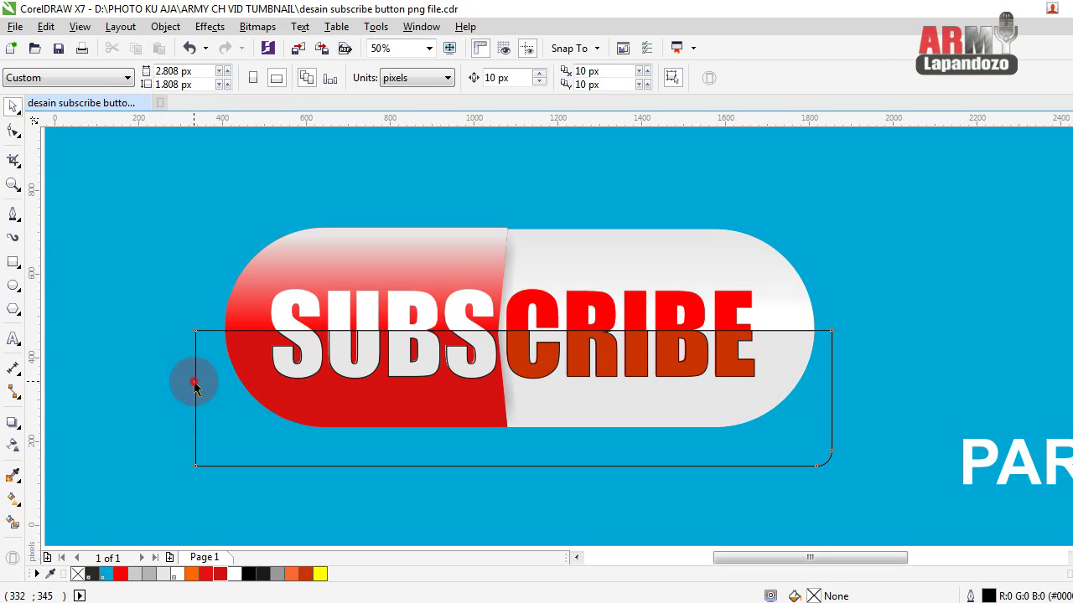
Delete the helper rectangle and set the SUBSCRIBE letter pieces' outline to No Color
click(195, 383)
click(186, 366)
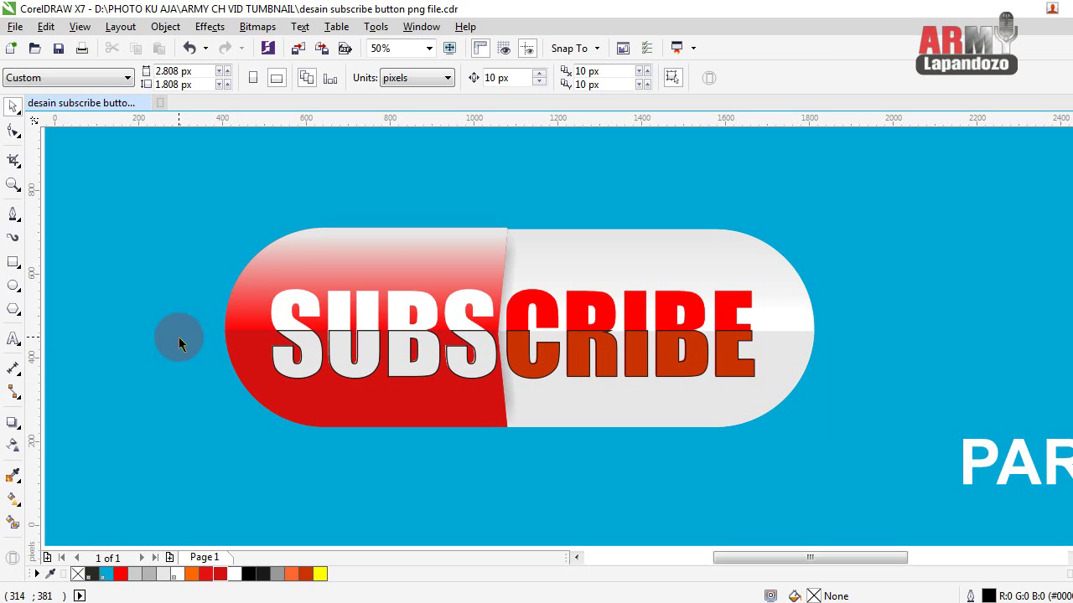
drag(189, 265, 789, 415)
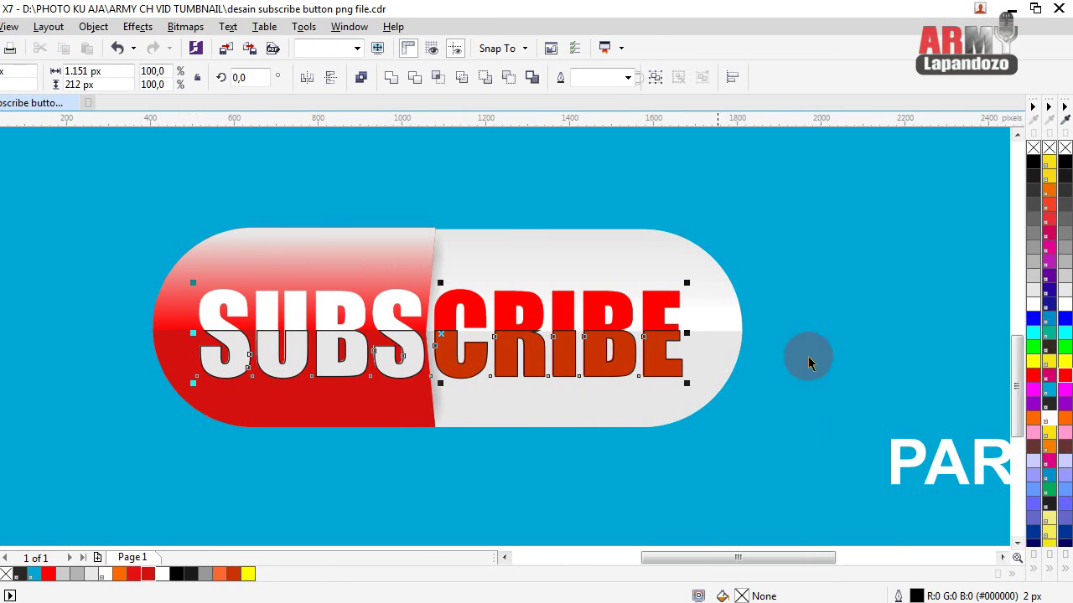
right_click(1038, 153)
click(820, 266)
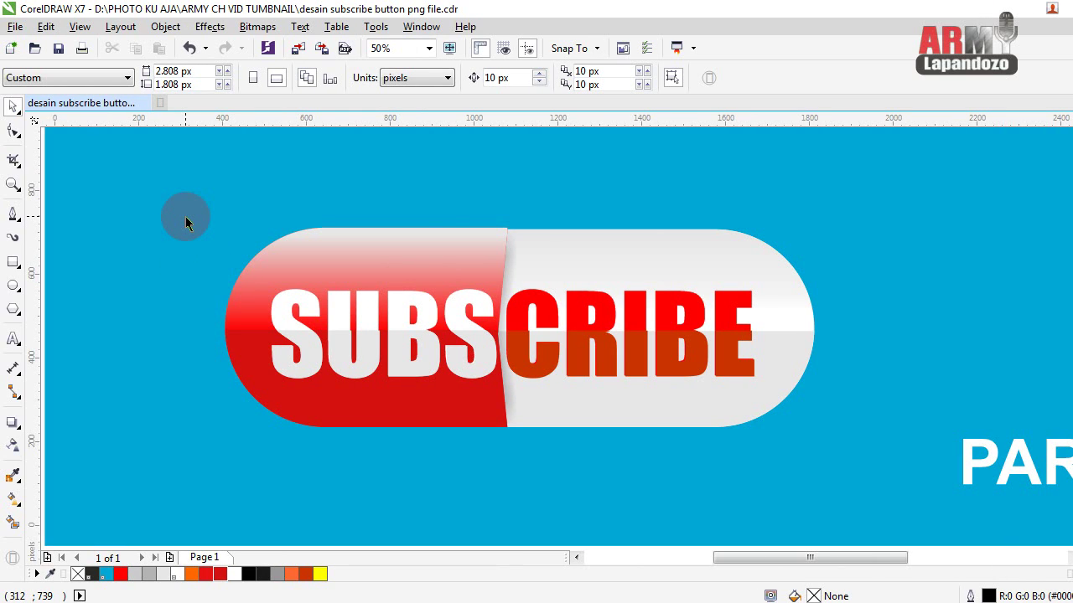
drag(185, 250, 805, 413)
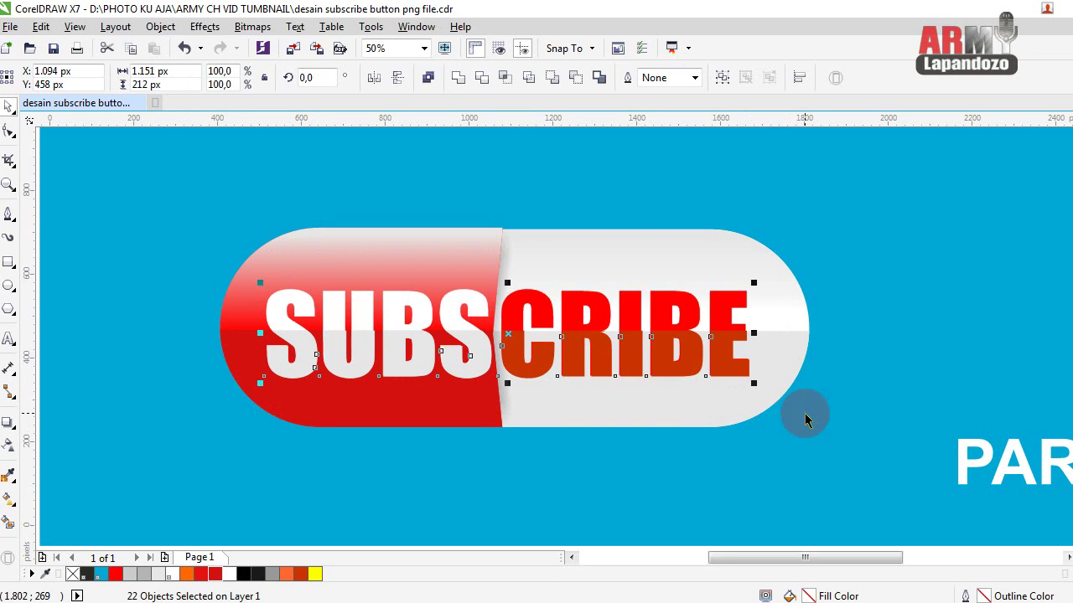
Group the 22 letter pieces, then group that lettering with the capsule
key(ctrl+g)
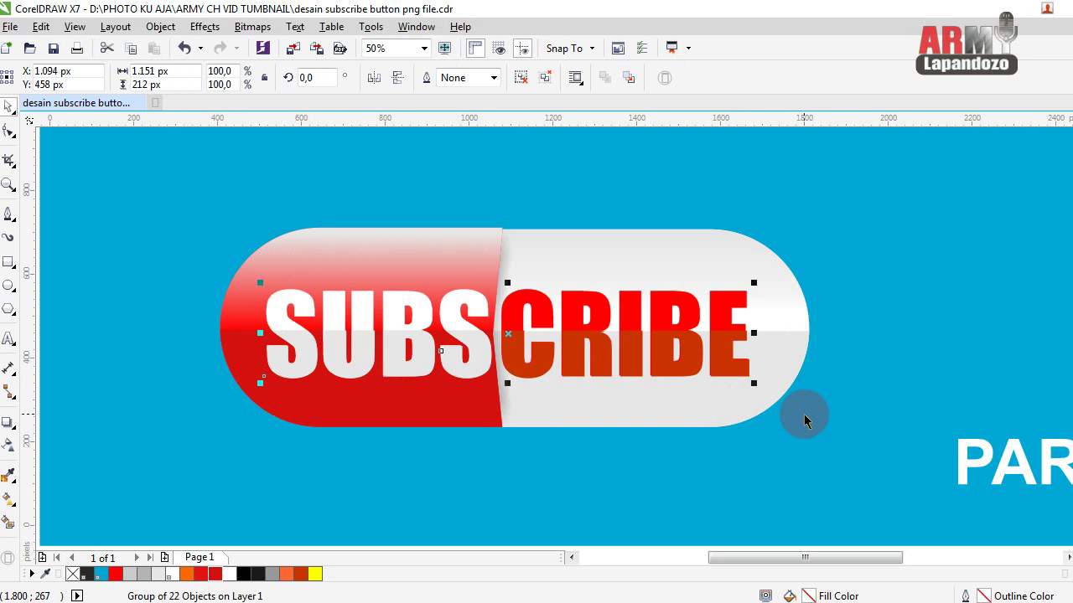
key(Right)
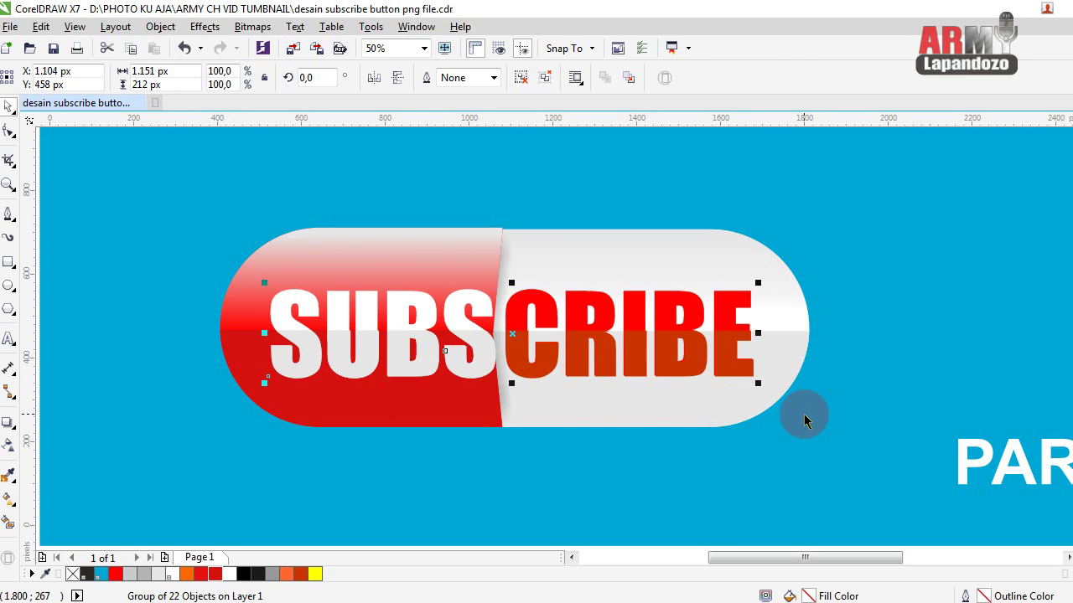
key(Left)
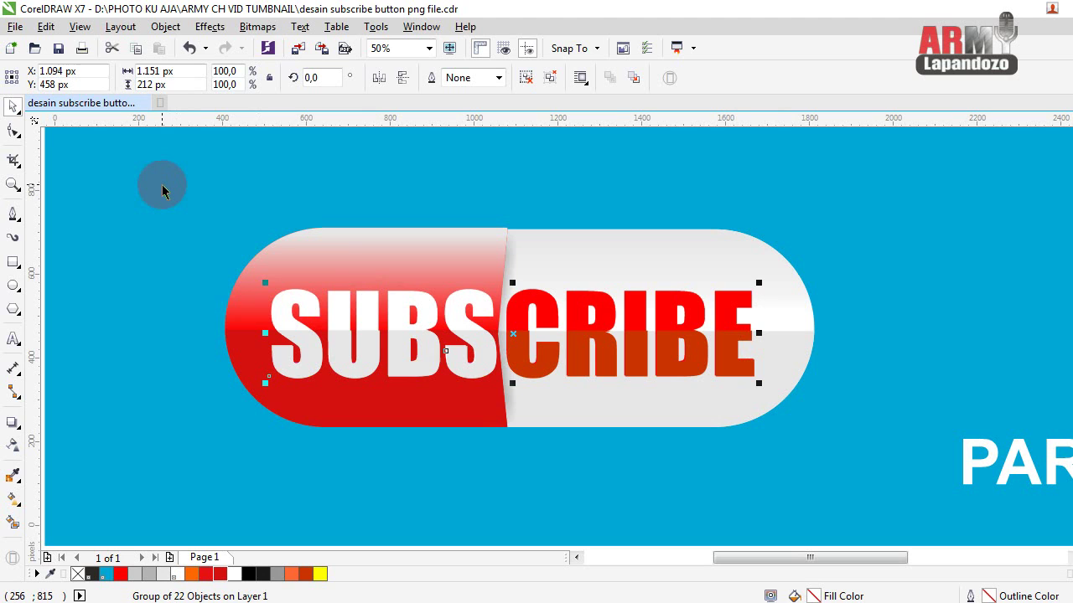
drag(162, 191, 804, 449)
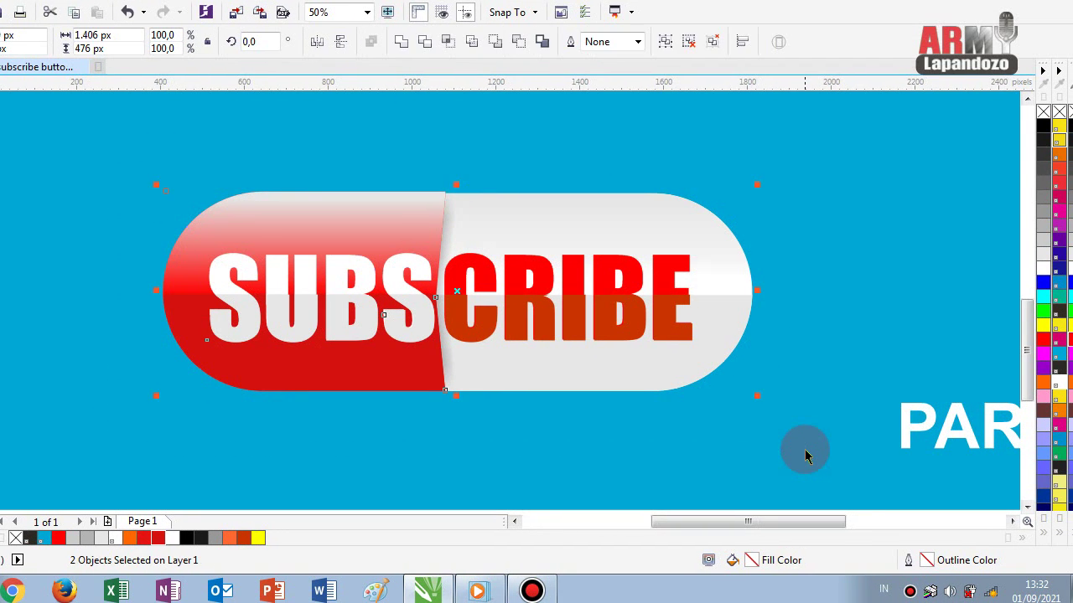
key(ctrl+g)
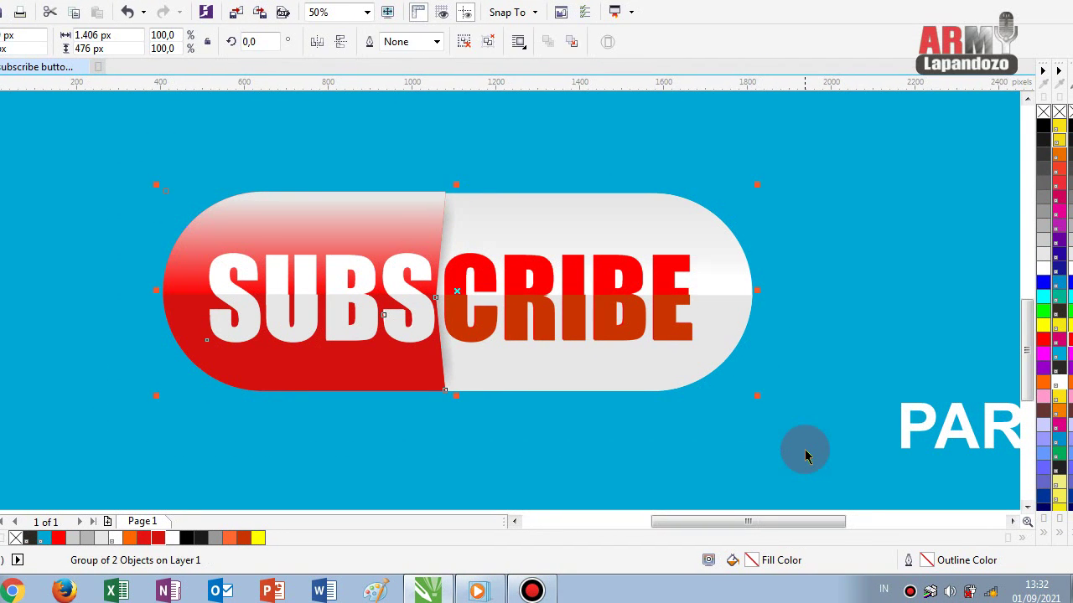
Nudge the SUBSCRIBE button up two steps and scale it to about 120%
scroll(643, 397, down, 2)
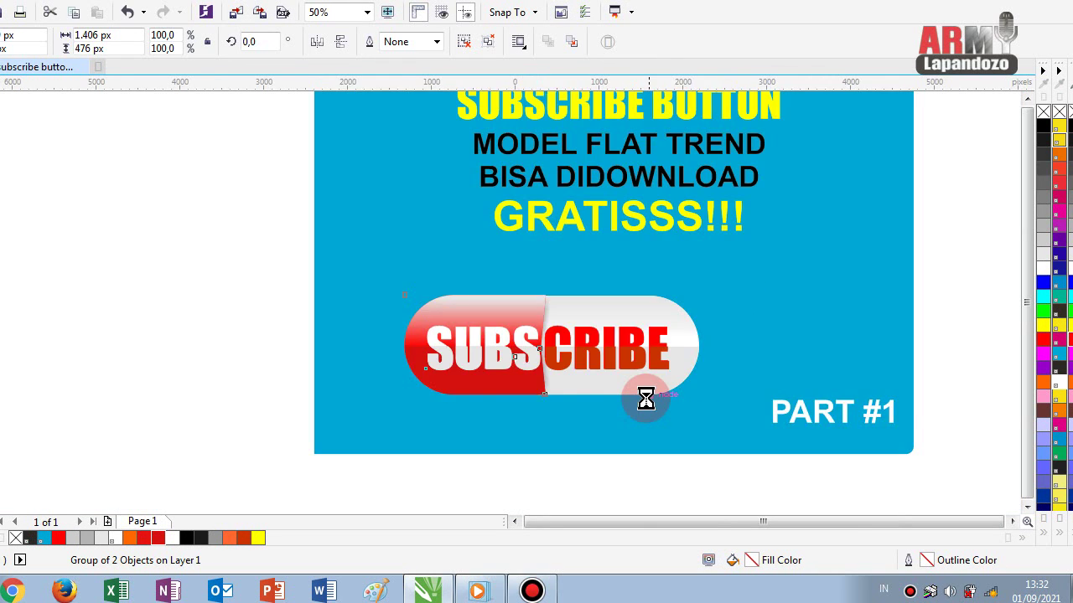
scroll(644, 397, down, 2)
scroll(647, 396, up, 2)
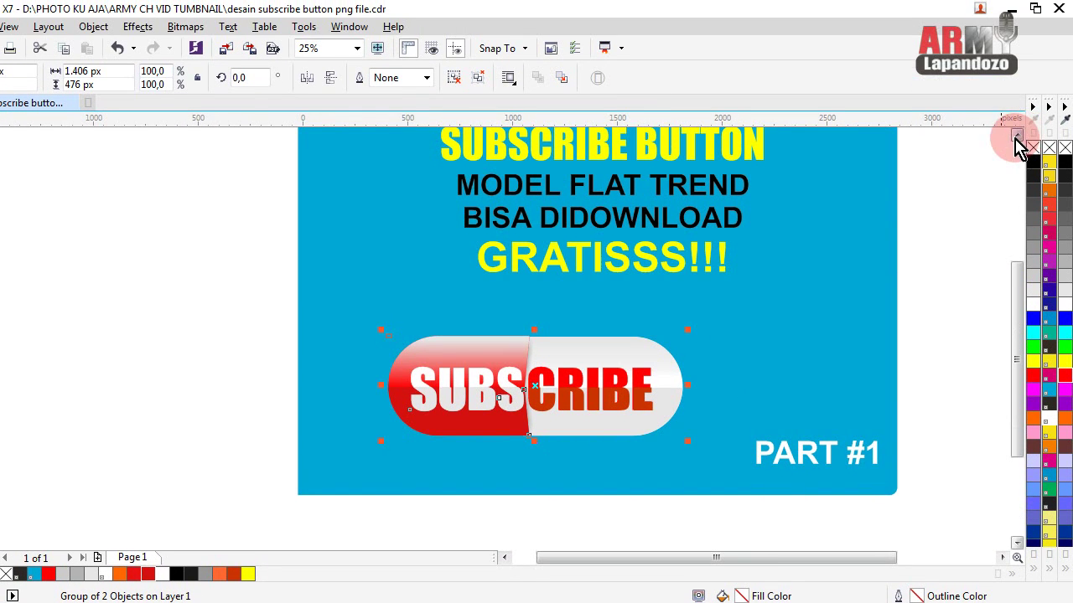
click(1017, 136)
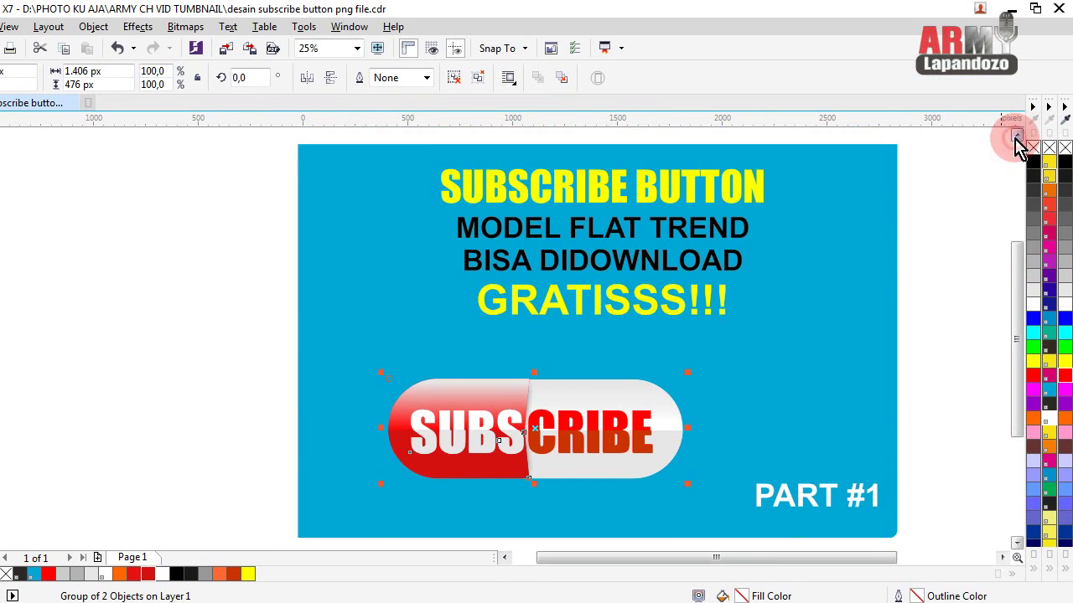
drag(264, 348, 728, 474)
key(Up)
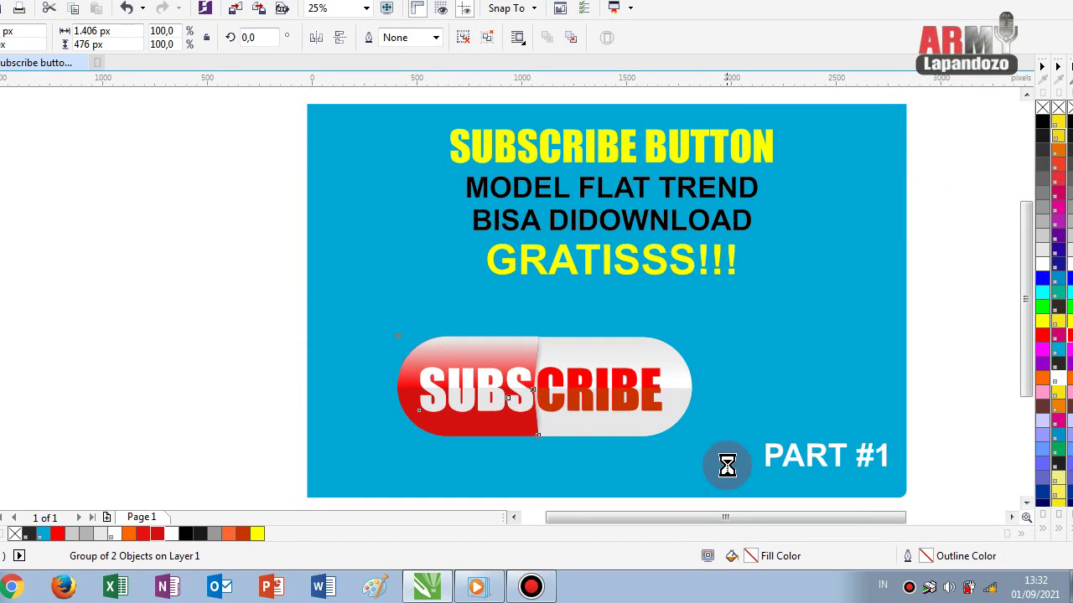
key(Up)
key(Up)
key(Up)
key(Up)
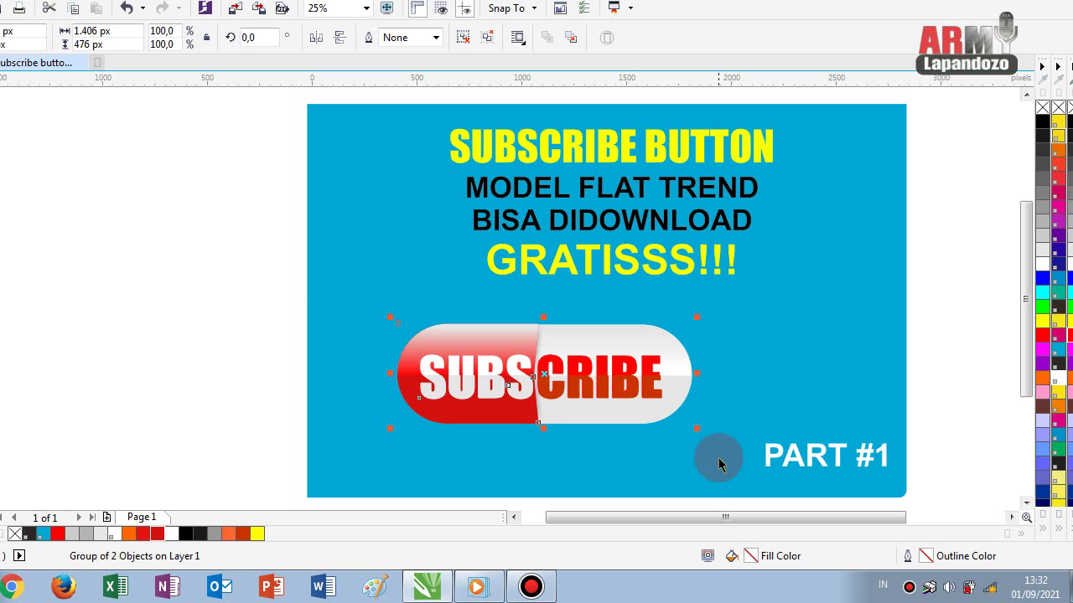
mouse_move(695, 427)
mouse_down()
mouse_move(723, 433)
mouse_move(754, 467)
mouse_up()
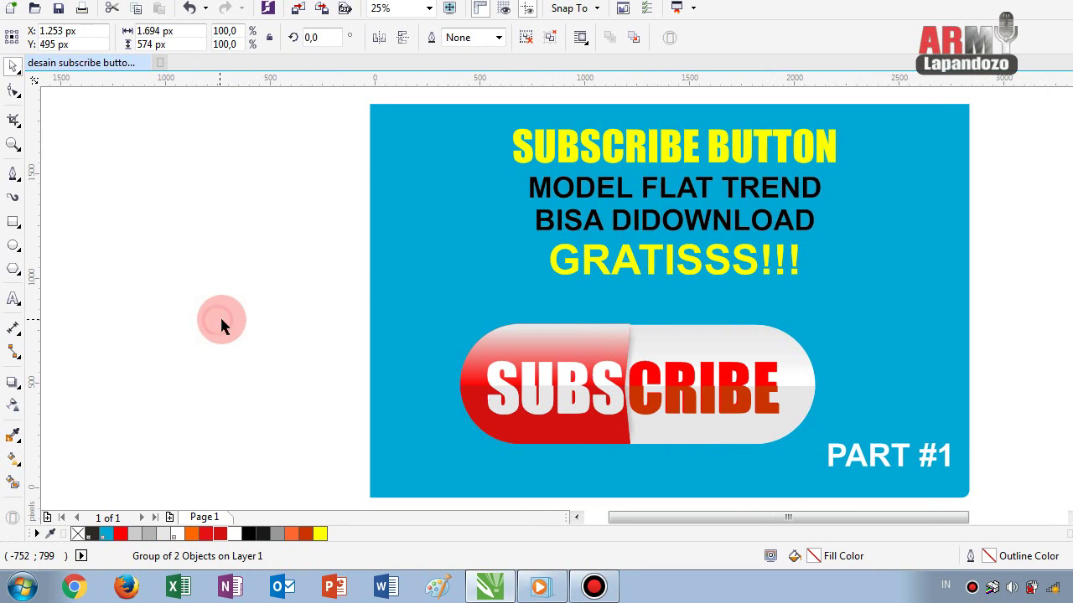
click(220, 315)
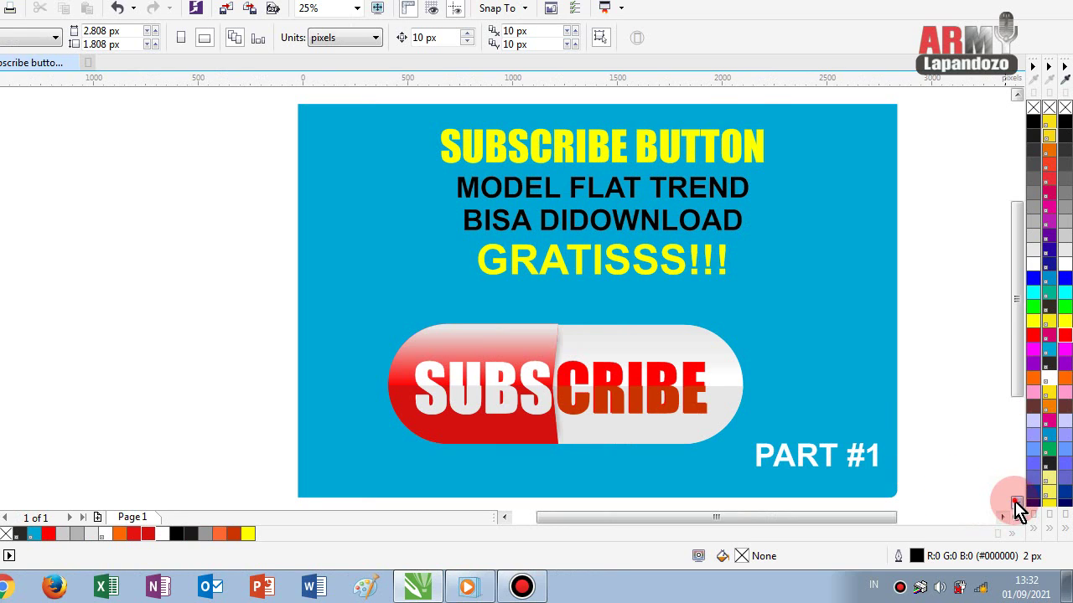
Ungroup the SUBSCRIBE button back into its separate pieces
click(1016, 503)
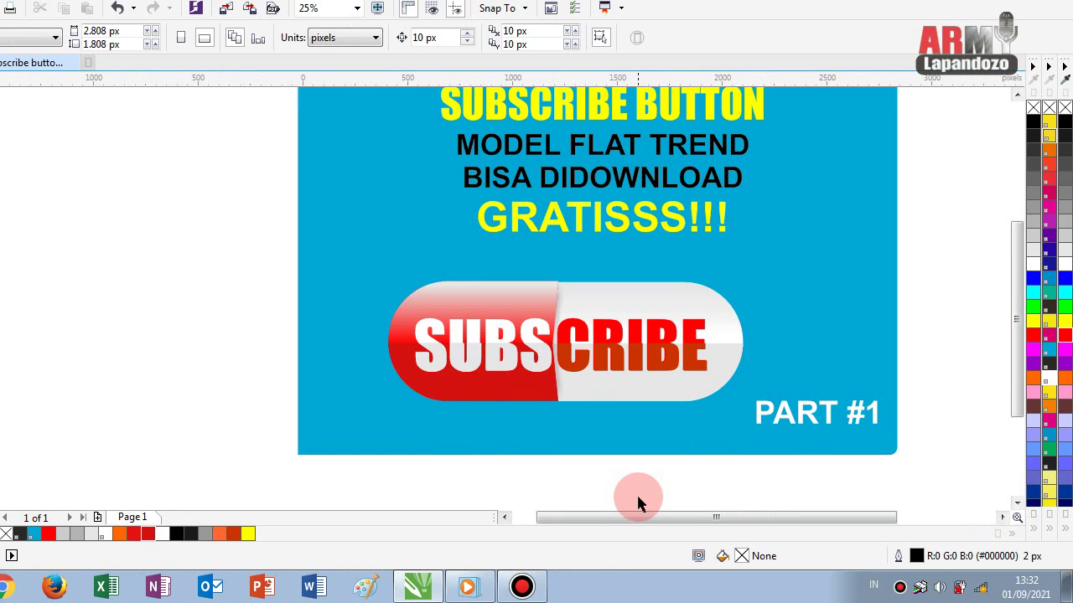
click(440, 356)
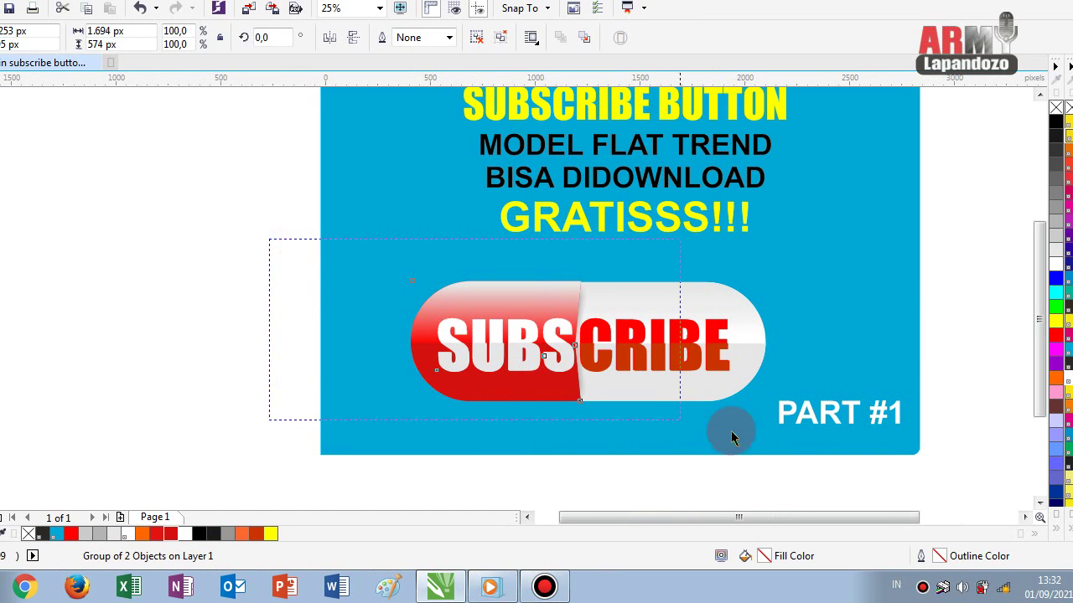
drag(269, 243, 790, 462)
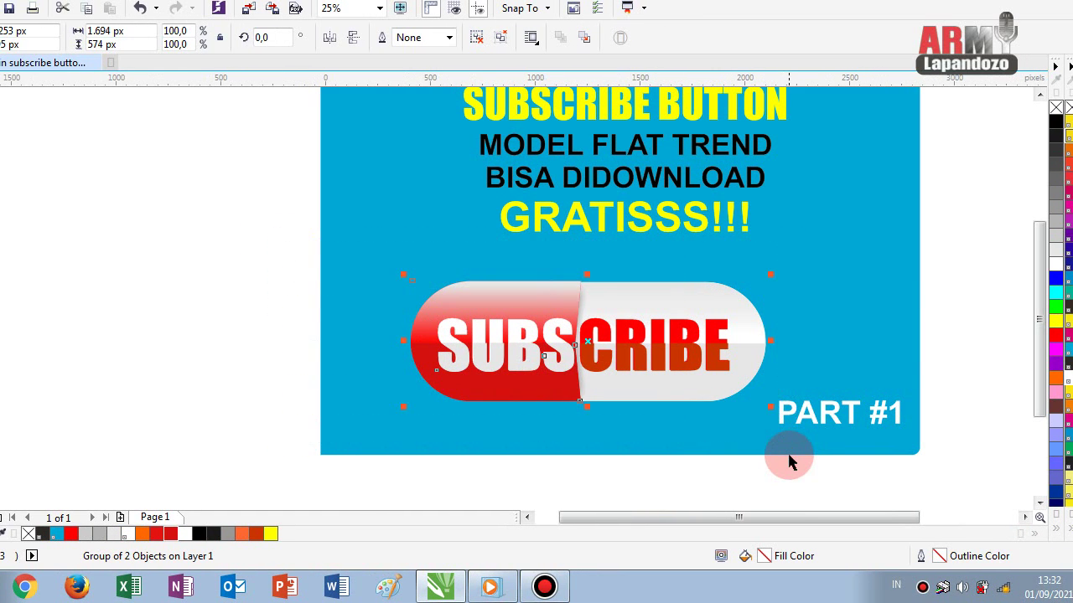
key(ctrl+u)
key(ctrl+u)
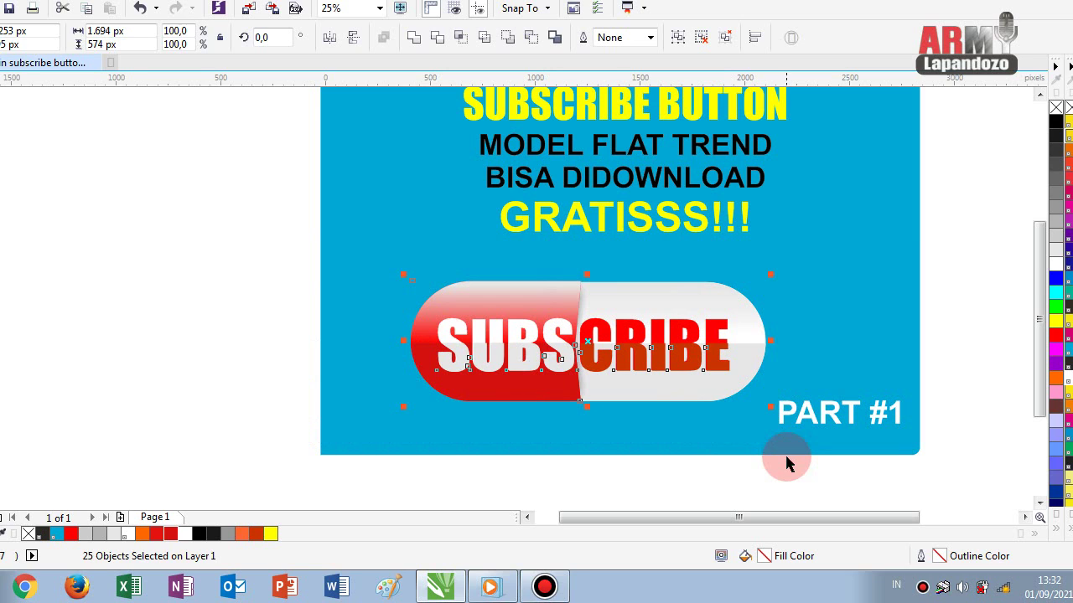
key(Escape)
scroll(453, 352, up, 2)
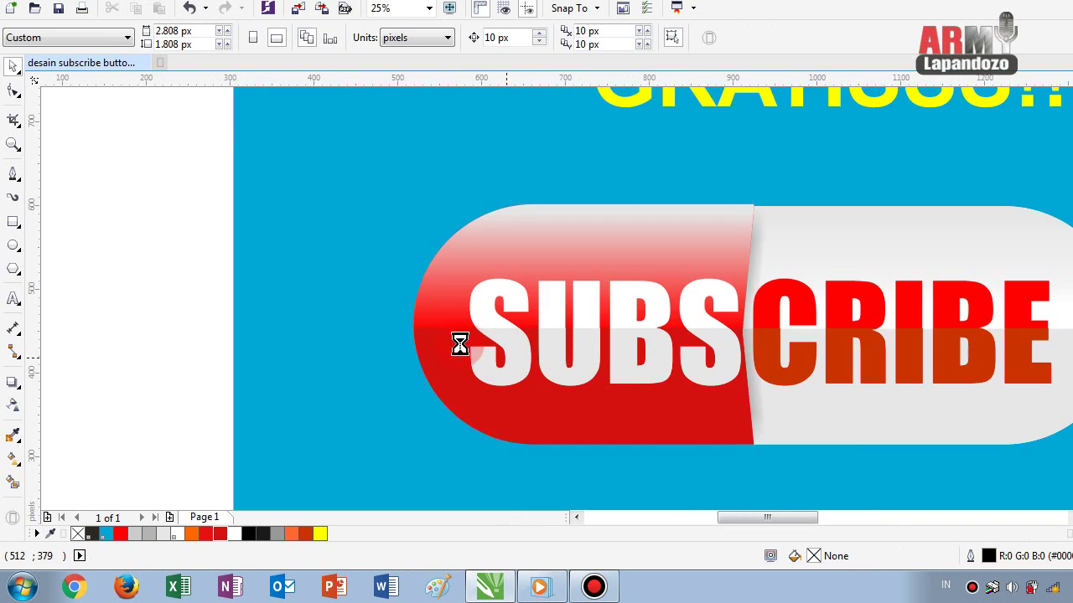
scroll(313, 304, up, 2)
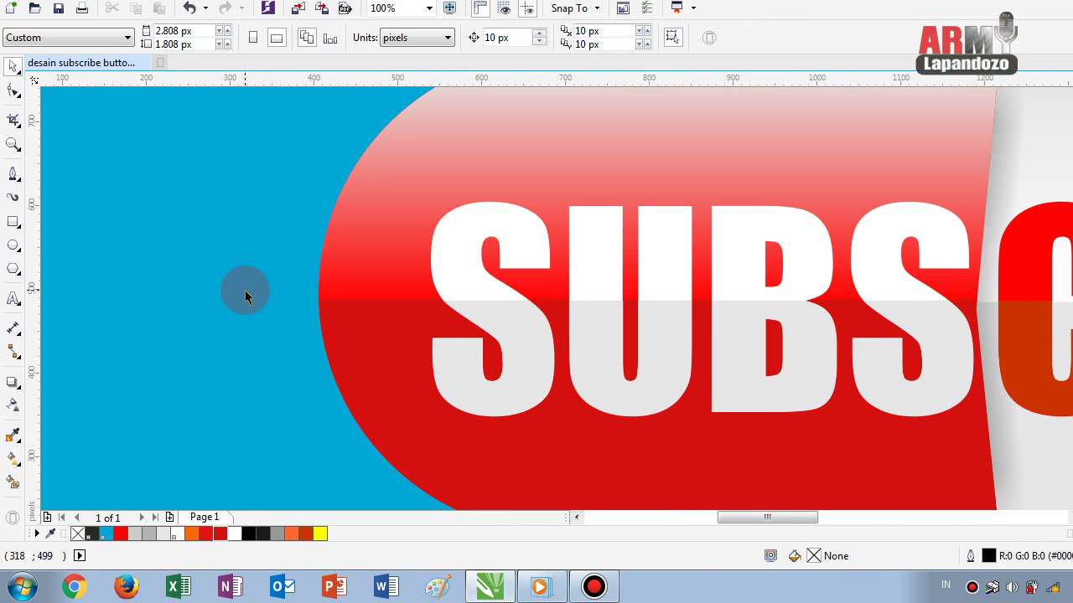
scroll(245, 289, down, 1)
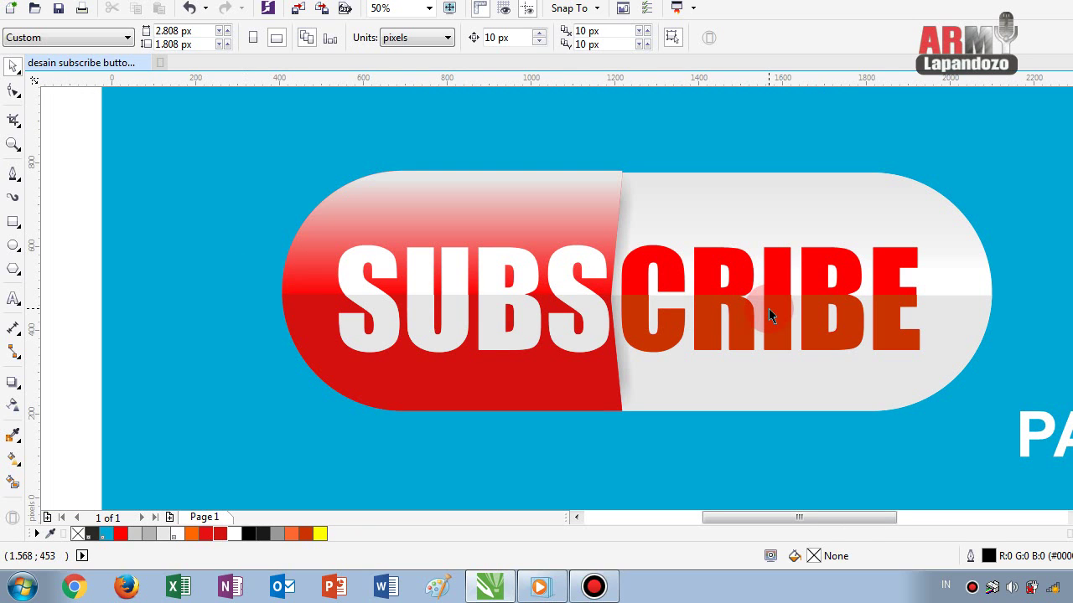
scroll(768, 308, up, 1)
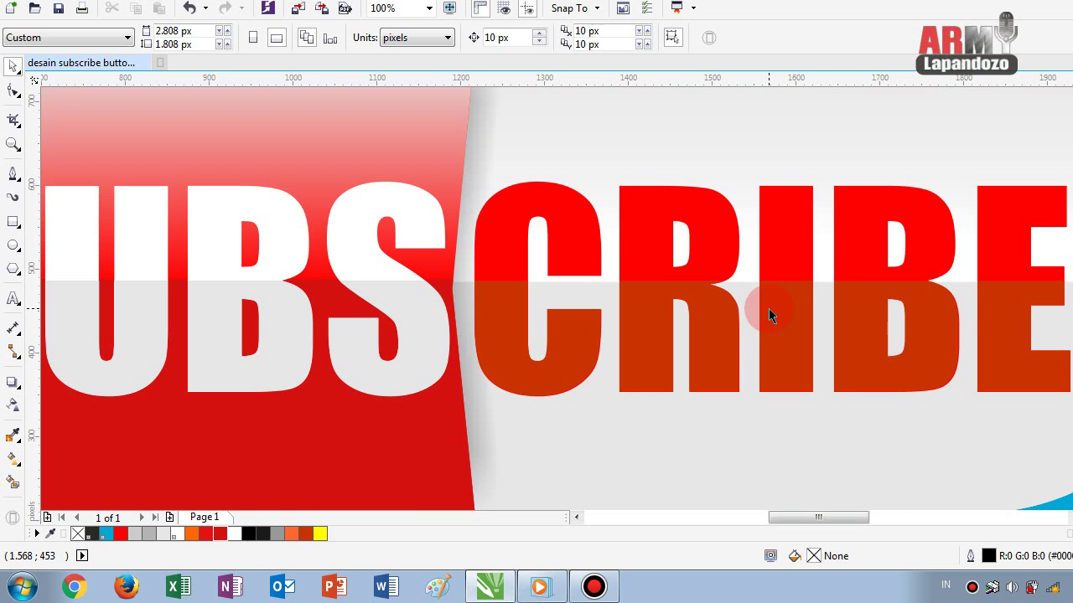
scroll(768, 309, down, 2)
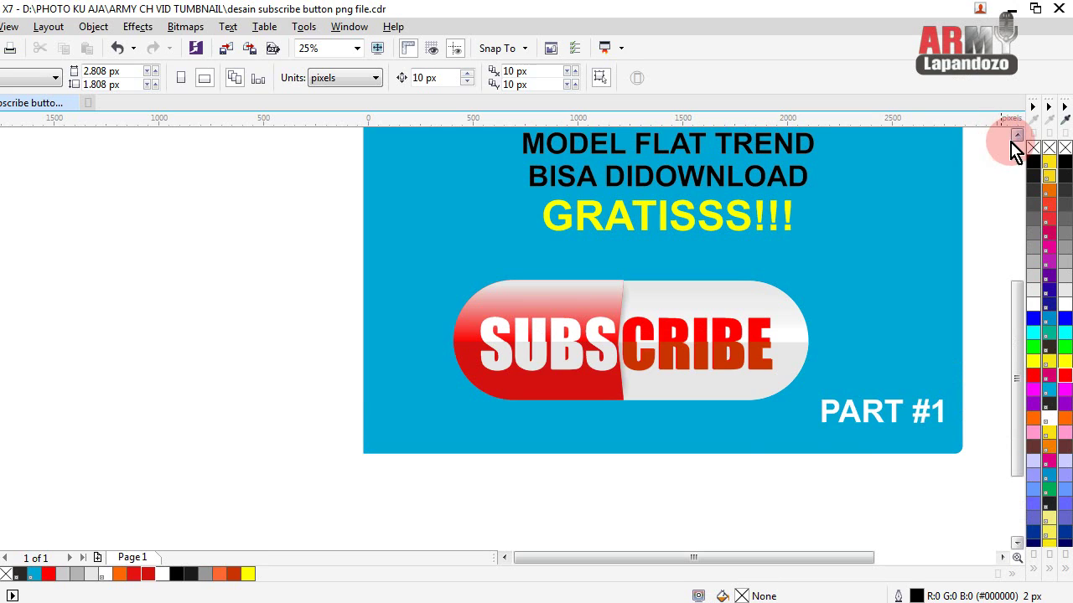
click(1013, 137)
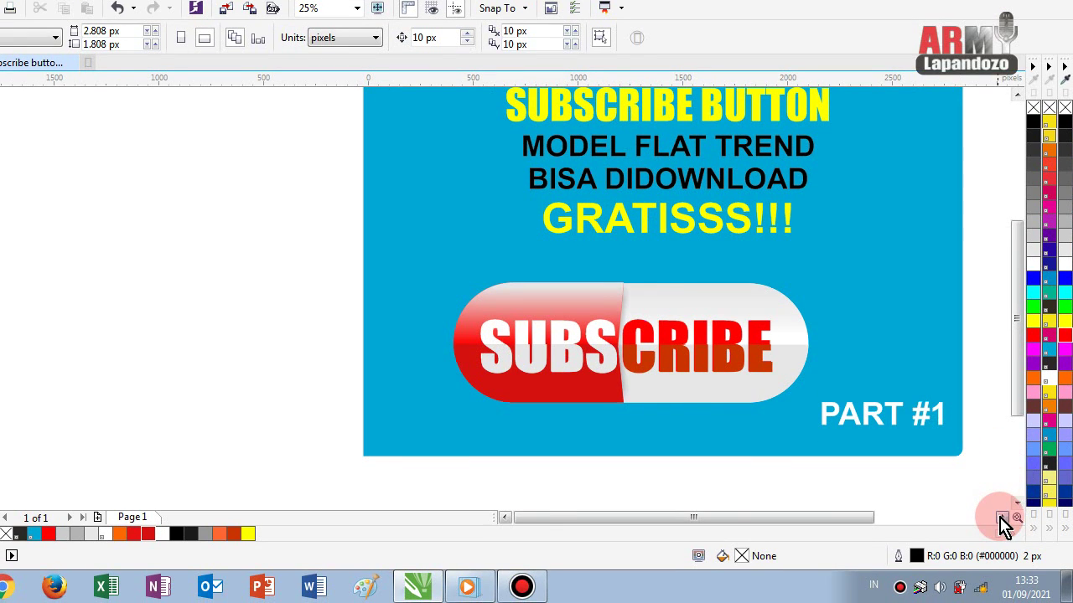
click(1002, 518)
click(1016, 506)
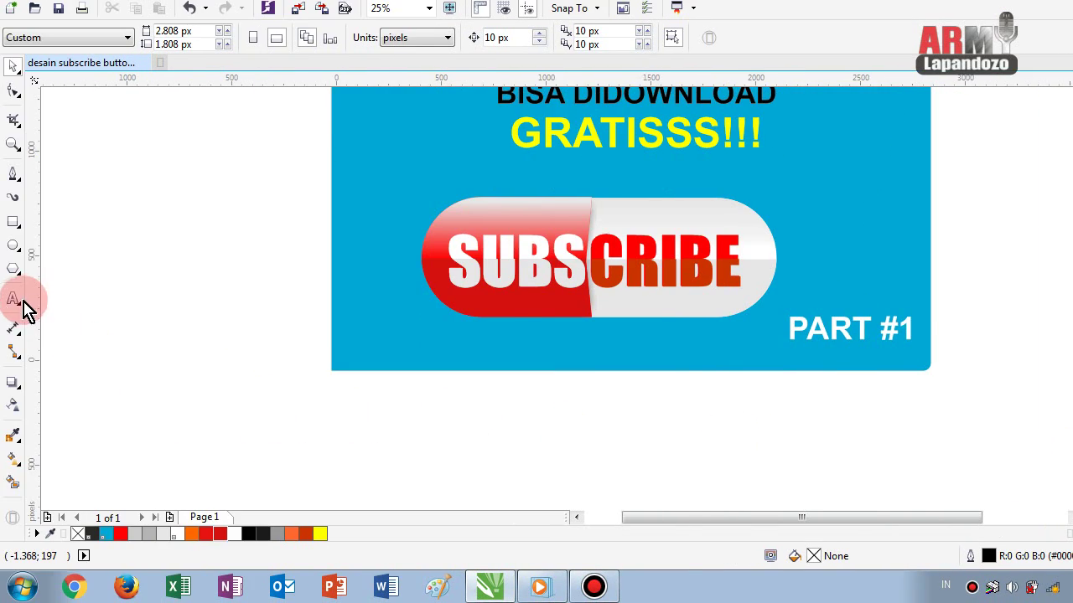
Type 'KAMI AKAN SIAPKAN LINK UNTUK DI DOWNLOAD' and 'TERIMA KASIH SUDAH MENONTON' on two lines below the banner
click(13, 299)
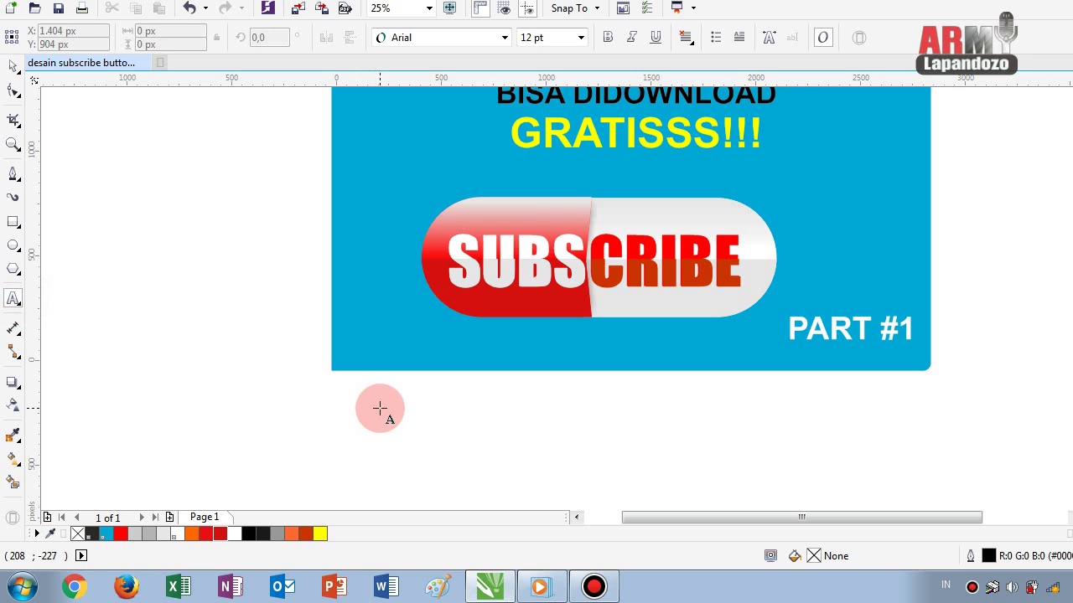
click(378, 409)
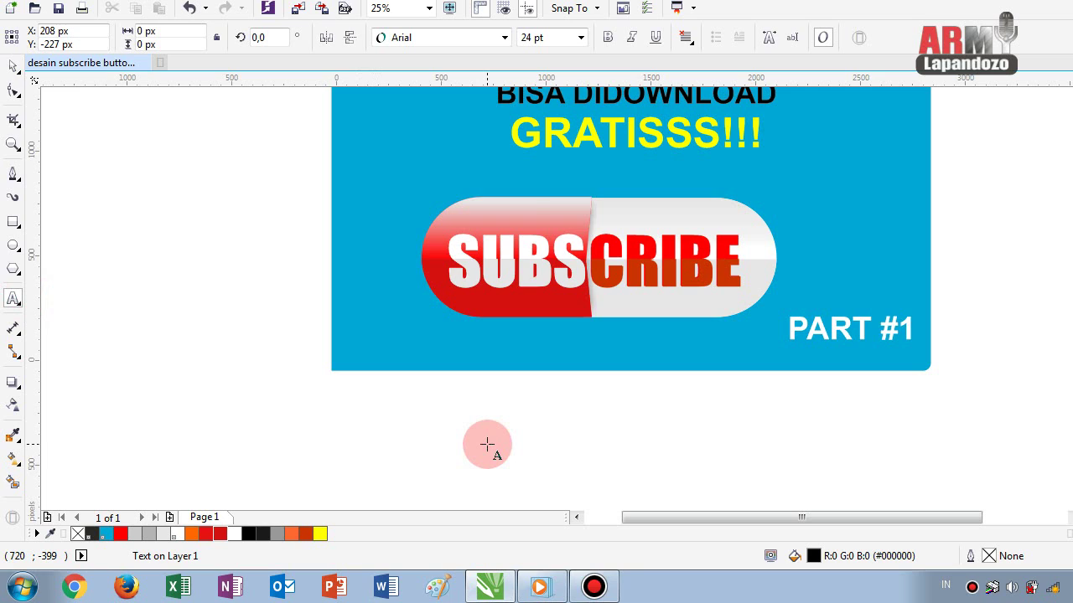
text(KAMI)
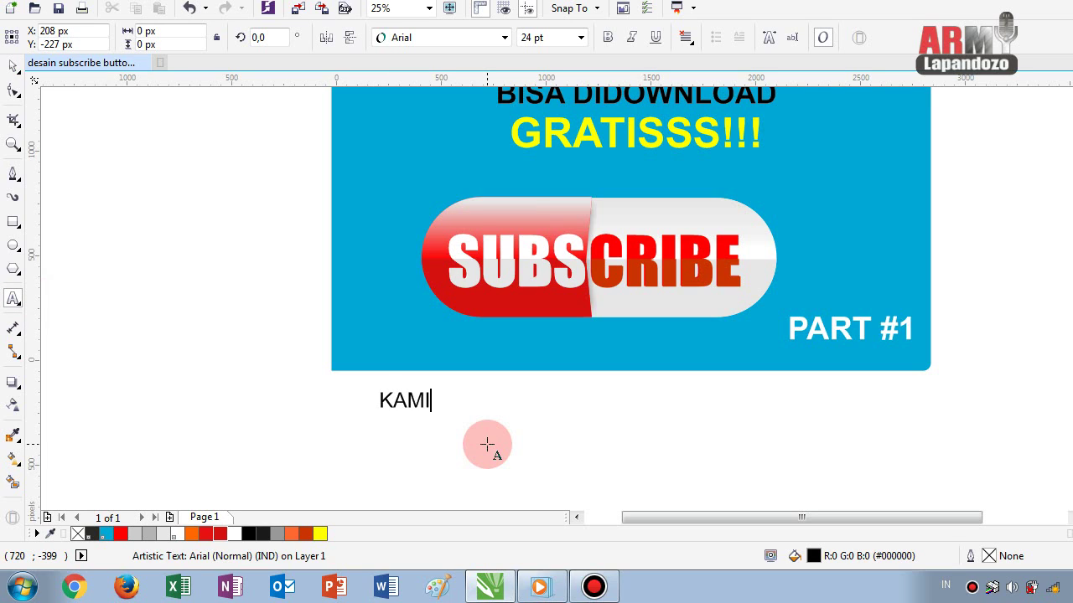
text( AKAN SIAP)
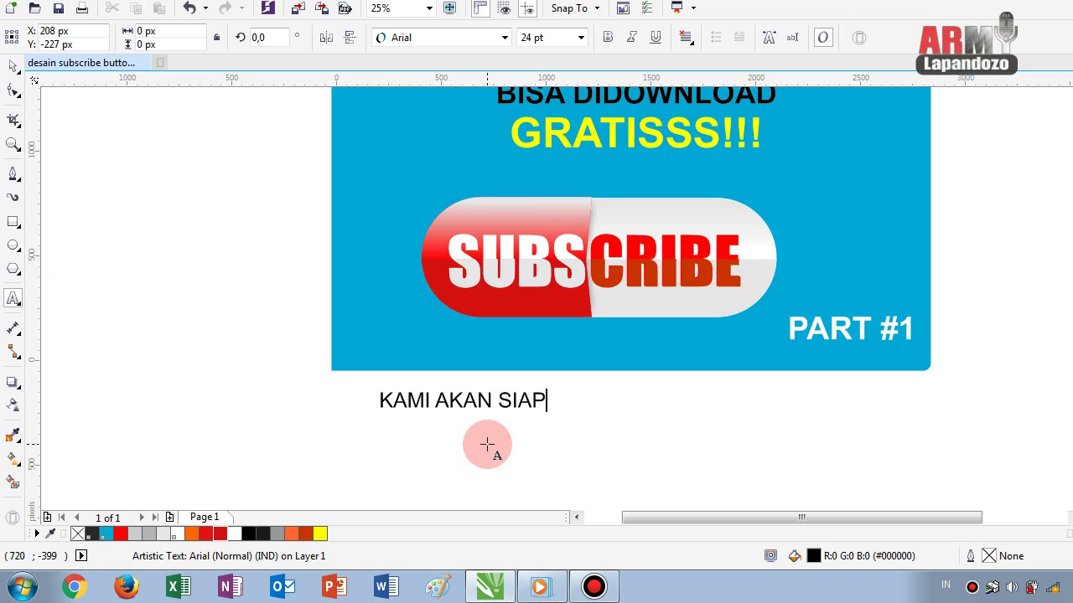
text(KAN LINK UNTUK DI)
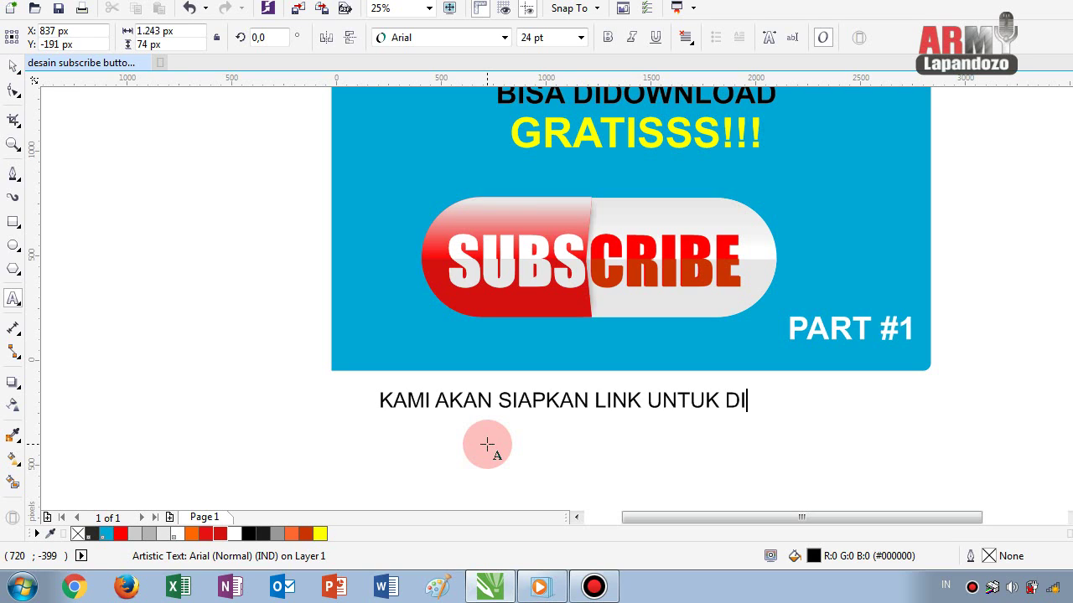
text( DOW)
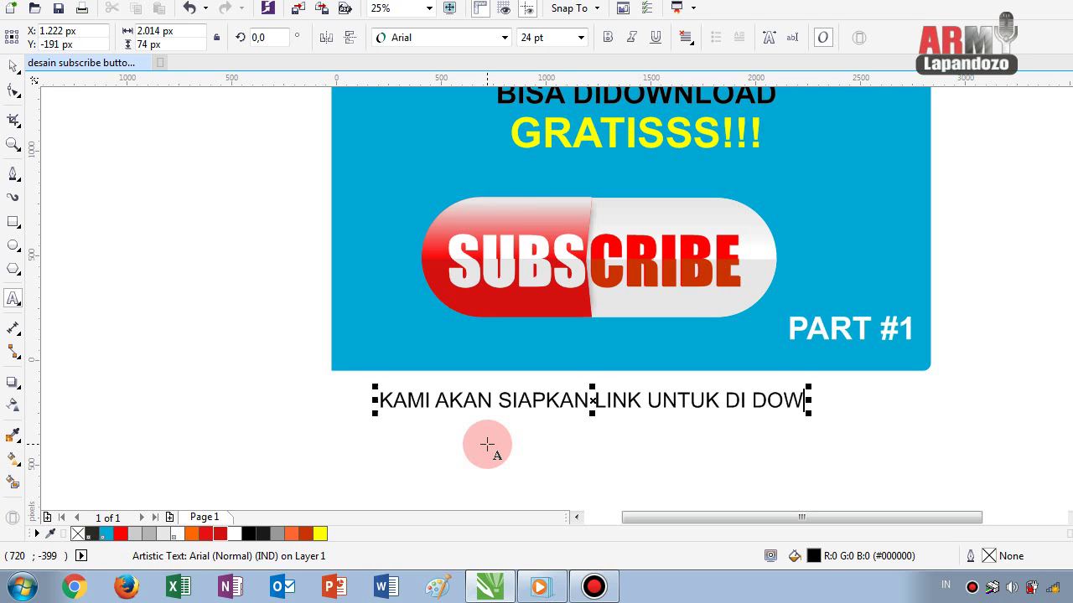
text(NLOAD)
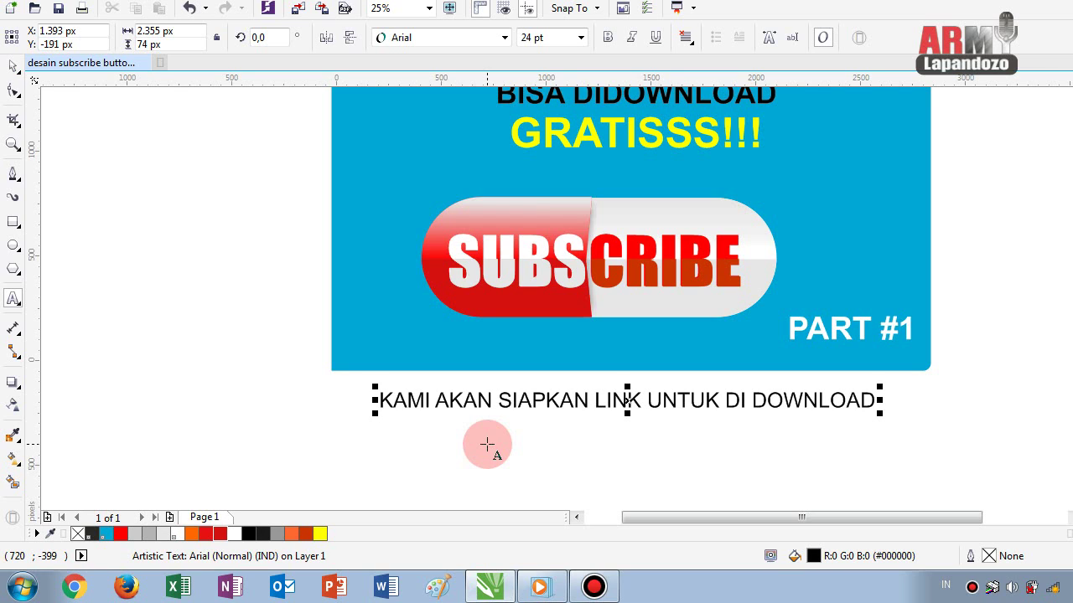
key(Return)
text(TERIMA)
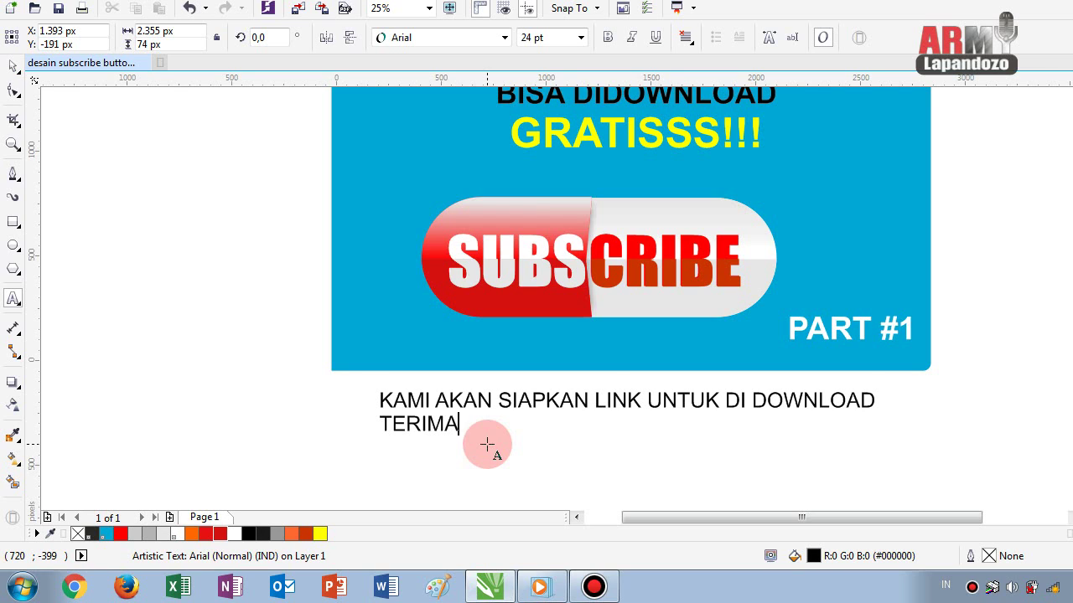
text( KASIH SUDAH MENONTON)
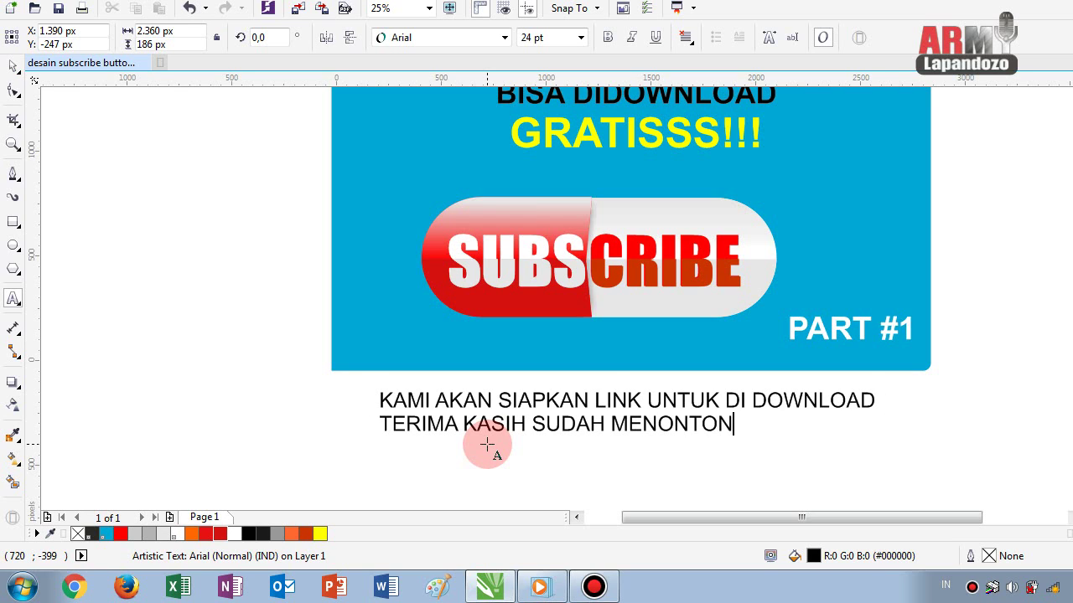
key(Escape)
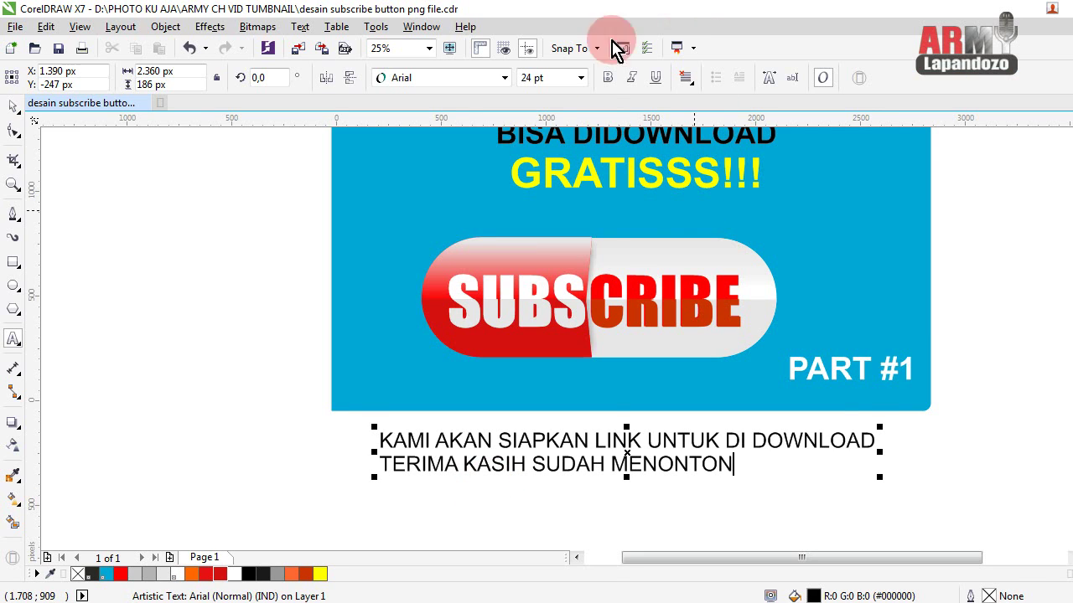
Make the 24 pt Arial caption bold and center-aligned, then deselect it
click(13, 118)
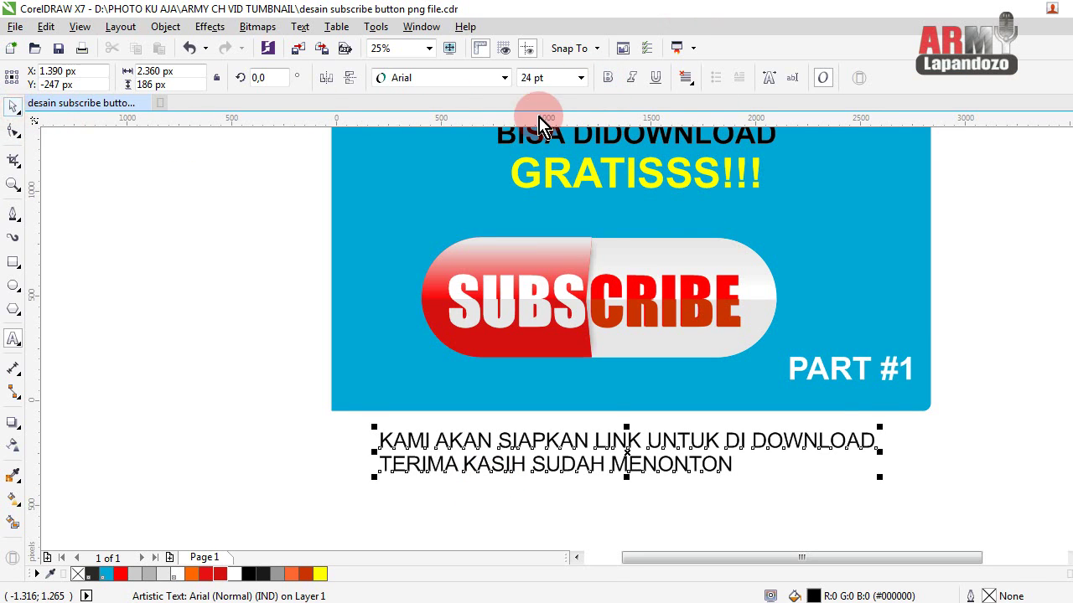
click(612, 82)
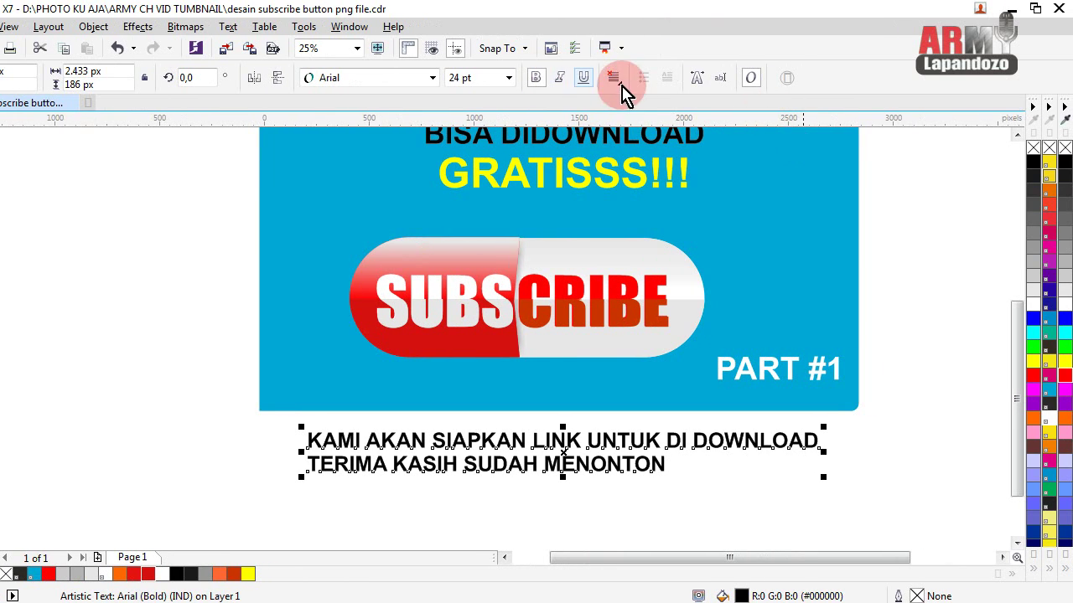
click(689, 82)
drag(621, 93, 670, 142)
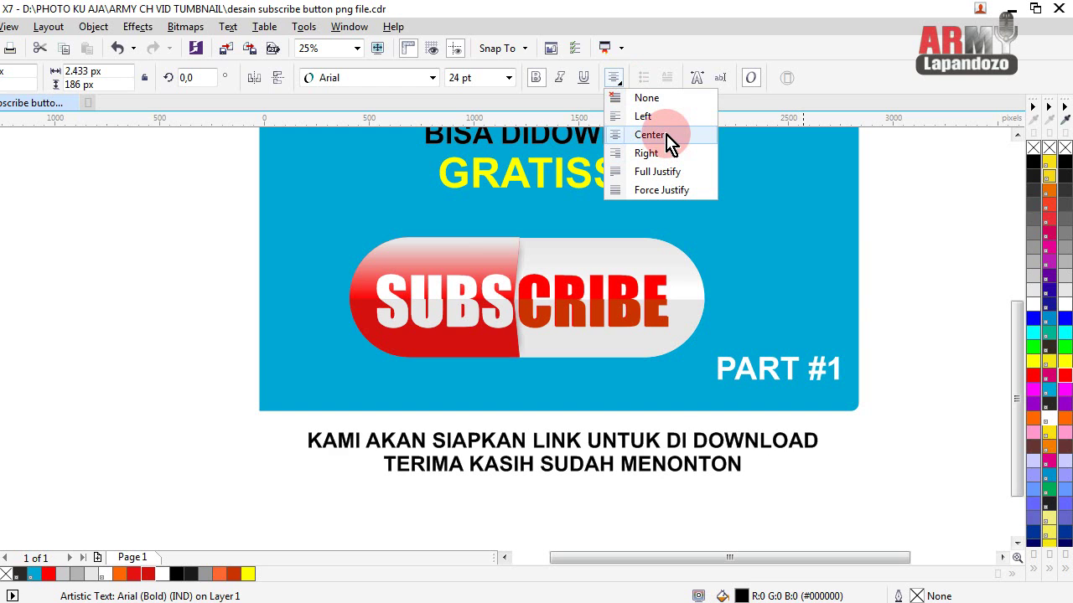
click(586, 441)
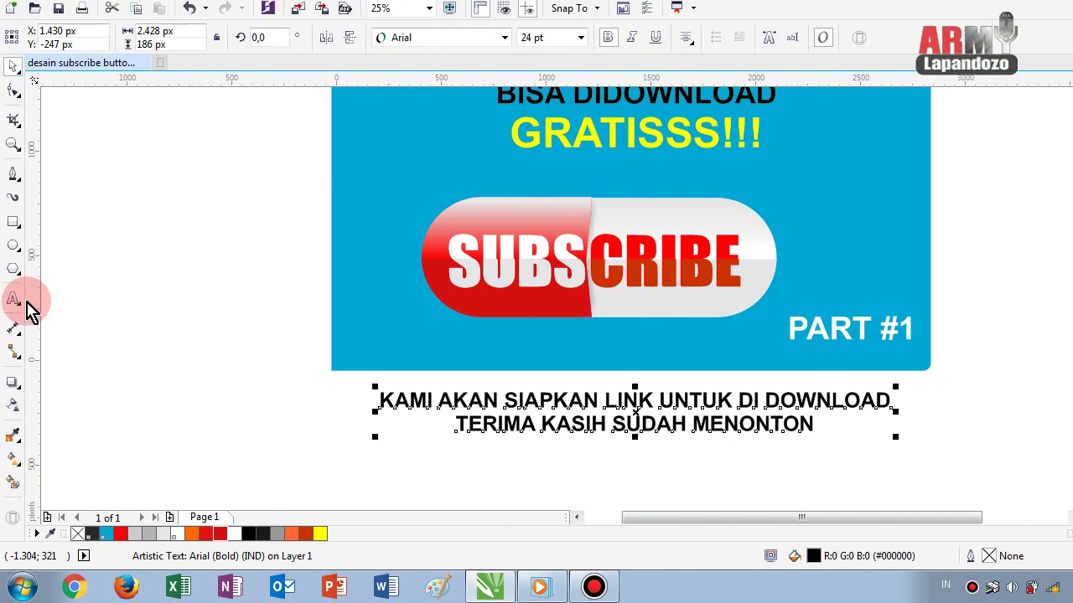
click(17, 301)
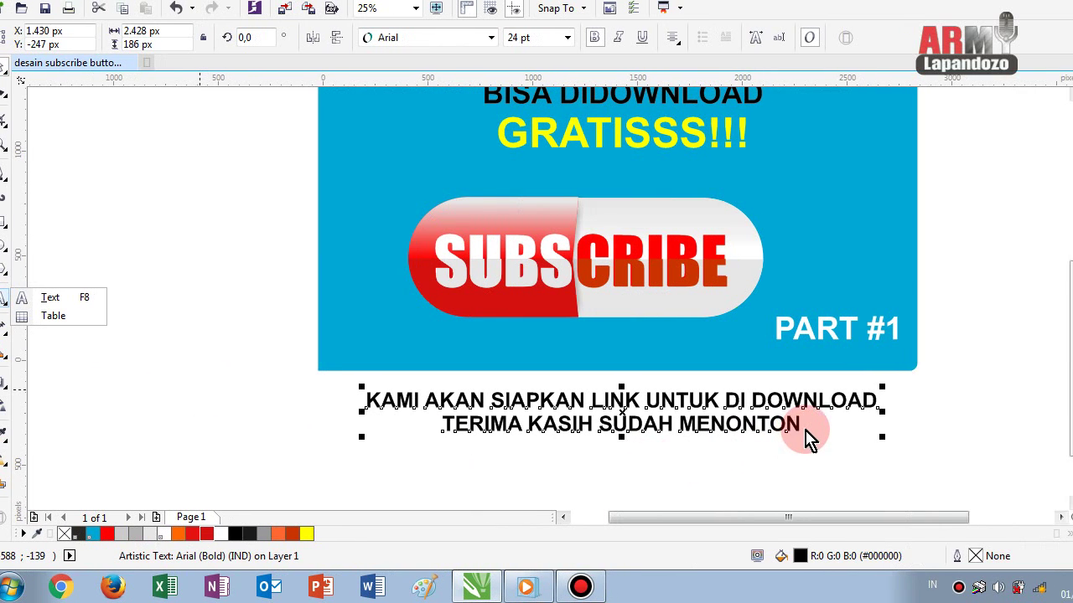
click(210, 339)
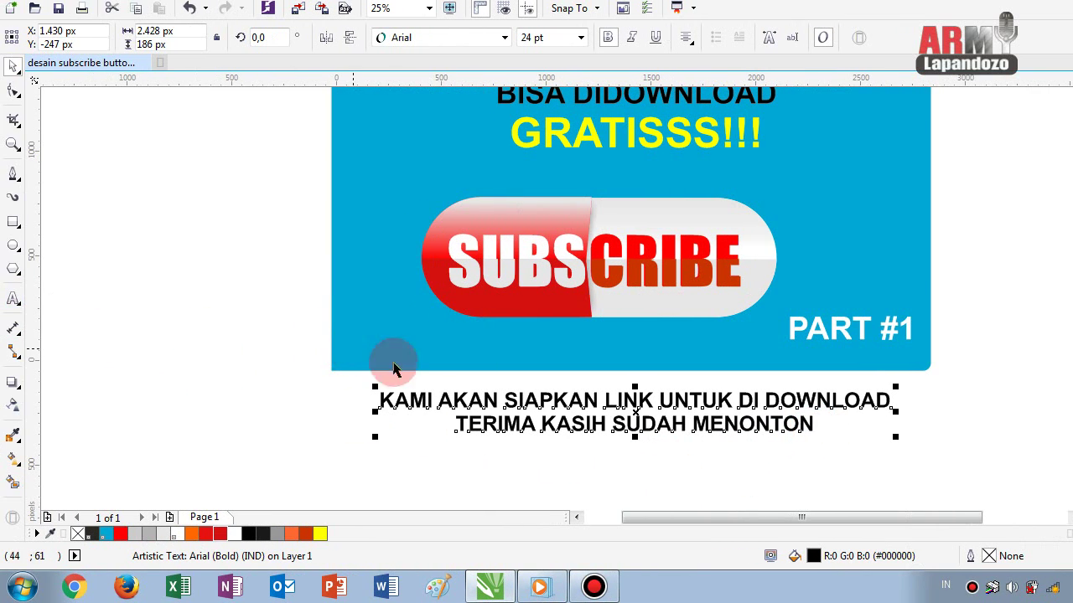
click(17, 295)
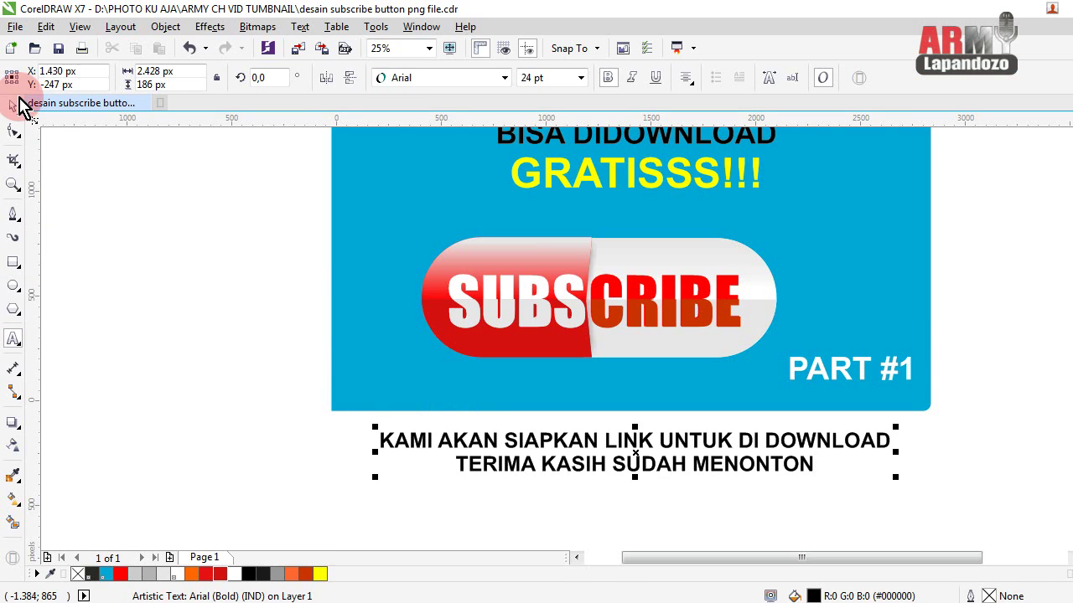
click(13, 104)
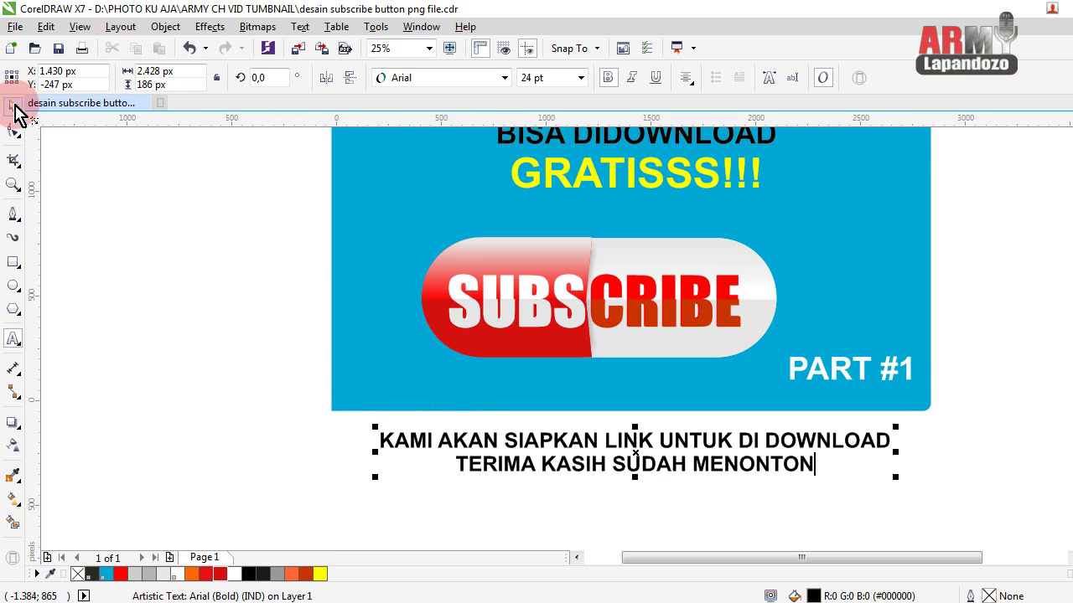
click(178, 263)
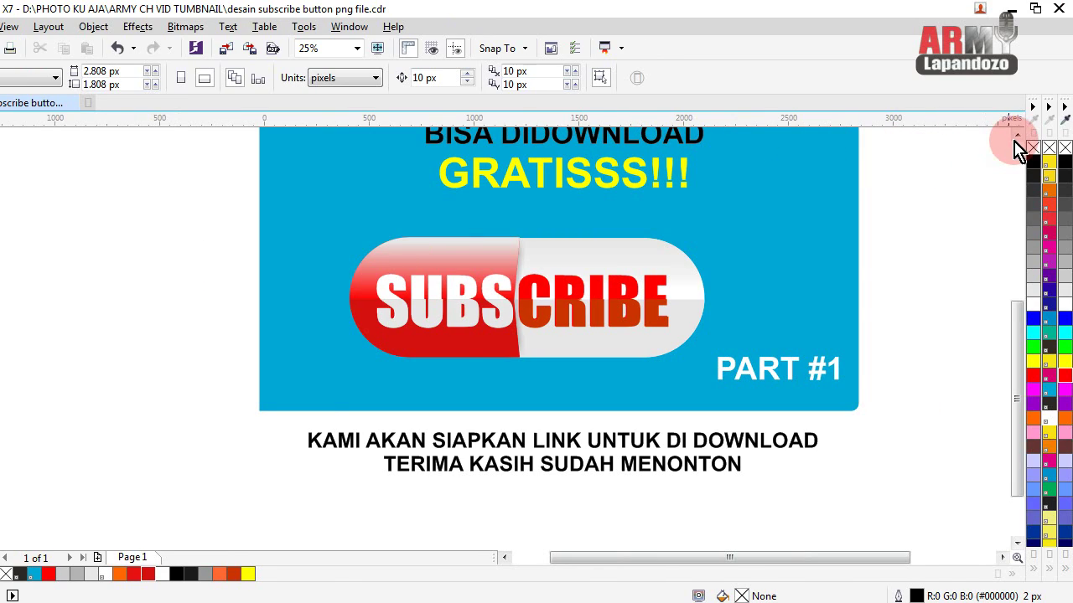
click(1016, 137)
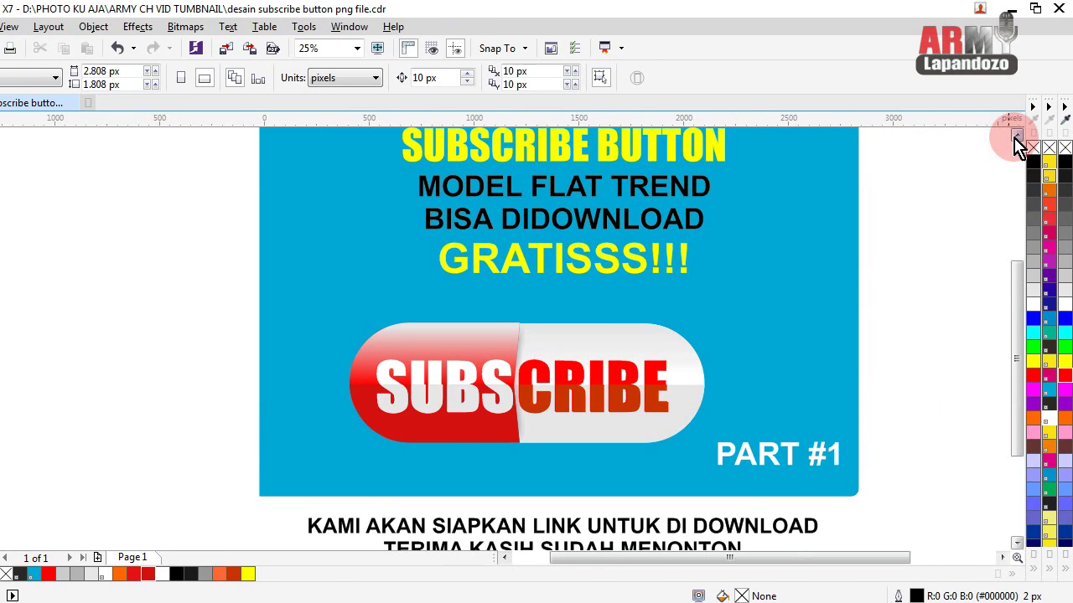